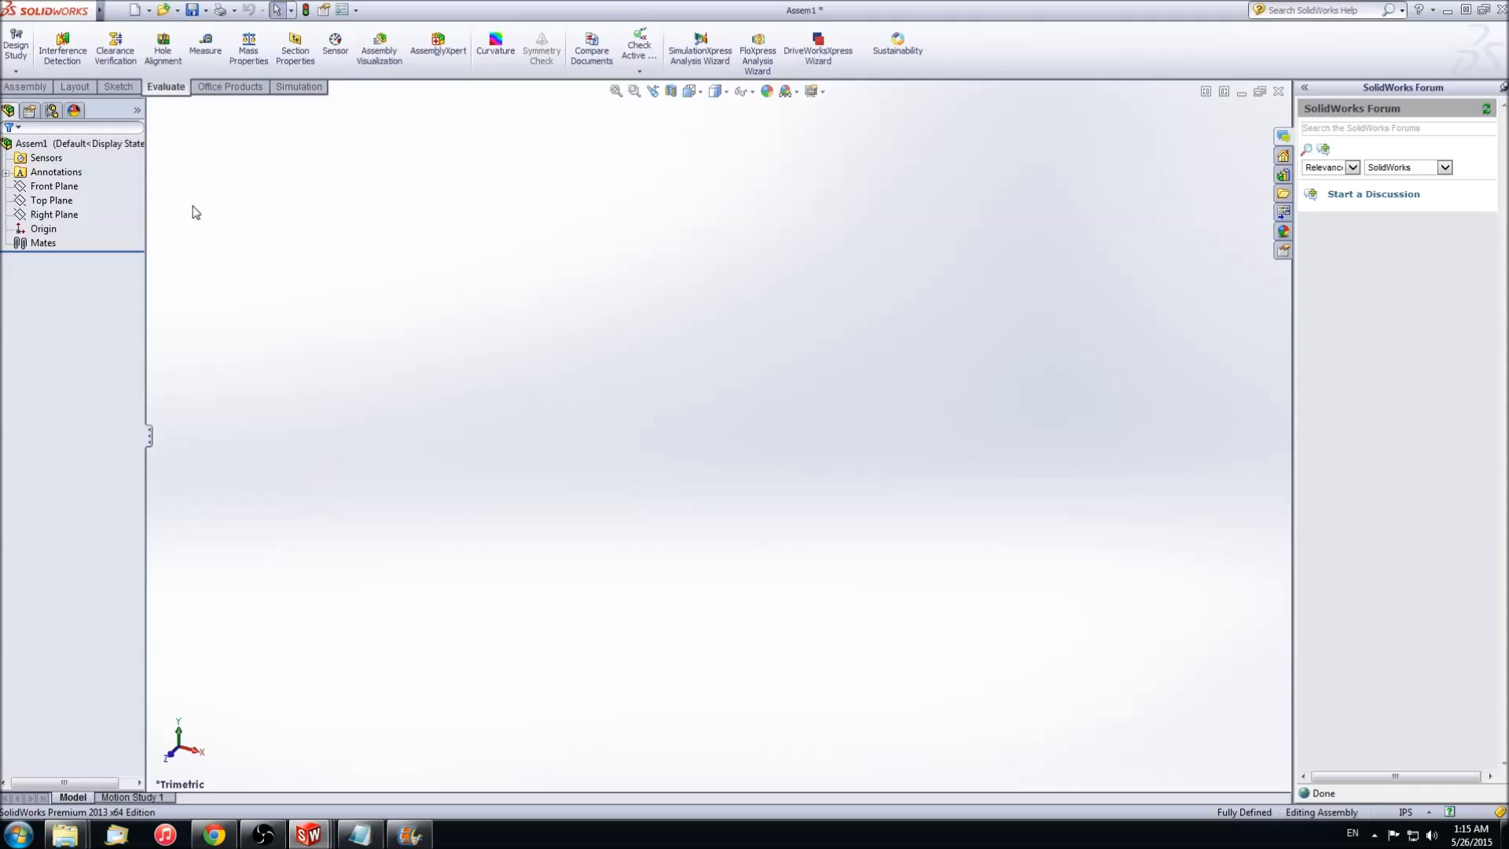
Insert the connecting_rod part at the assembly origin as the first component
left_click(25, 86)
left_click(76, 51)
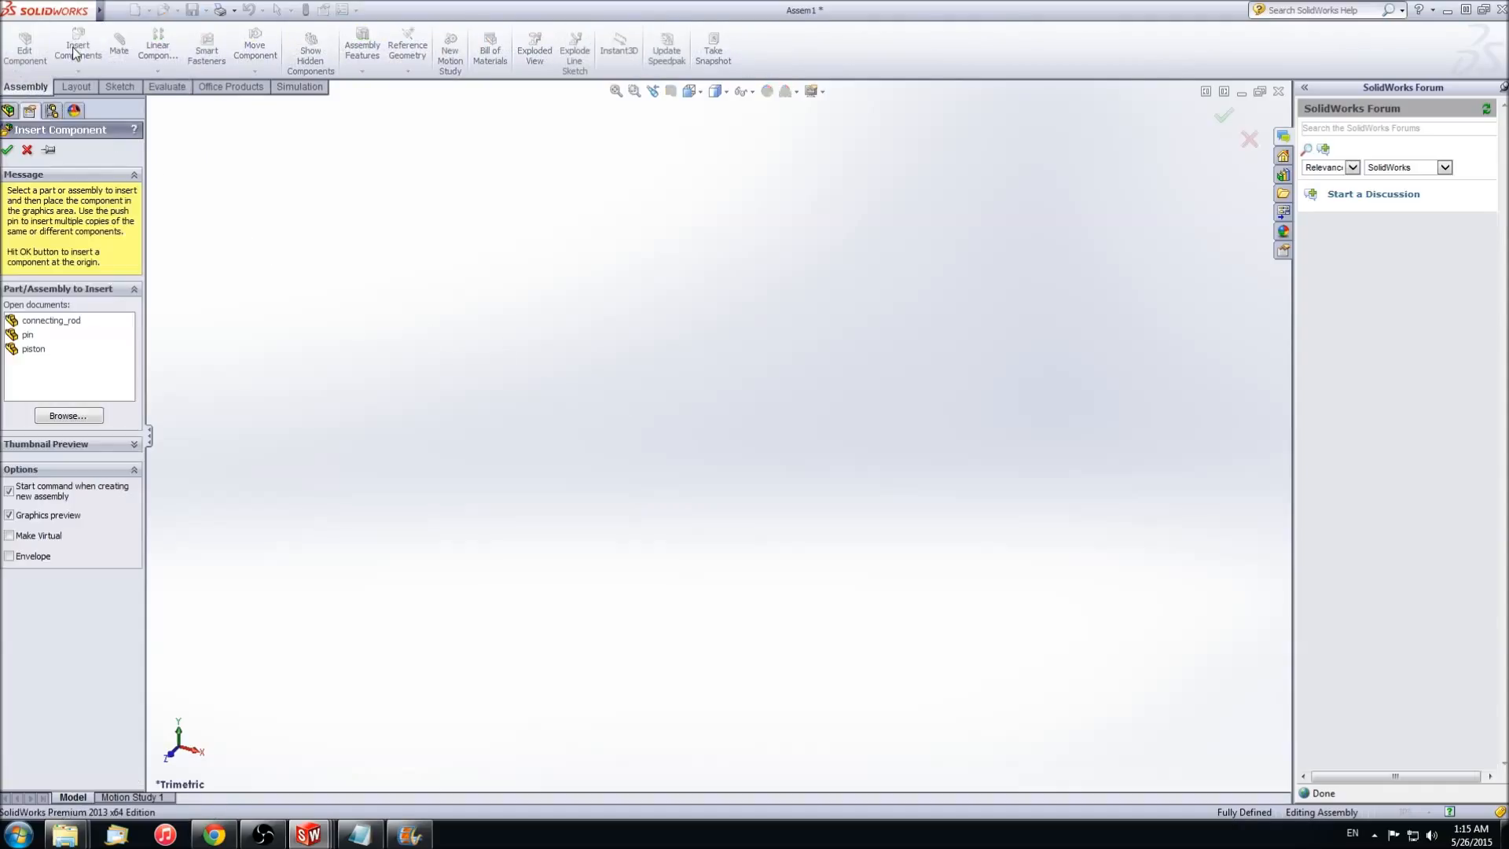
left_click(75, 322)
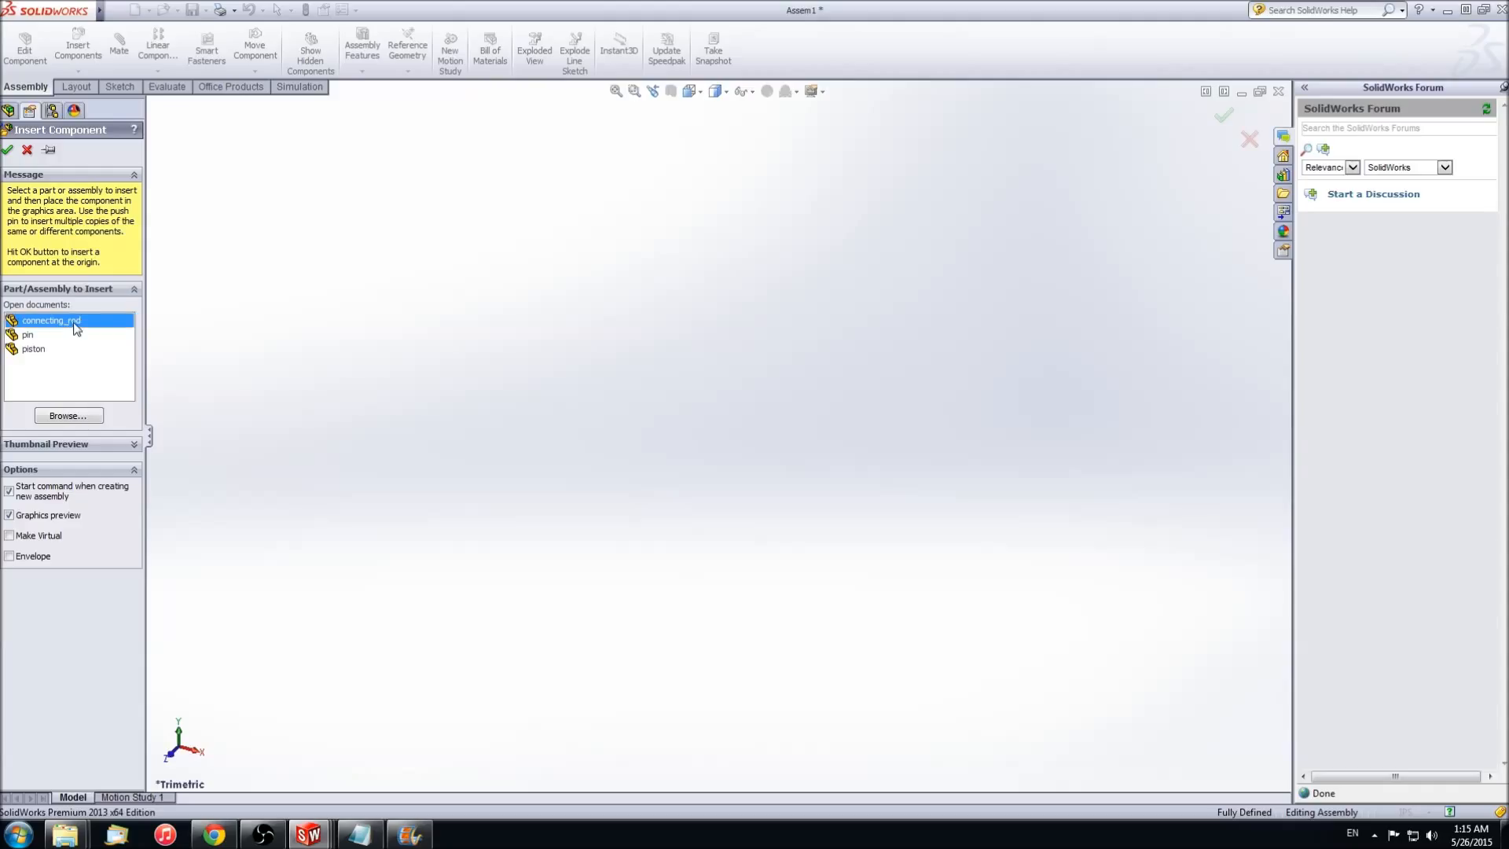
left_click(8, 151)
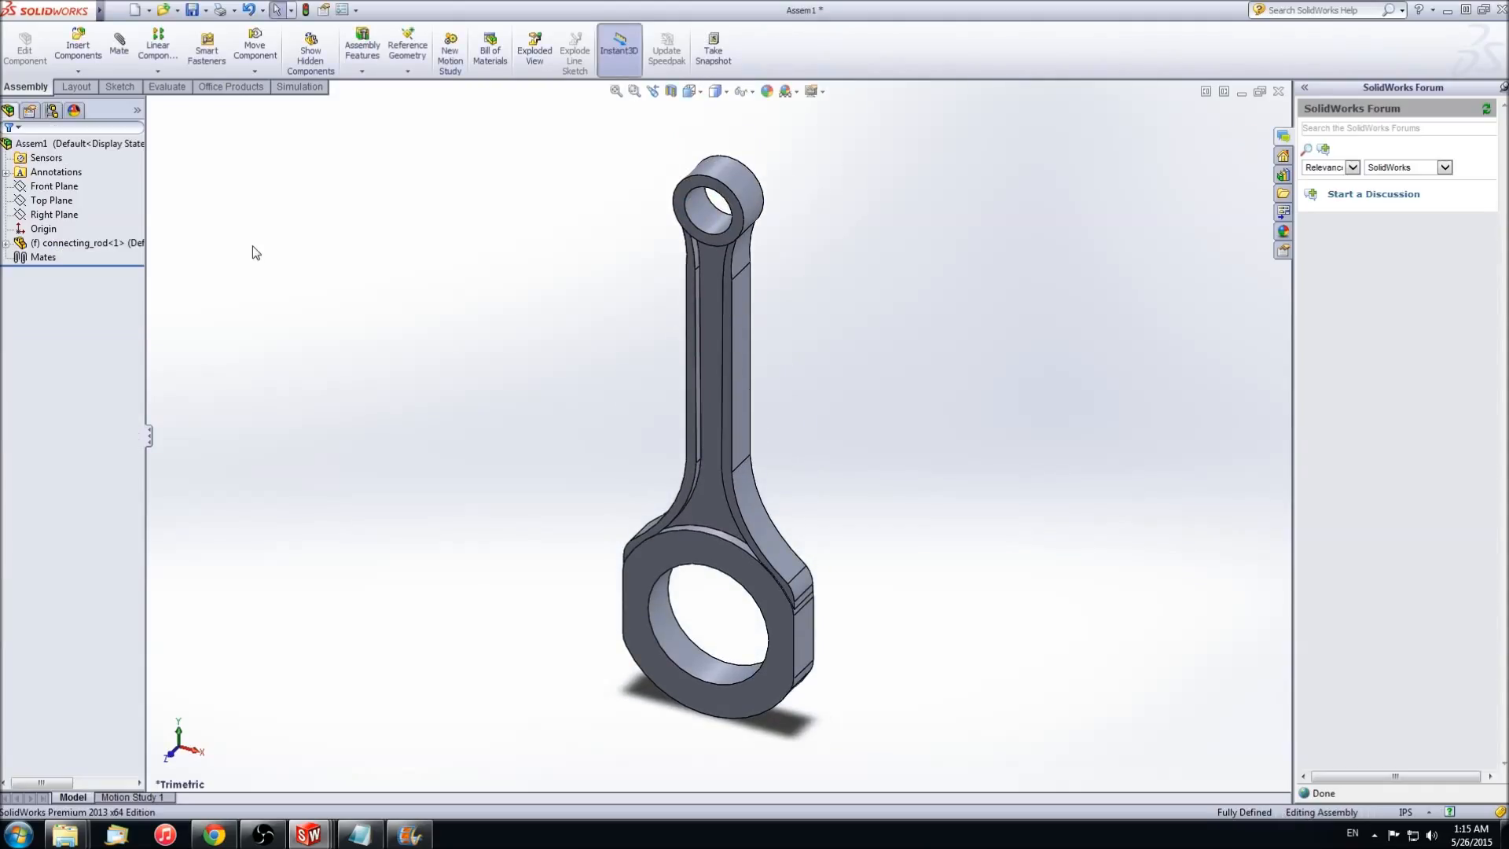
Insert the pin and the piston into the assembly, placing one on each side of the connecting rod
left_click(78, 47)
left_click(41, 335)
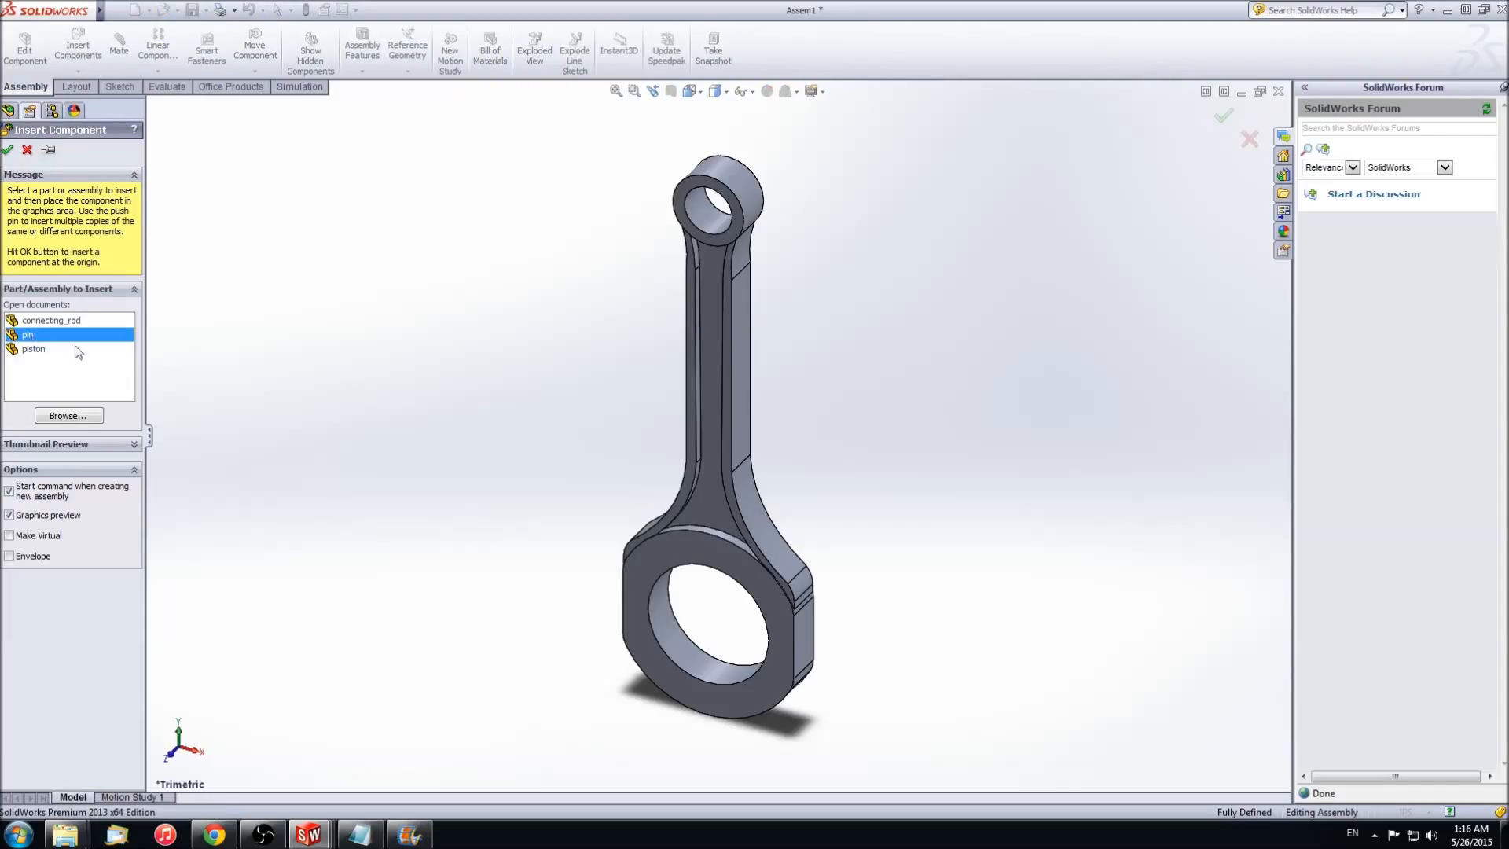
left_click(368, 282)
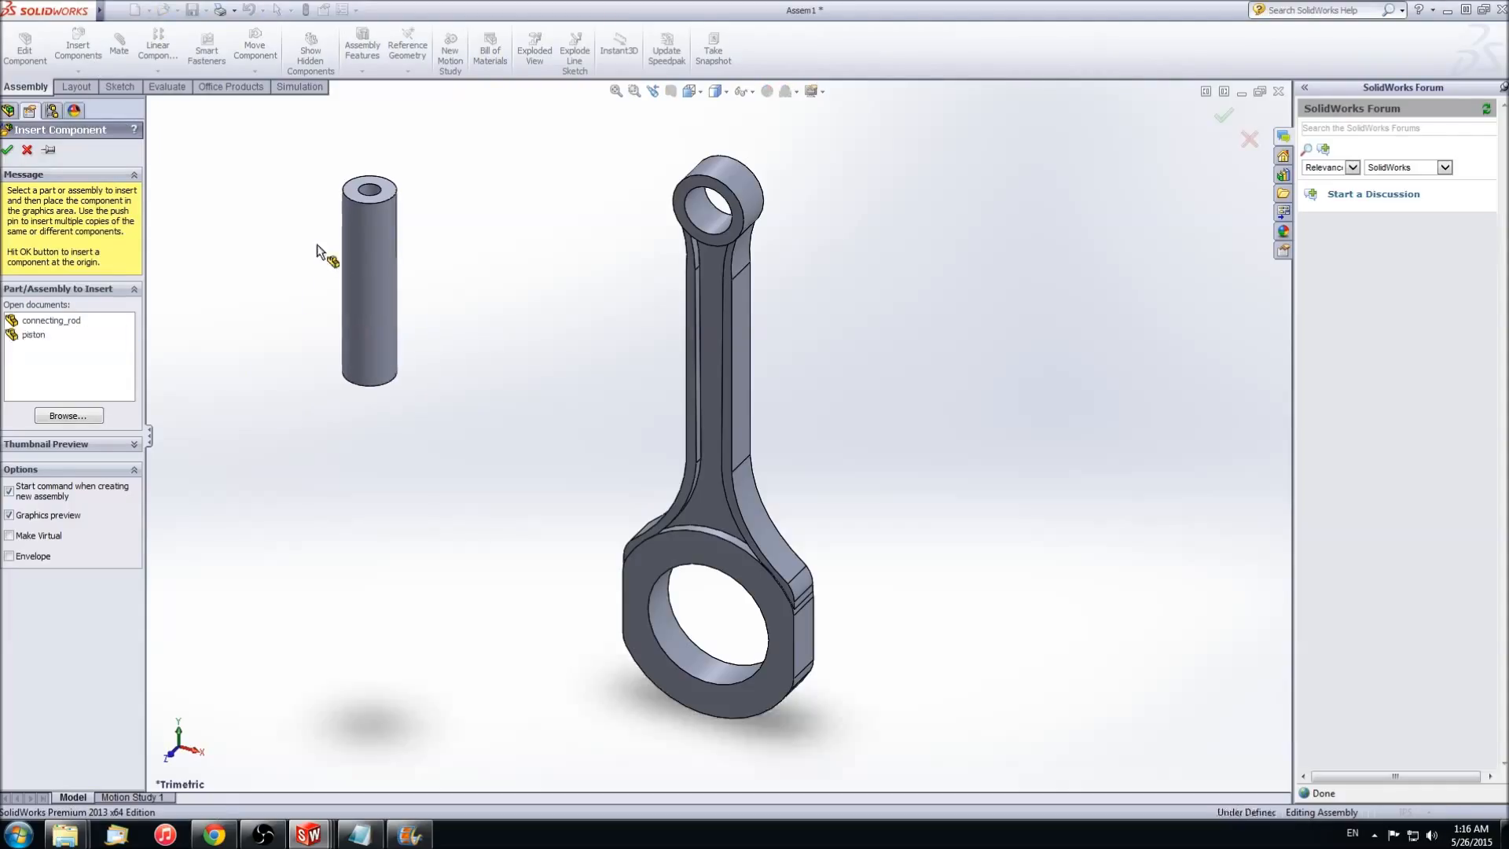
left_click(72, 40)
left_click(33, 349)
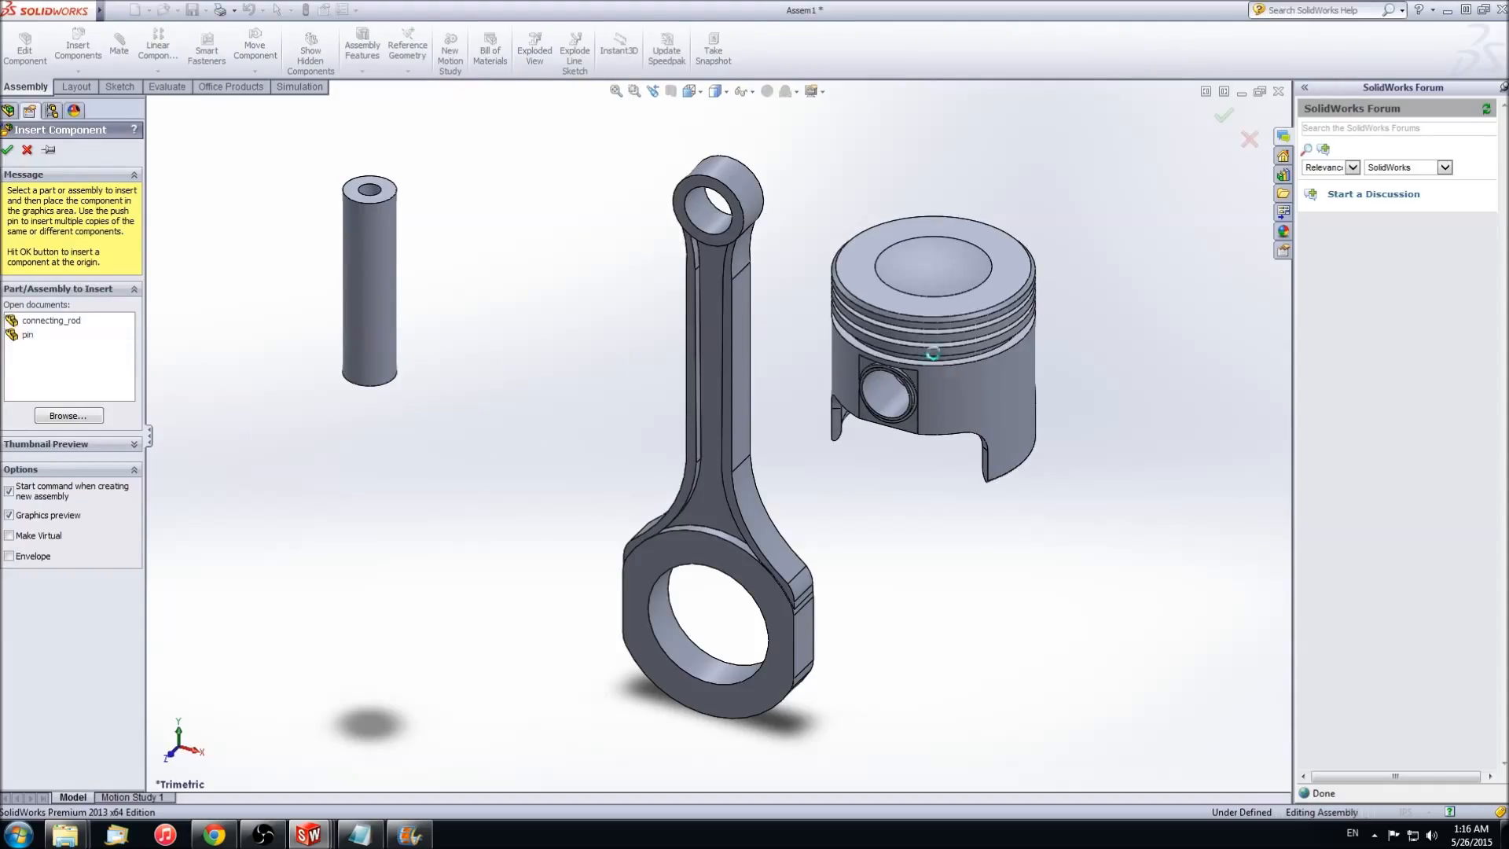
left_click(935, 359)
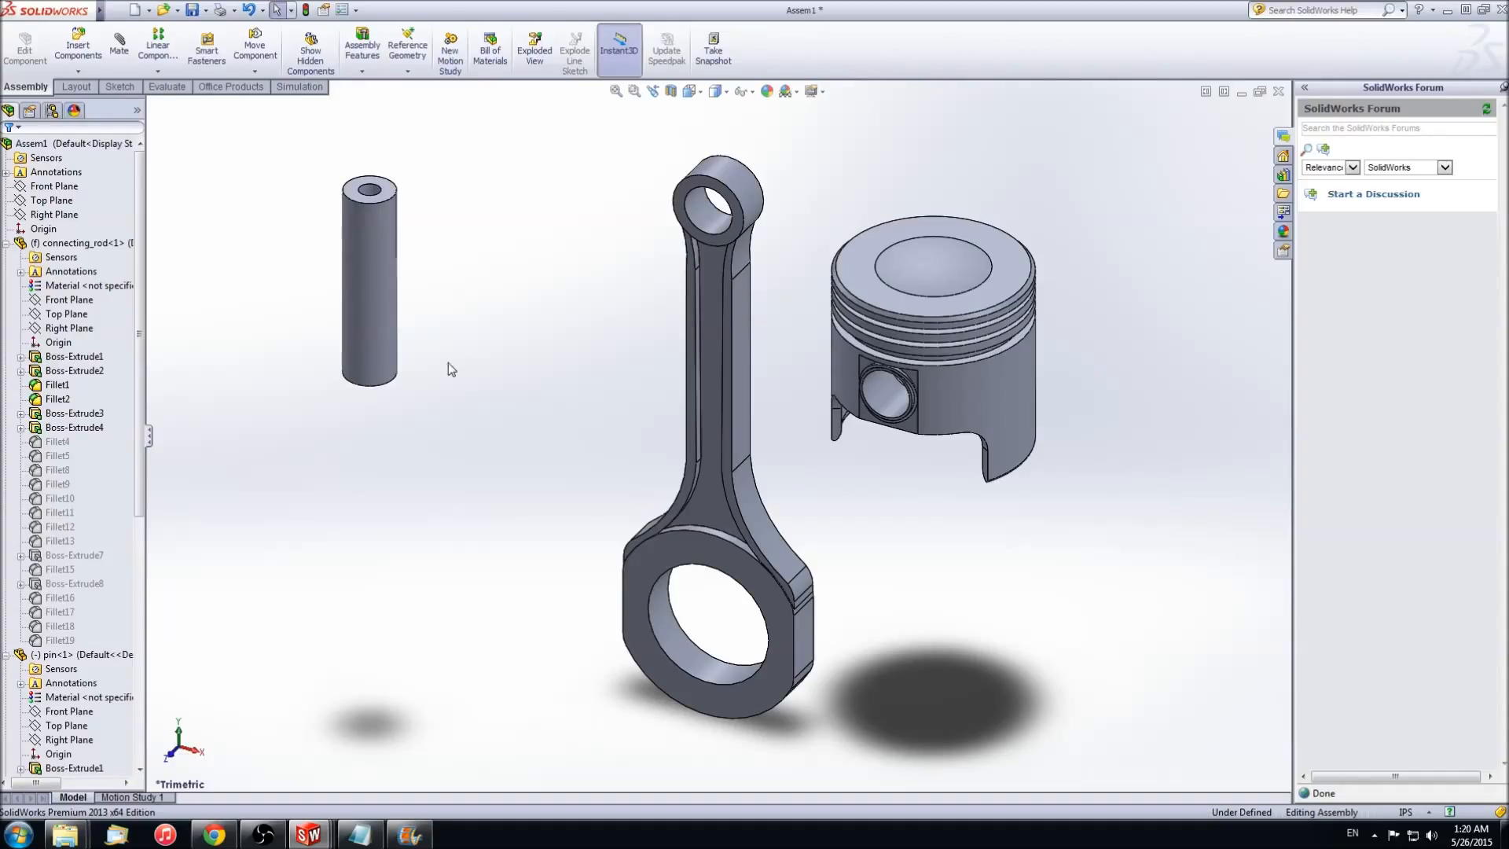
Mate the connecting rod's Right Plane coincident with the piston's Right Plane
left_click(68, 328)
left_click(7, 243)
left_click(7, 257)
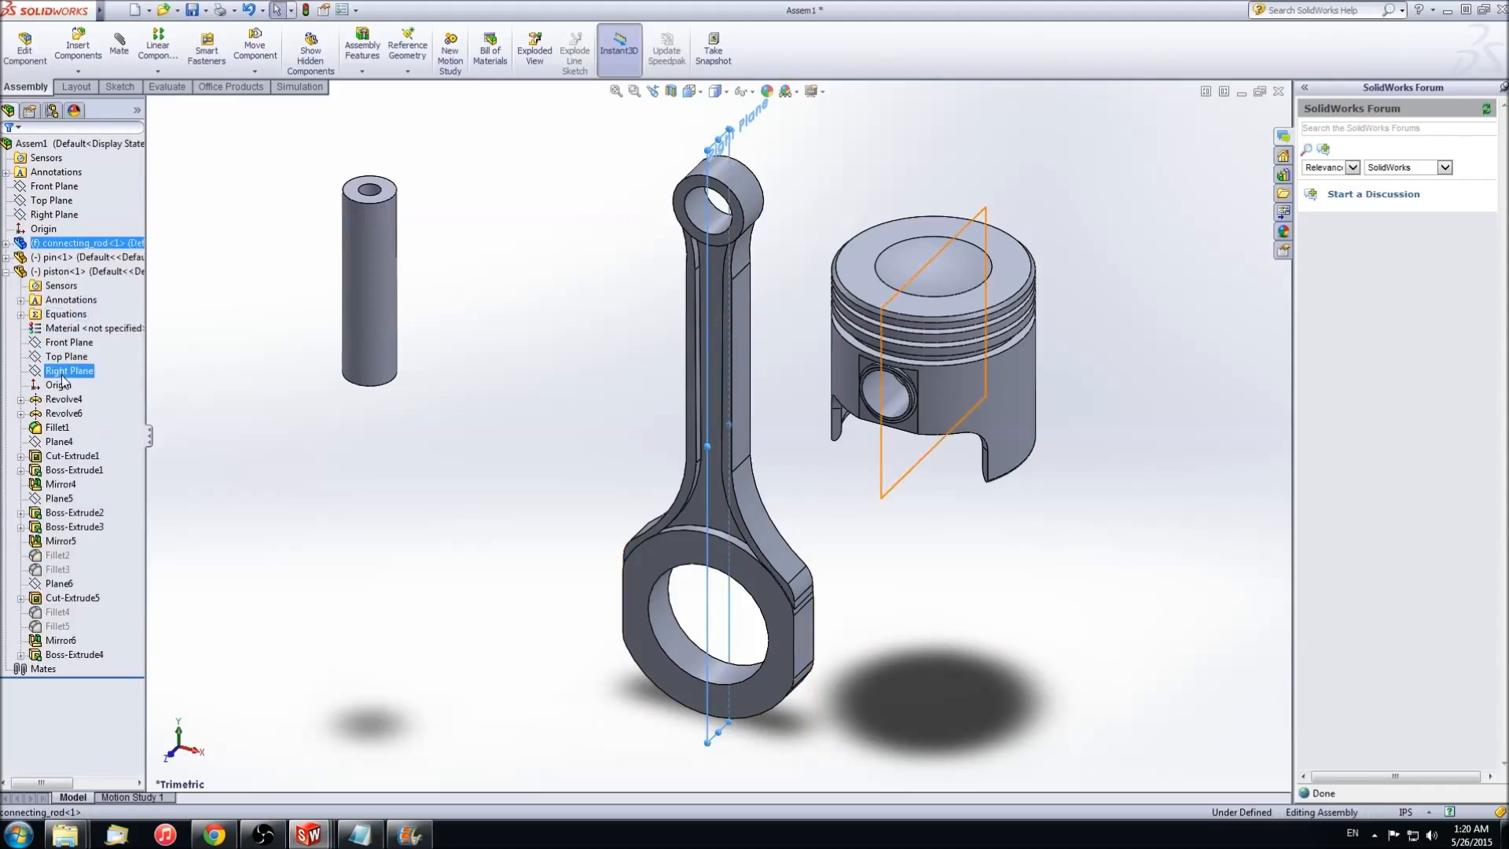
left_click(68, 371, "ctrl")
left_click(119, 45)
left_click(12, 146)
left_click(12, 146)
Mate the pin's Top Plane coincident with the connecting rod's Front Plane
left_click(7, 271)
left_click(6, 257)
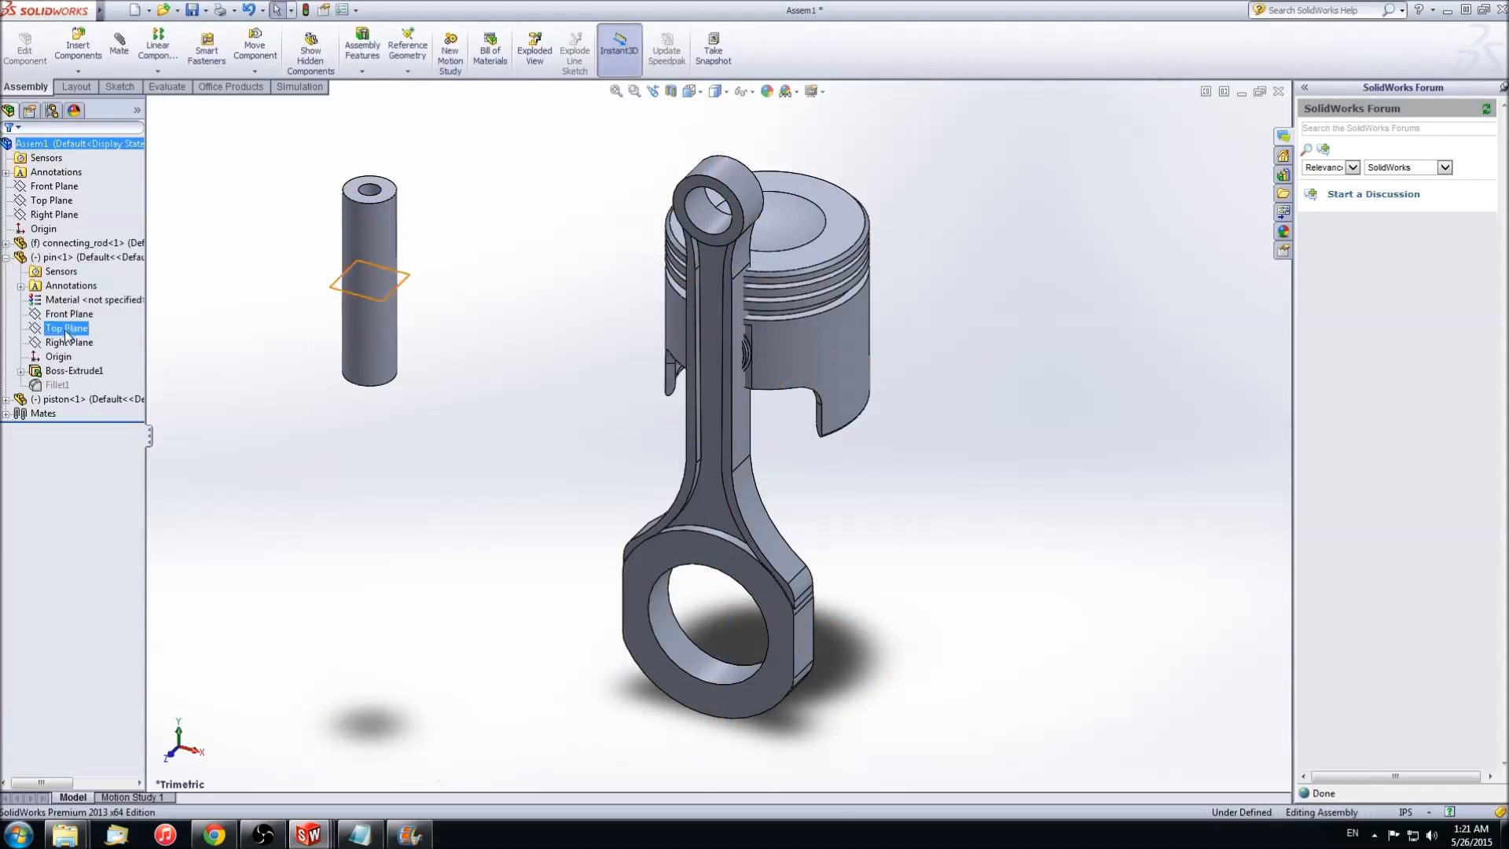
left_click(61, 327)
left_click(6, 243)
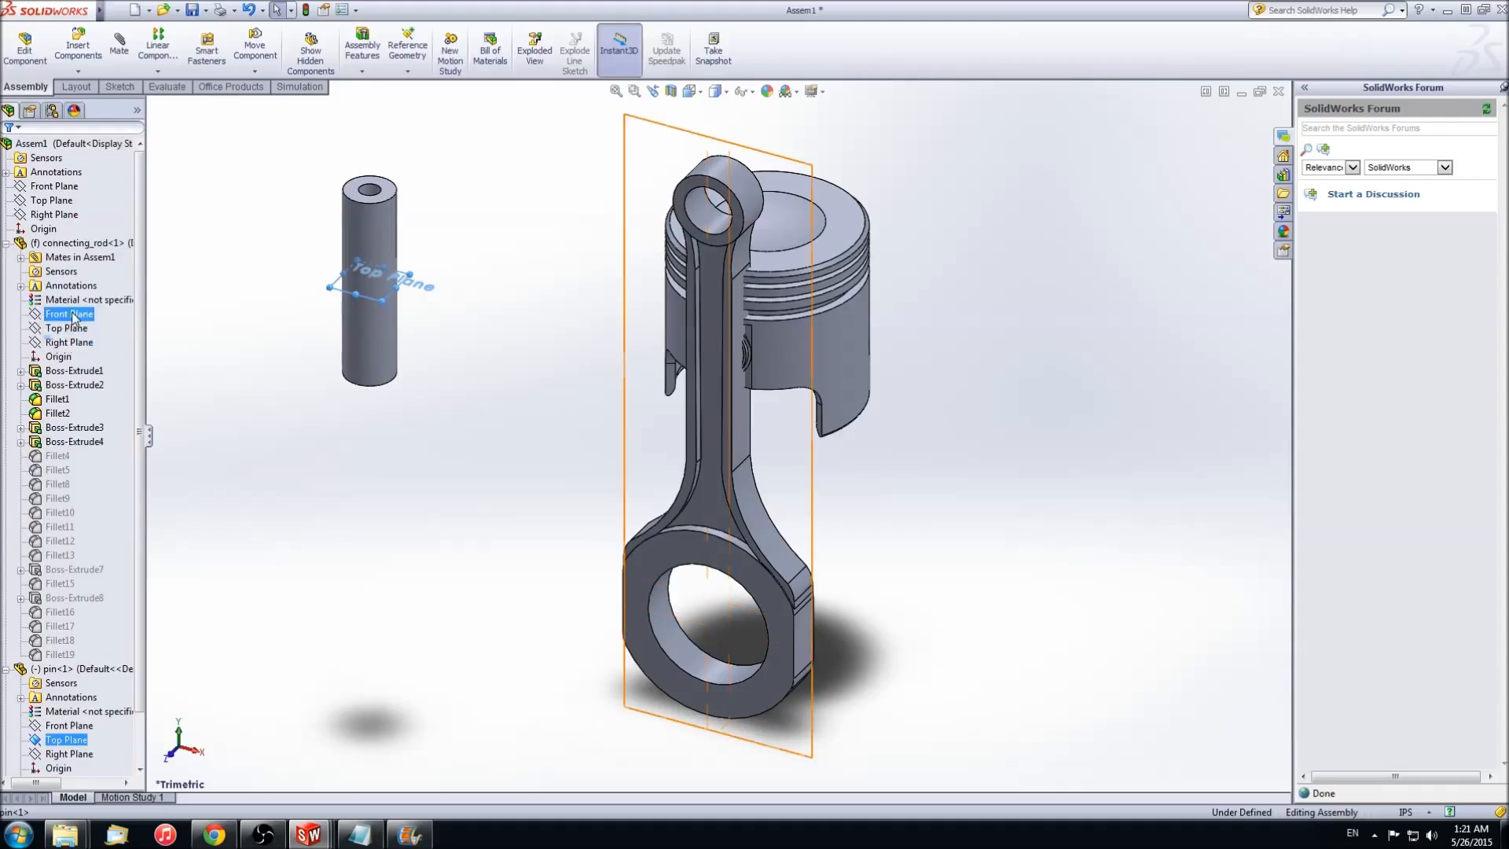
left_click(69, 314, "ctrl")
left_click(119, 45)
left_click(274, 270)
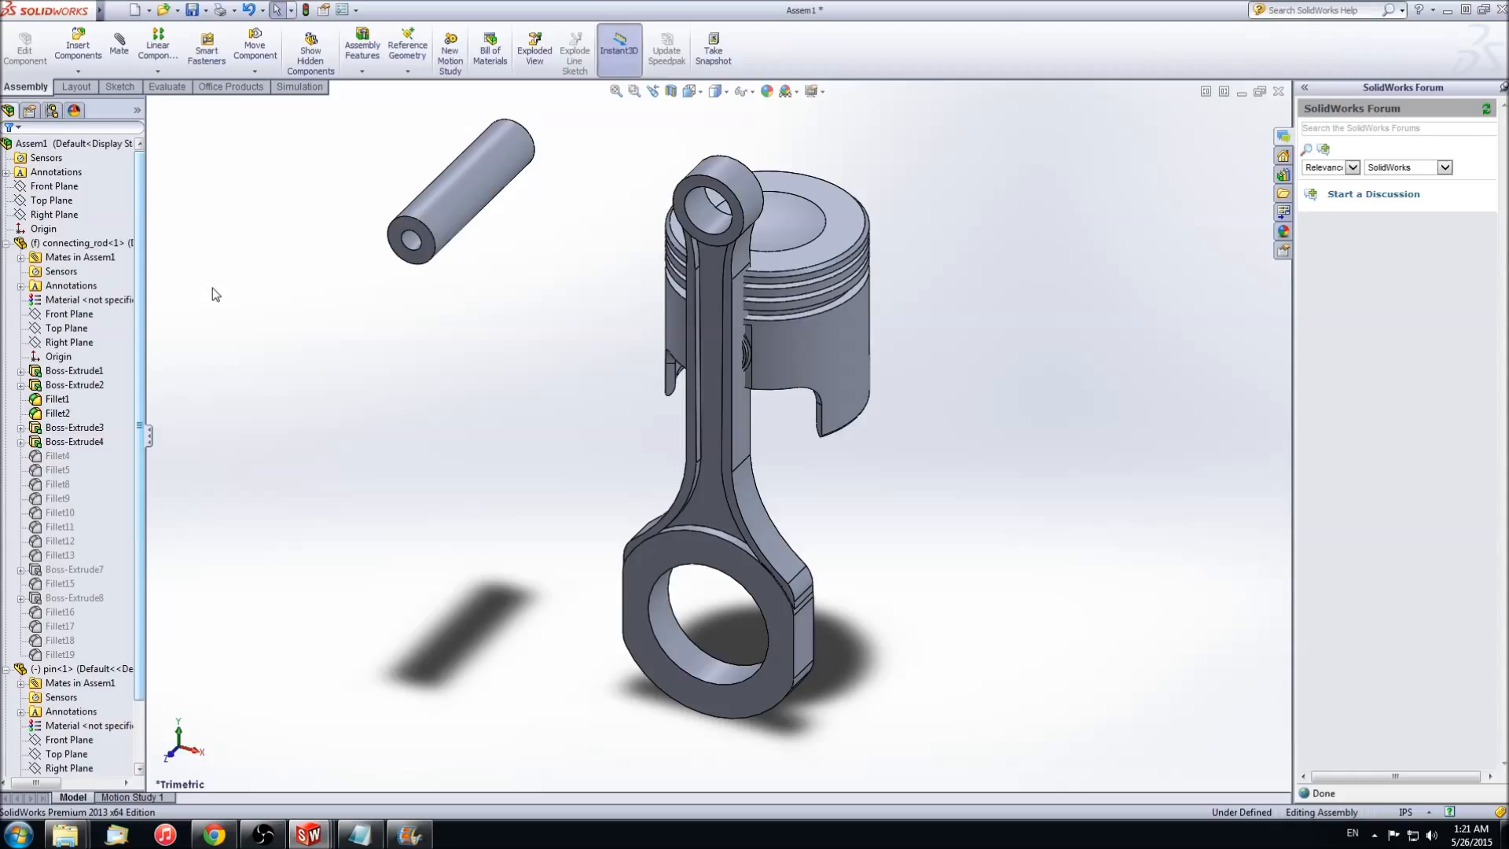
Add a concentric mate between the connecting rod's small-end bore and the pin's outer cylindrical face
left_click(707, 214)
left_click(118, 45)
left_click(461, 195)
left_click(762, 308)
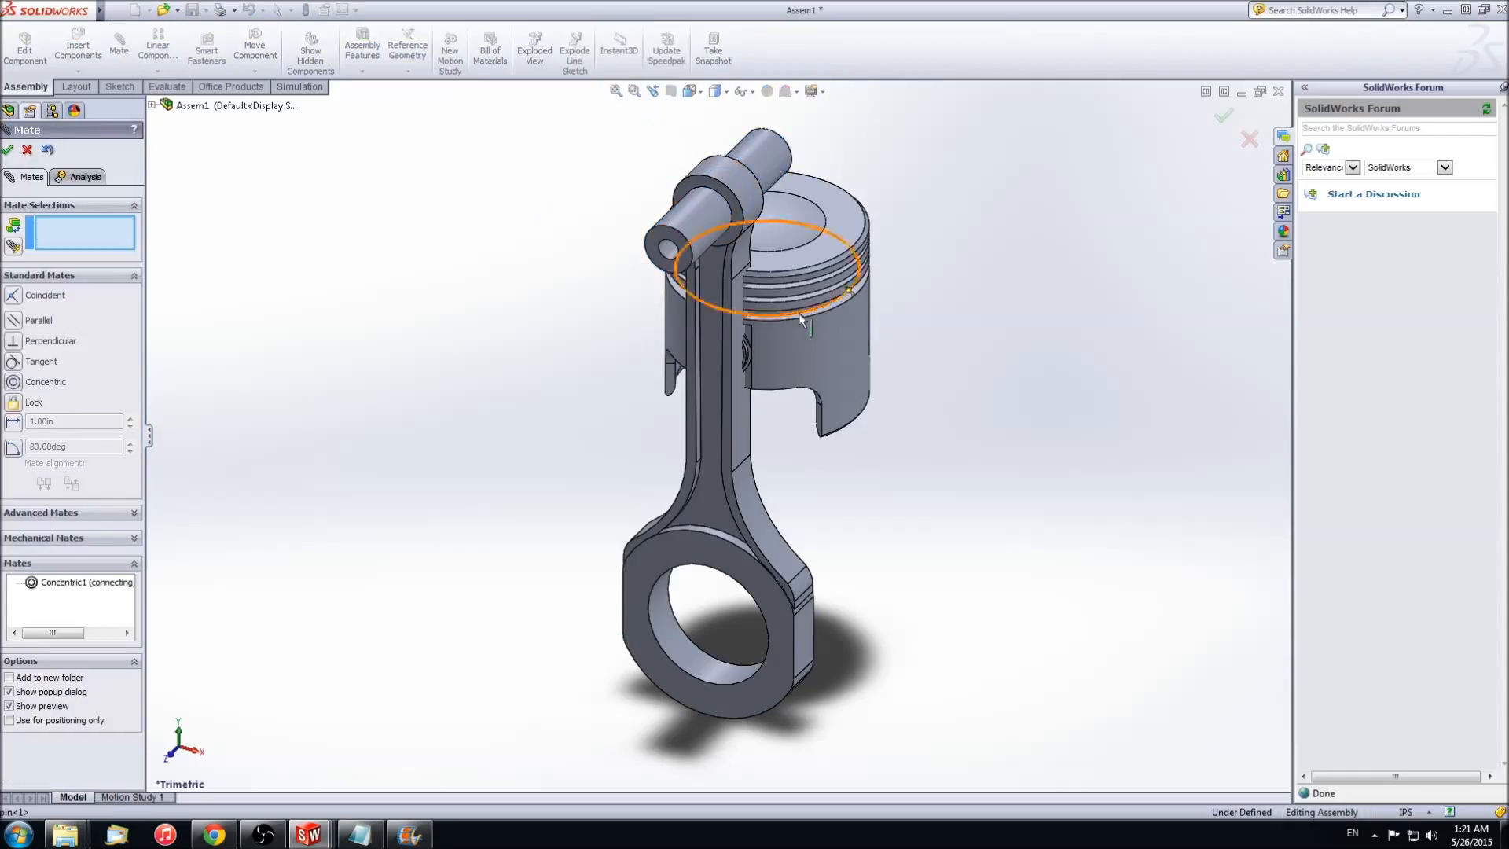
Mate the piston's pin bore concentric with the pin, seating the piston on the rod's small end
left_click_drag(762, 309, 751, 106)
left_click(718, 152)
left_click(696, 214)
left_click(881, 215)
key("Escape")
key("f")
Mate the connecting rod's Front Plane coincident with the piston's Front Plane
left_click_drag(775, 266, 743, 296)
left_click(77, 258)
left_click(6, 186)
left_click(6, 413)
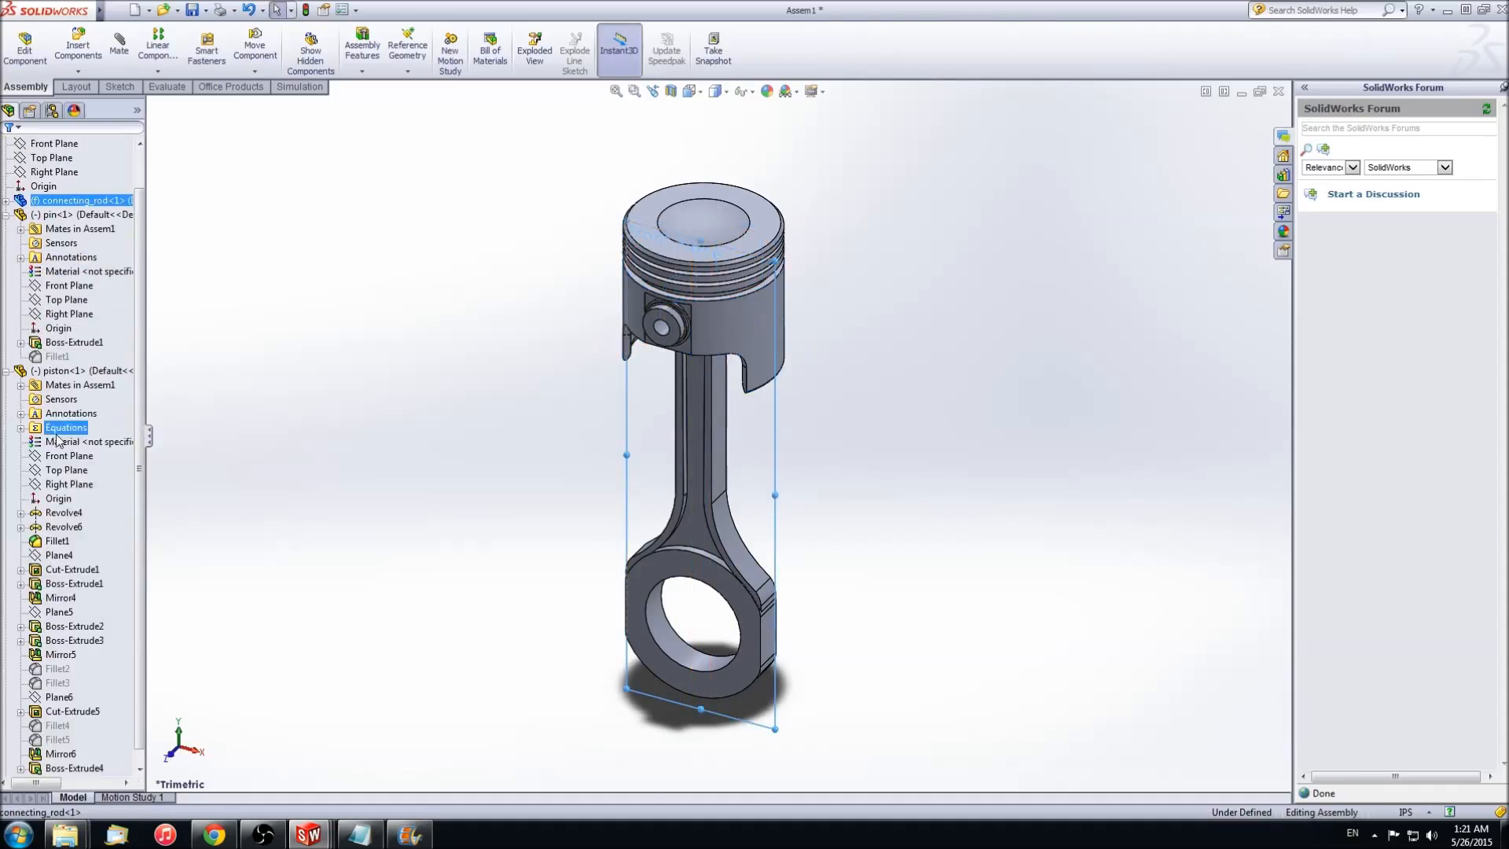
left_click(69, 455, "ctrl")
left_click(118, 45)
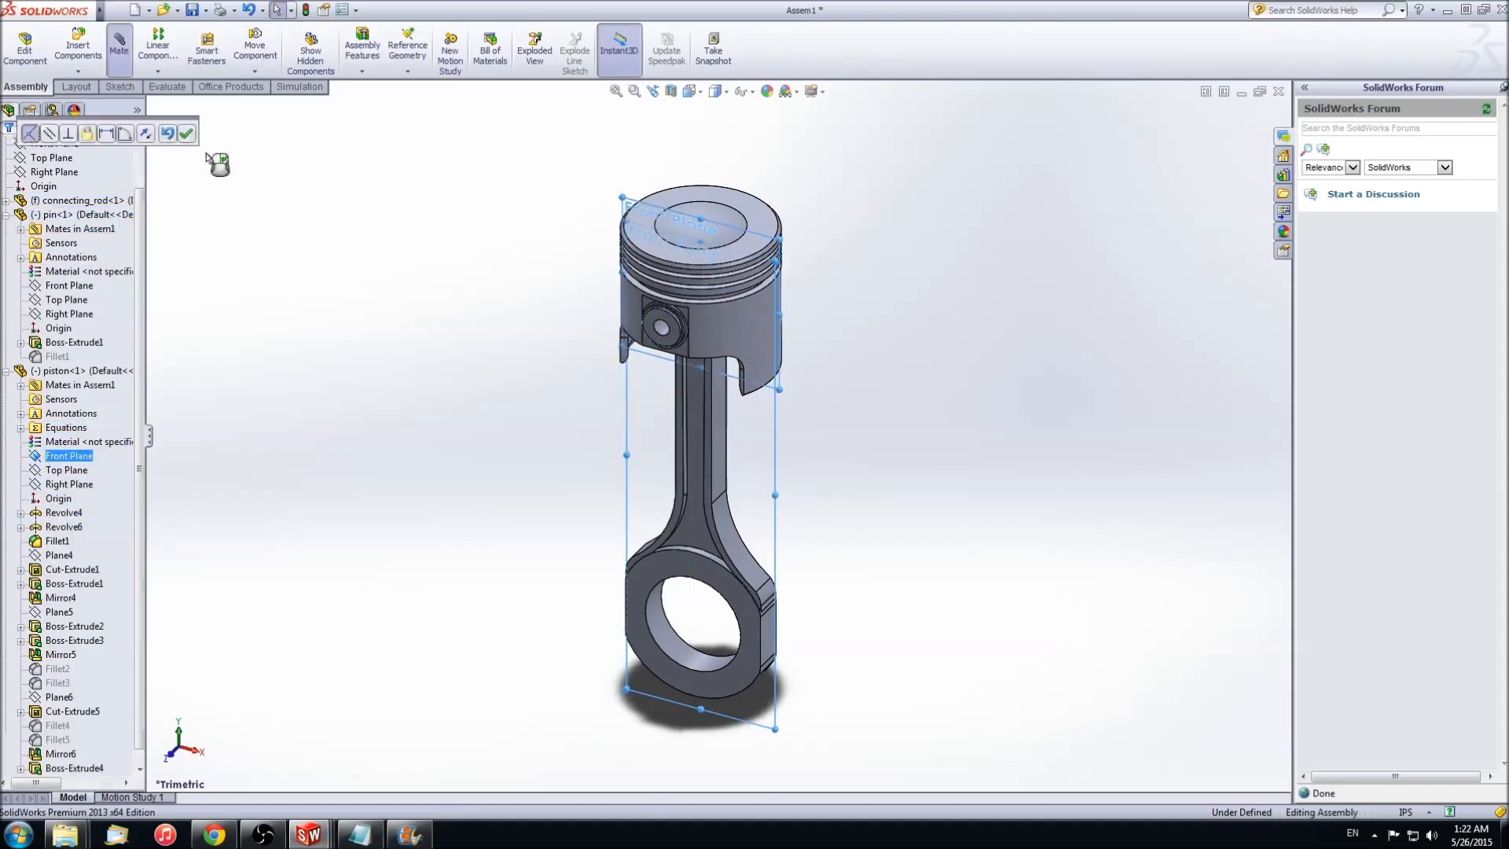
key("Return")
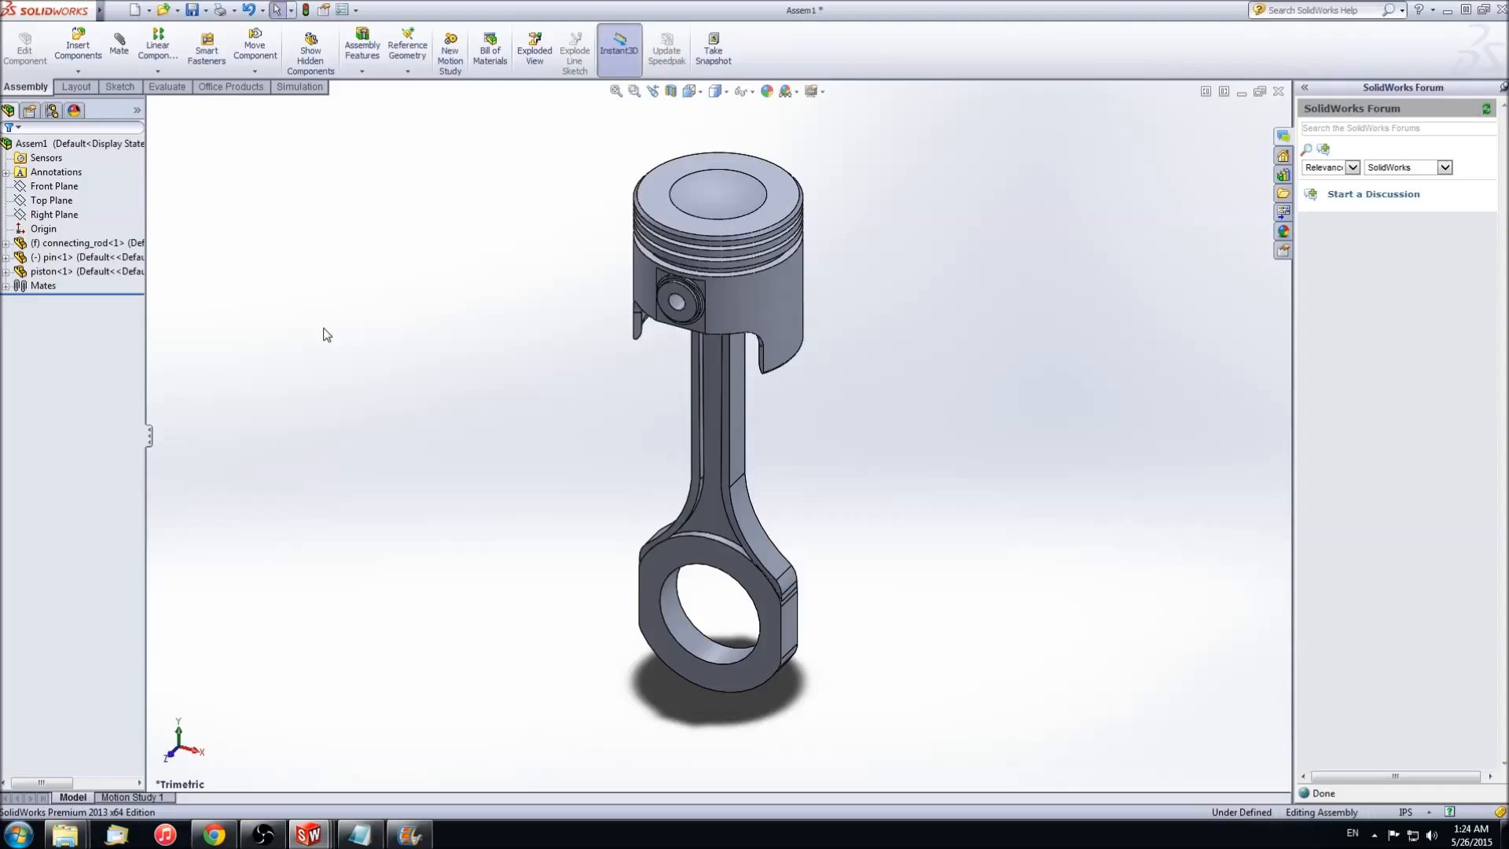
Assign the aluminium alloy 201.0-T43 Insulated Mold Casting (SS) to the connecting rod
left_click(6, 243)
right_click(90, 300)
left_click(236, 303)
left_click(473, 222)
left_click(474, 264)
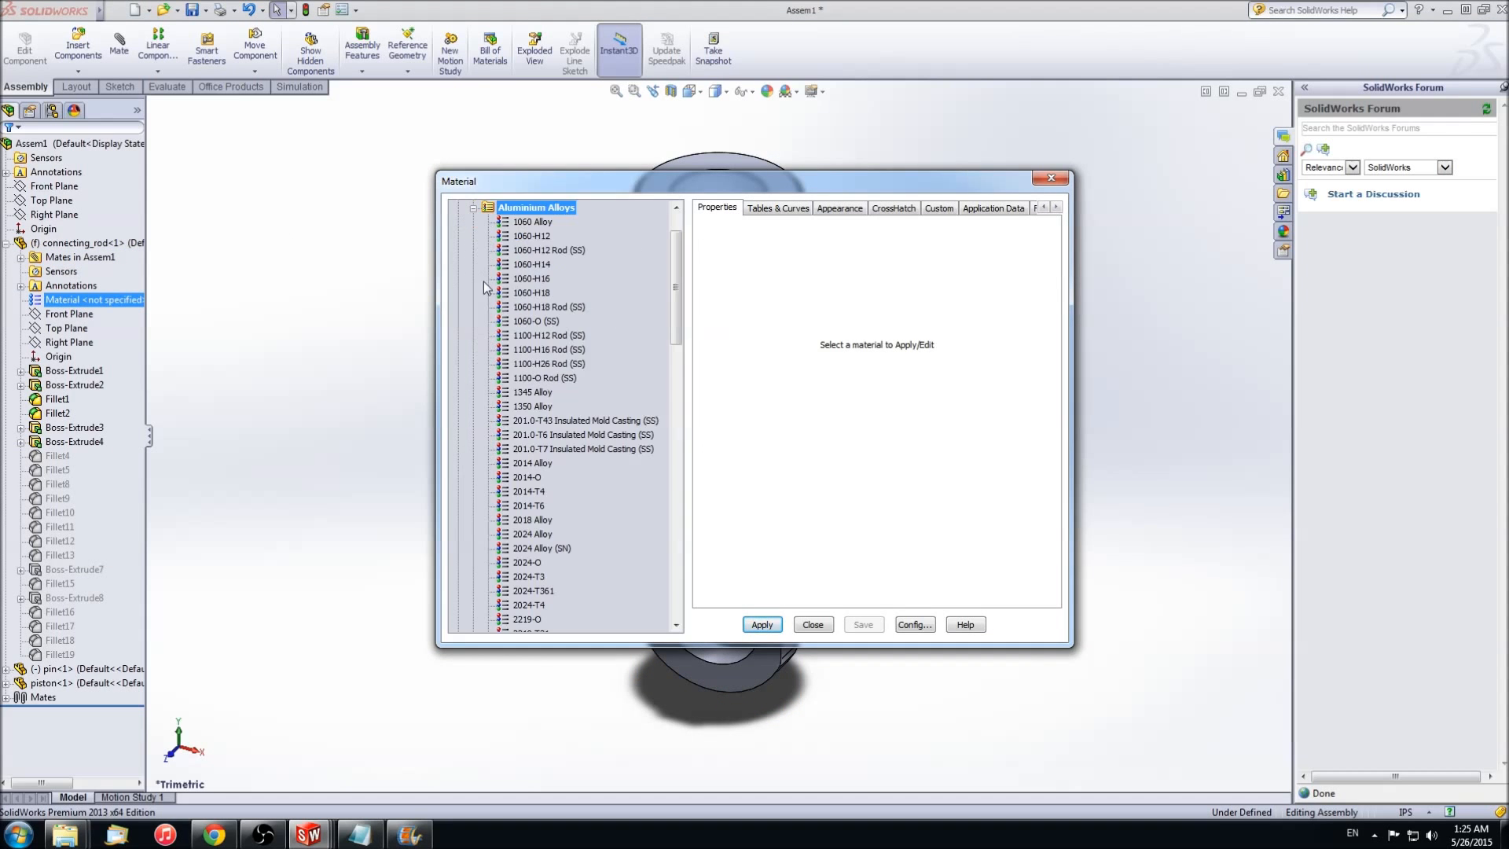
left_click(581, 420)
left_click(761, 624)
left_click(812, 625)
Apply the 201.0-T43 Insulated Mold Casting (SS) aluminium alloy as the piston's material
left_click(6, 243)
left_click(6, 271)
right_click(69, 342)
left_click(108, 352)
left_click(473, 222)
left_click(473, 250)
left_click(548, 378)
scroll(537, 440, "down", 3)
left_click(582, 293)
left_click(761, 625)
left_click(813, 625)
Assign AISI 4130 Steel, annealed at 865C, as the pin's material
left_click(7, 271)
left_click(6, 257)
right_click(69, 313)
left_click(107, 324)
left_click(474, 264)
left_click(582, 385)
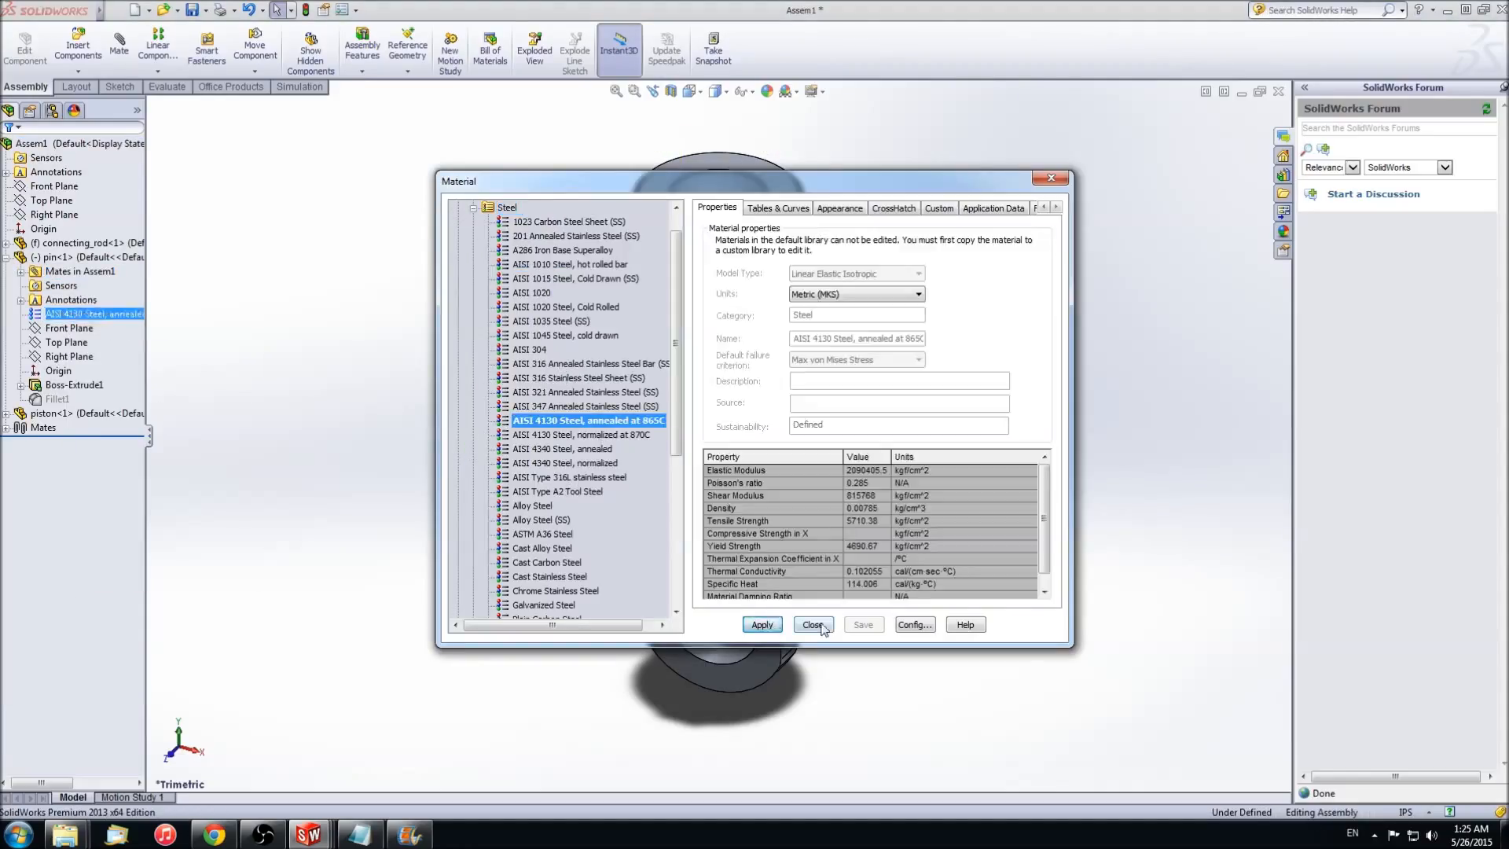
left_click(761, 625)
left_click(812, 625)
left_click(6, 257)
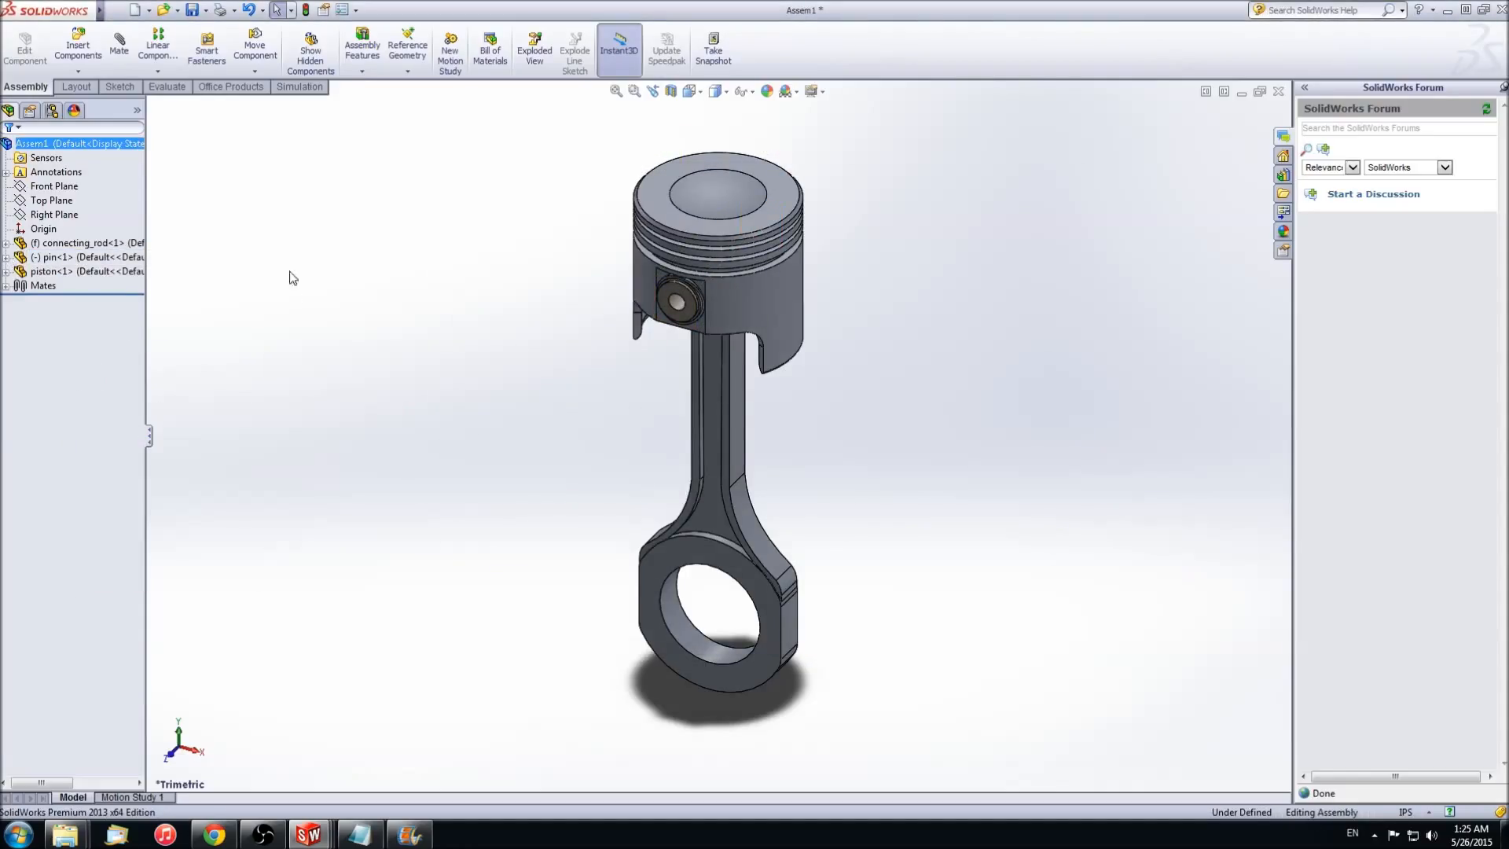
Examine the mass properties of the whole assembly
left_click(166, 87)
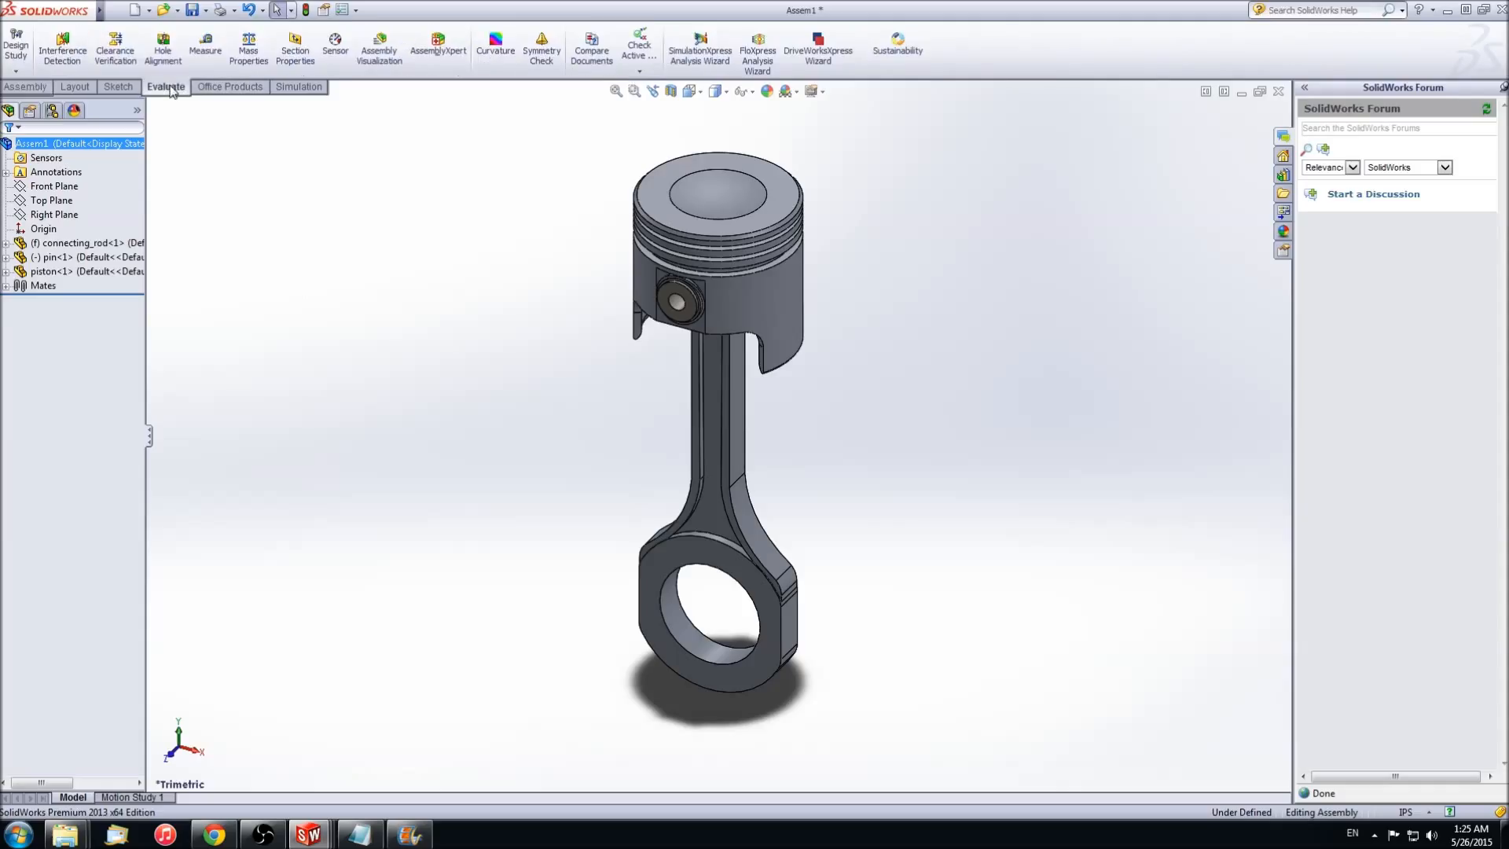
left_click(250, 59)
left_click_drag(226, 11, 387, 74)
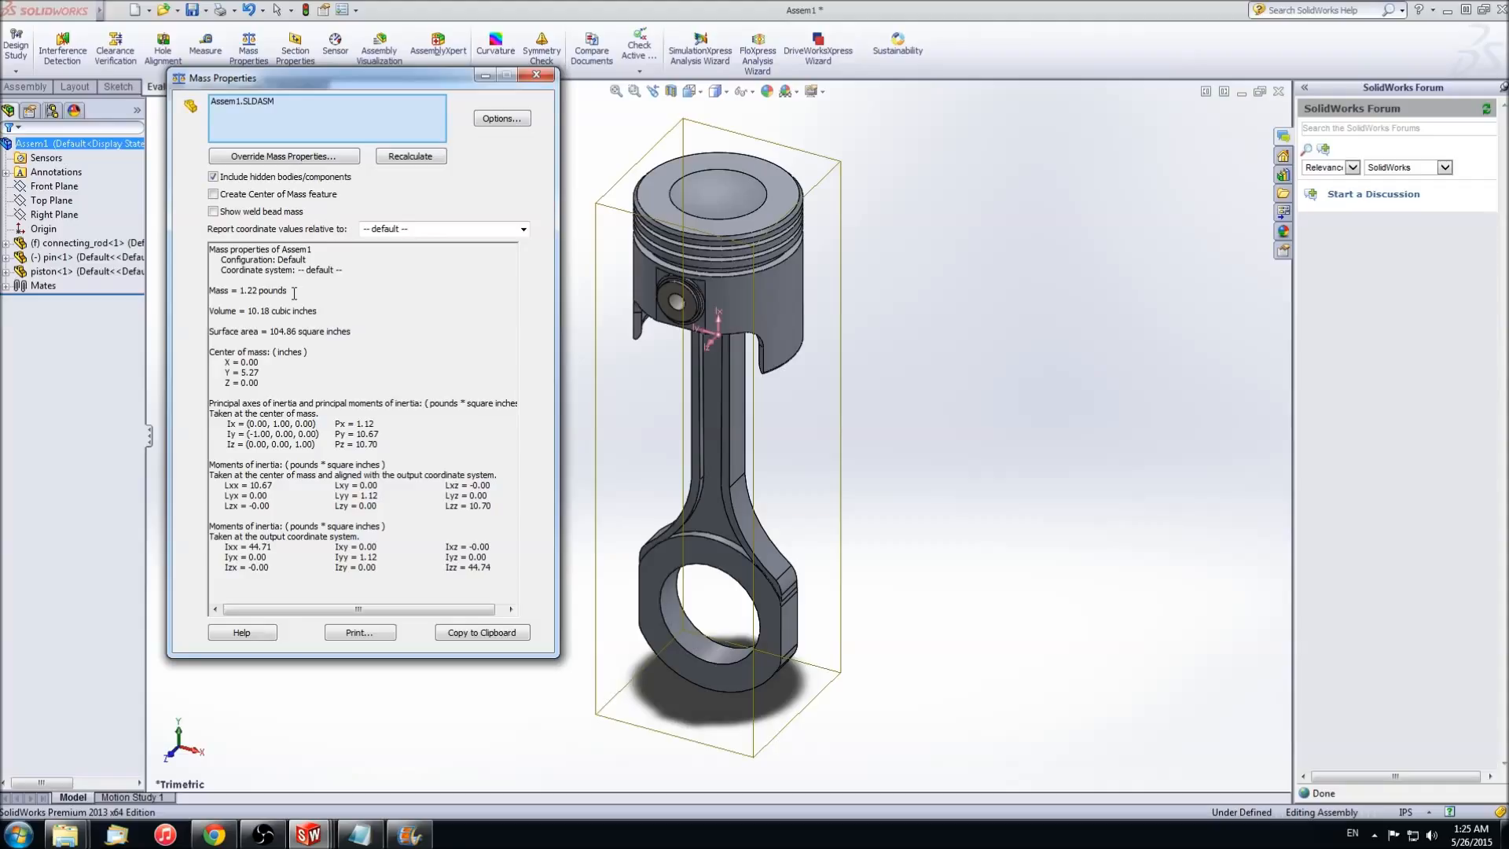
left_click(537, 75)
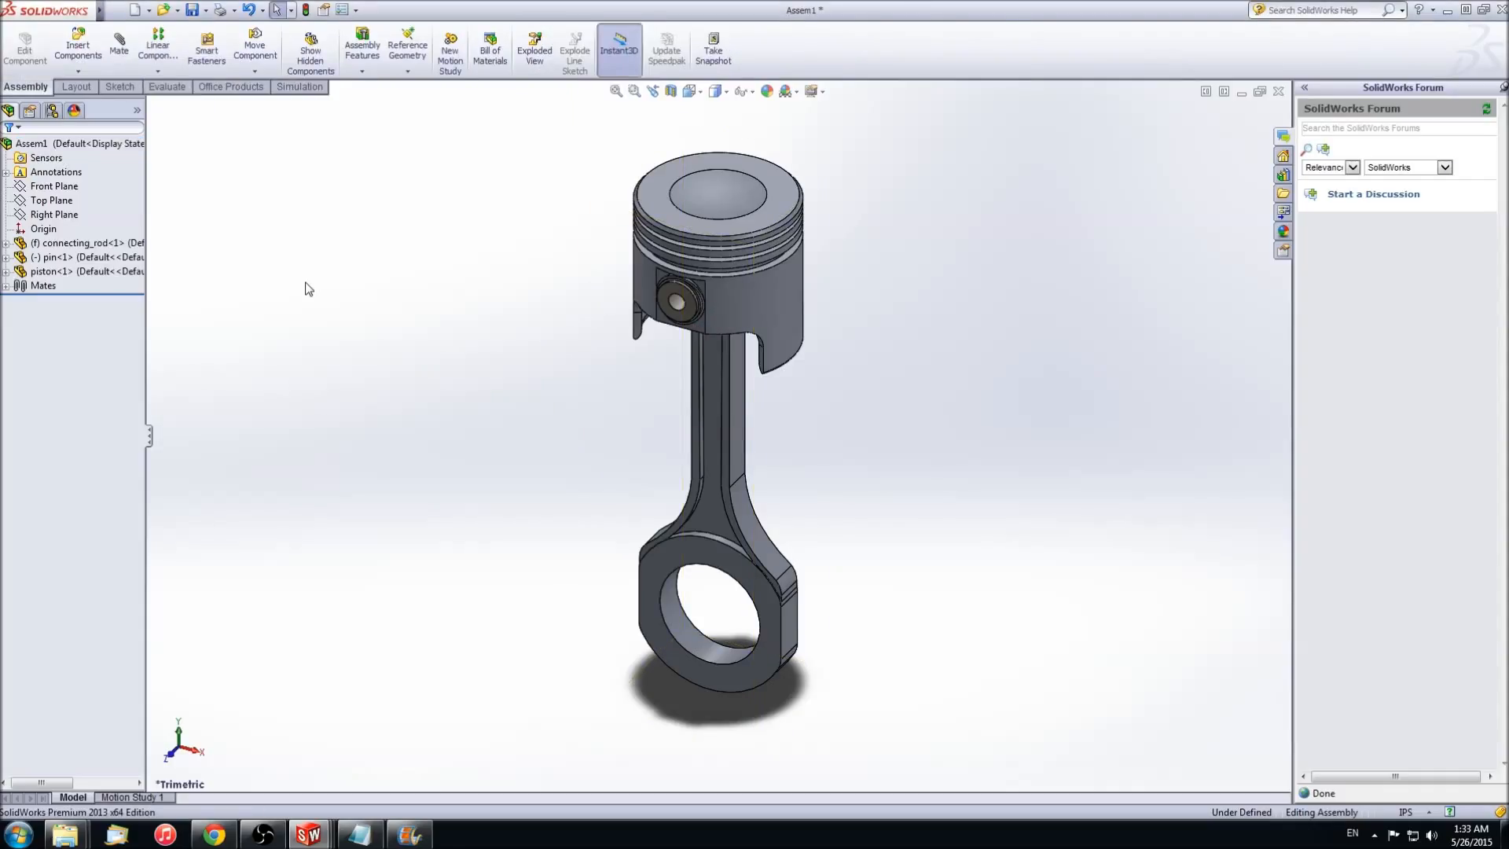
Create a new static simulation study named Study 1 and expand its parts to check the materials
left_click(298, 86)
left_click(17, 71)
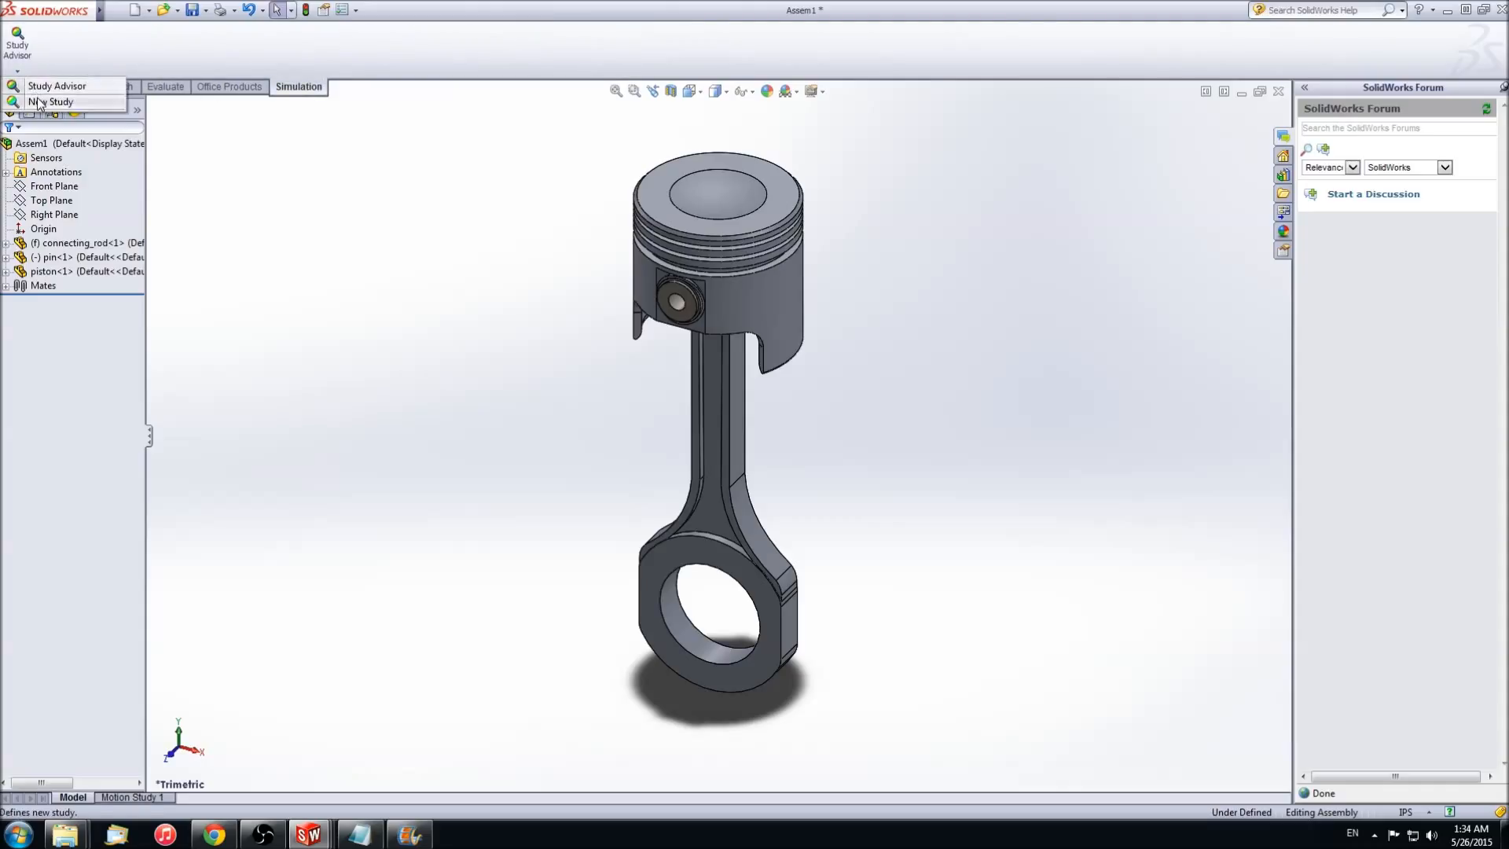
left_click(36, 103)
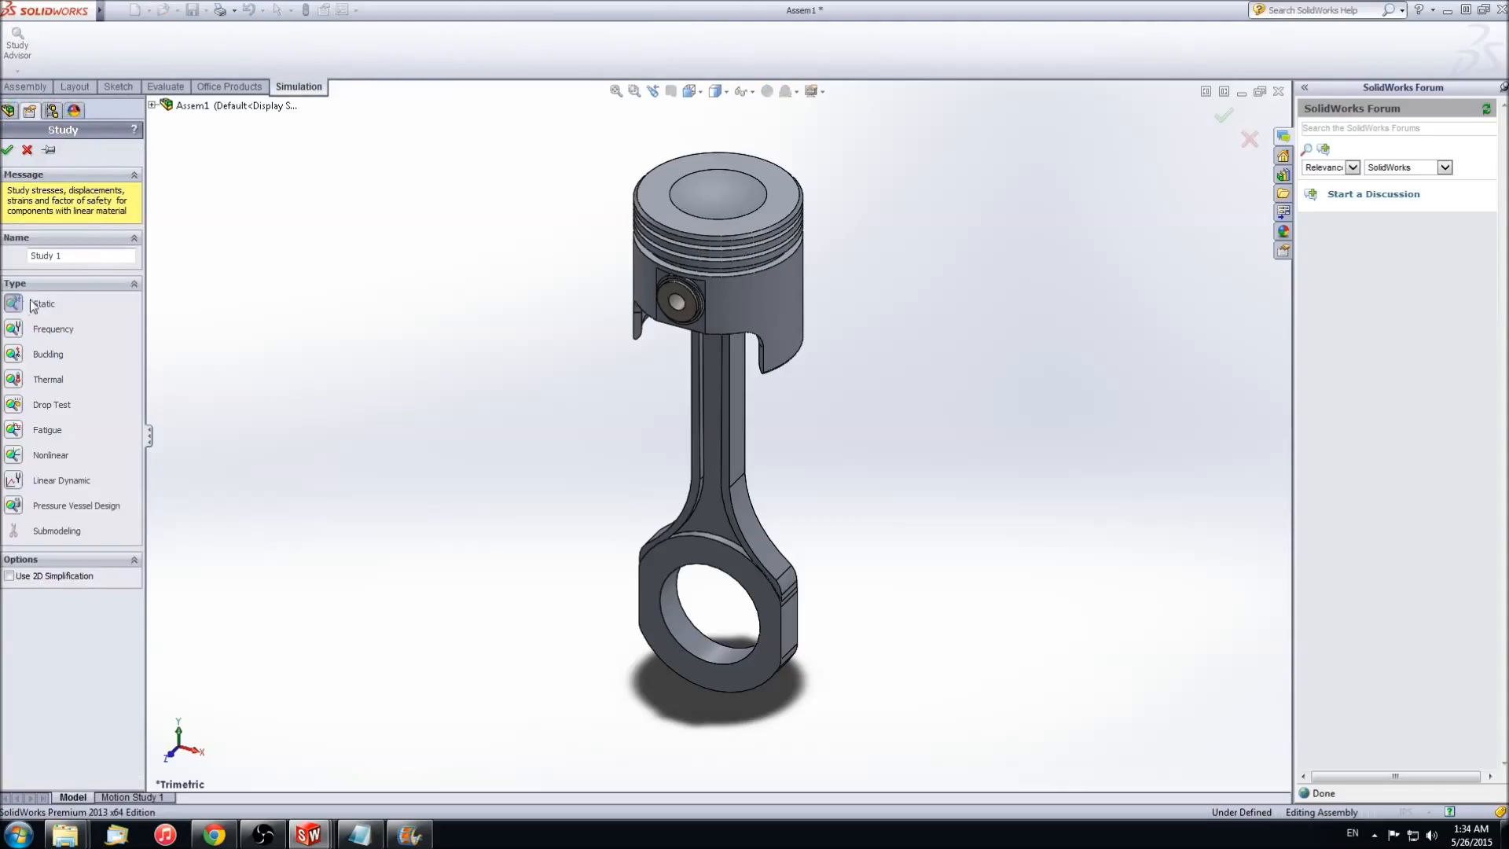
left_click(7, 149)
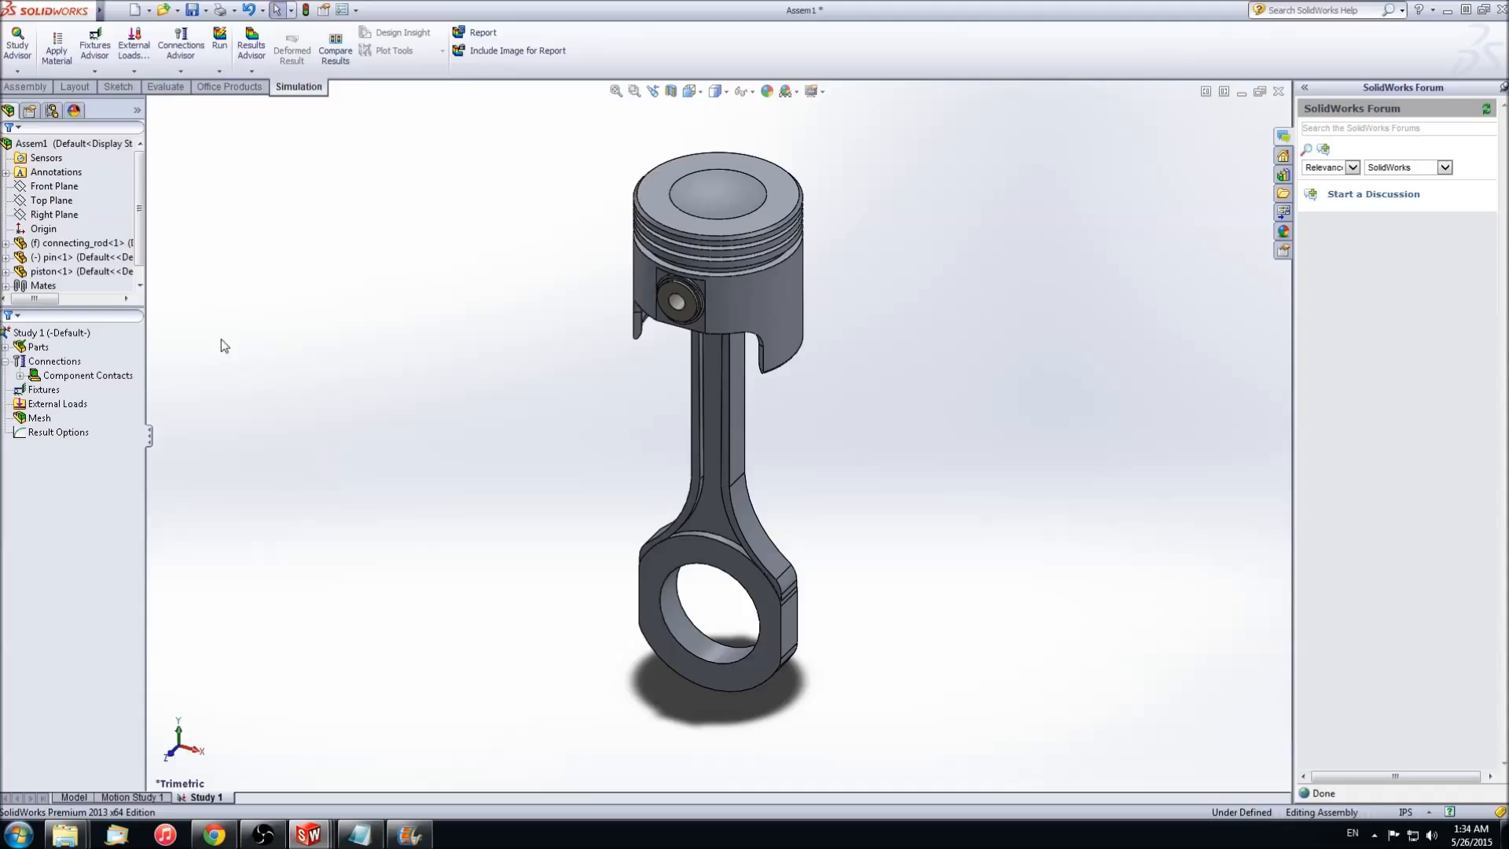
left_click(7, 347)
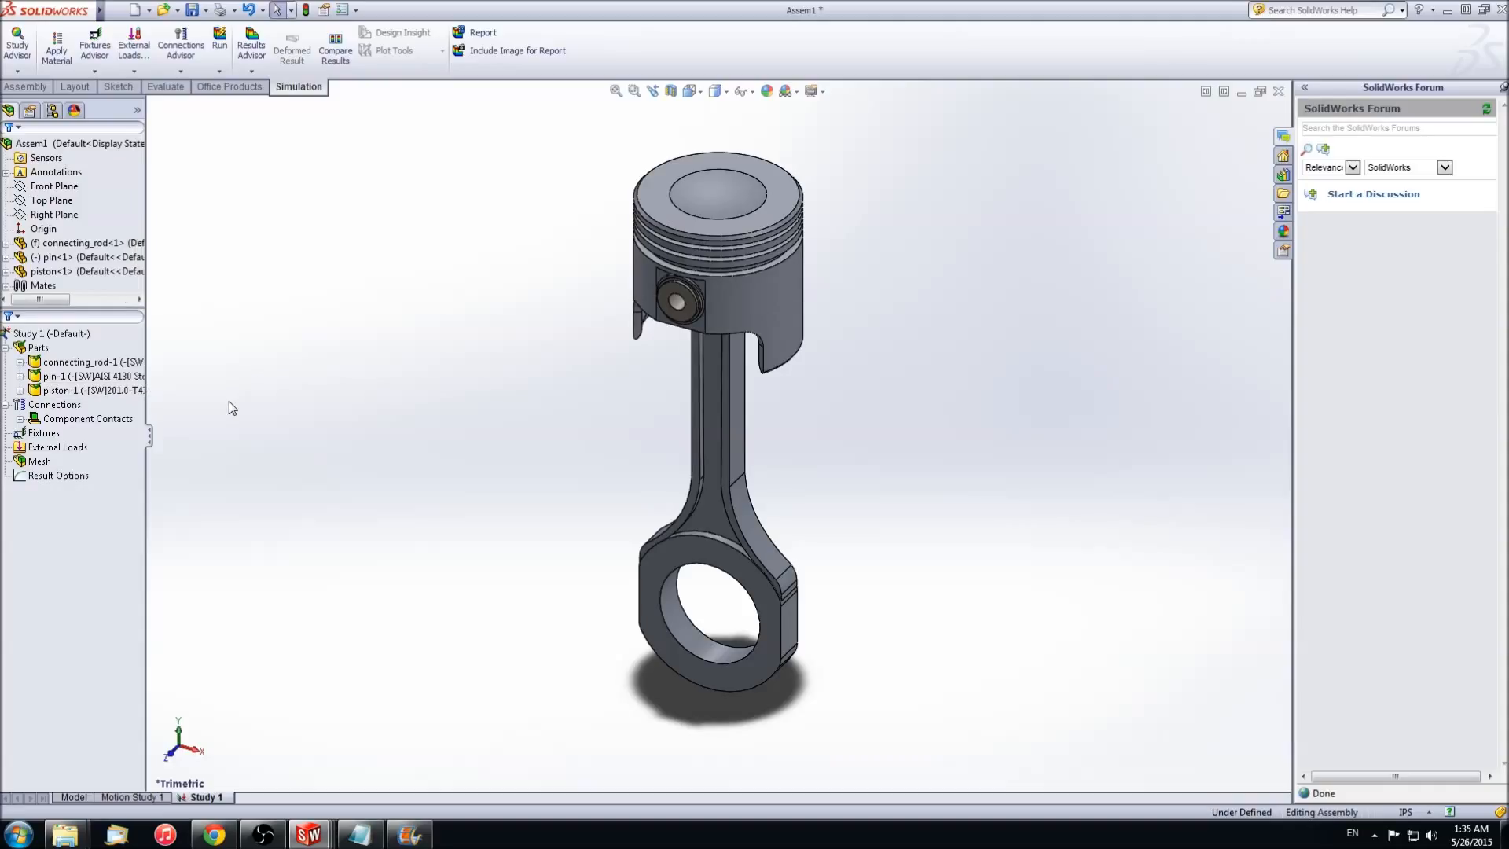
Start a pin connector in the study and select the piston's pin-bore face as its first face, hiding the pin component for access
left_click(79, 404)
right_click(67, 407)
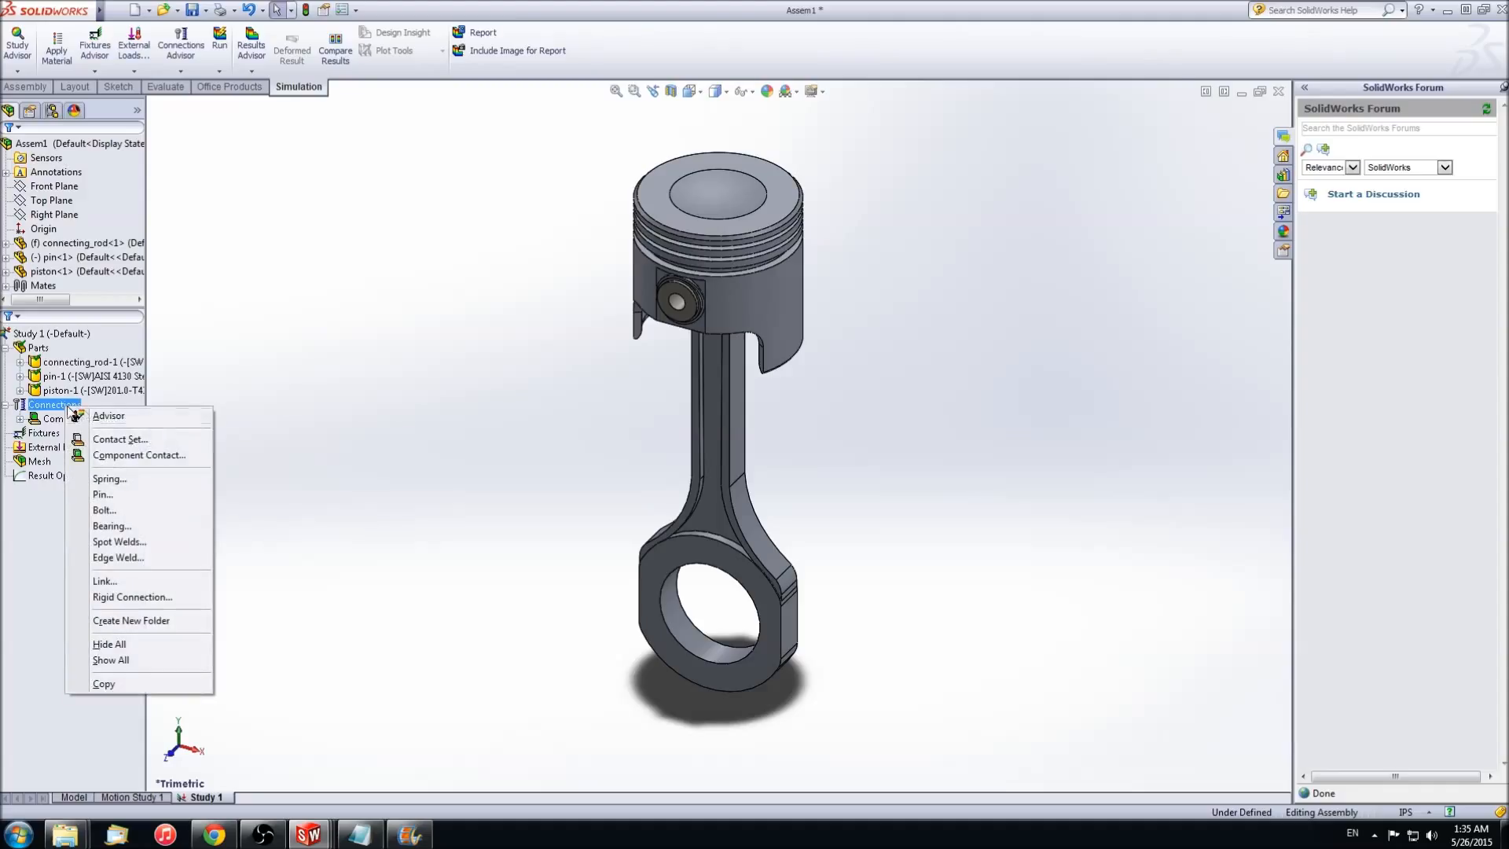
left_click(107, 495)
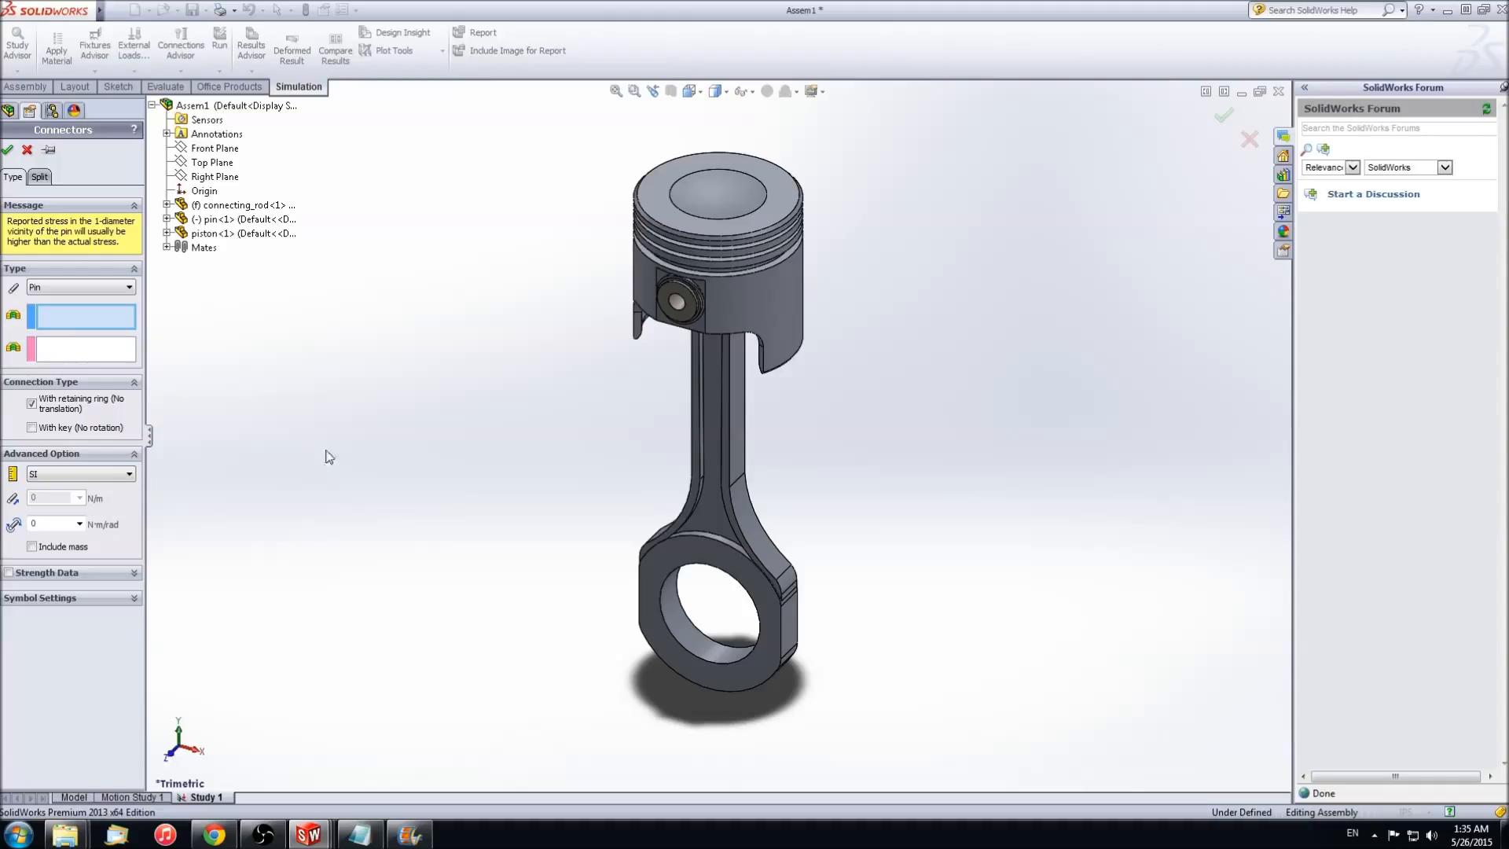
middle_click_drag(650, 384, 700, 252)
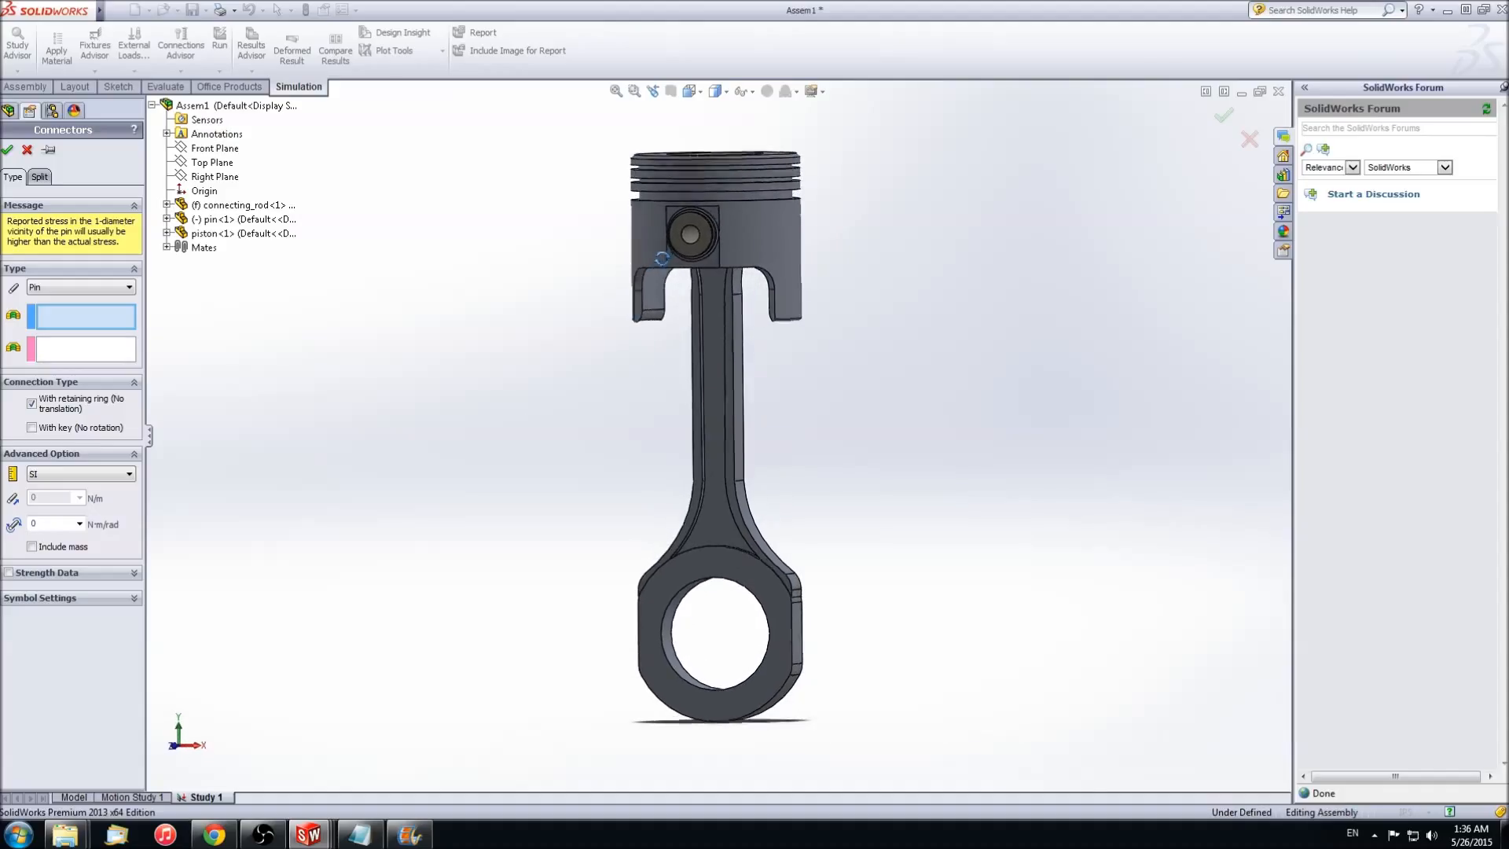
scroll(710, 272, "down", 5)
scroll(731, 283, "down", 3)
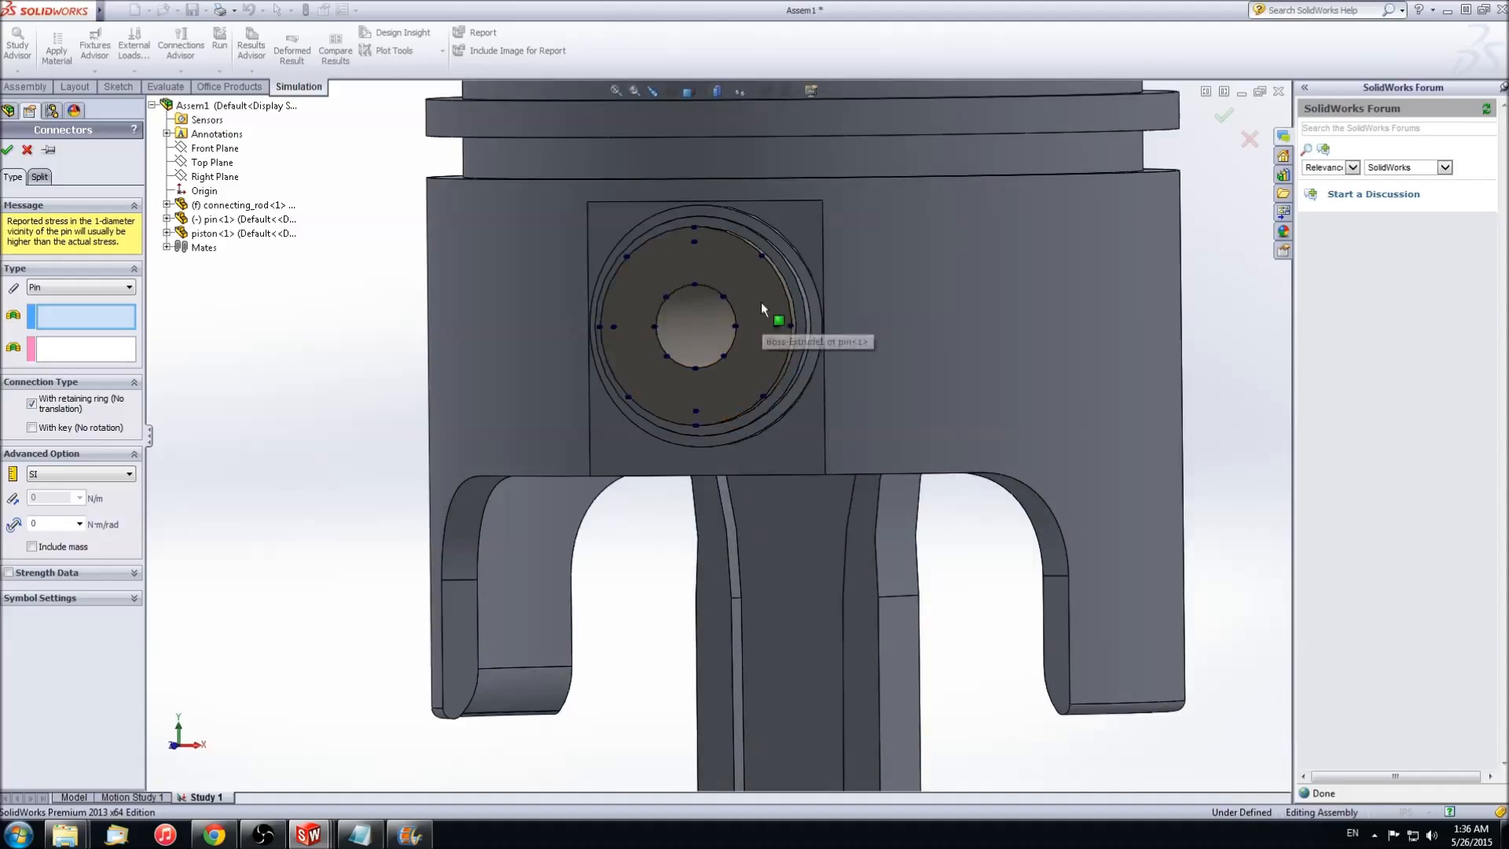
right_click(762, 300)
left_click(800, 412)
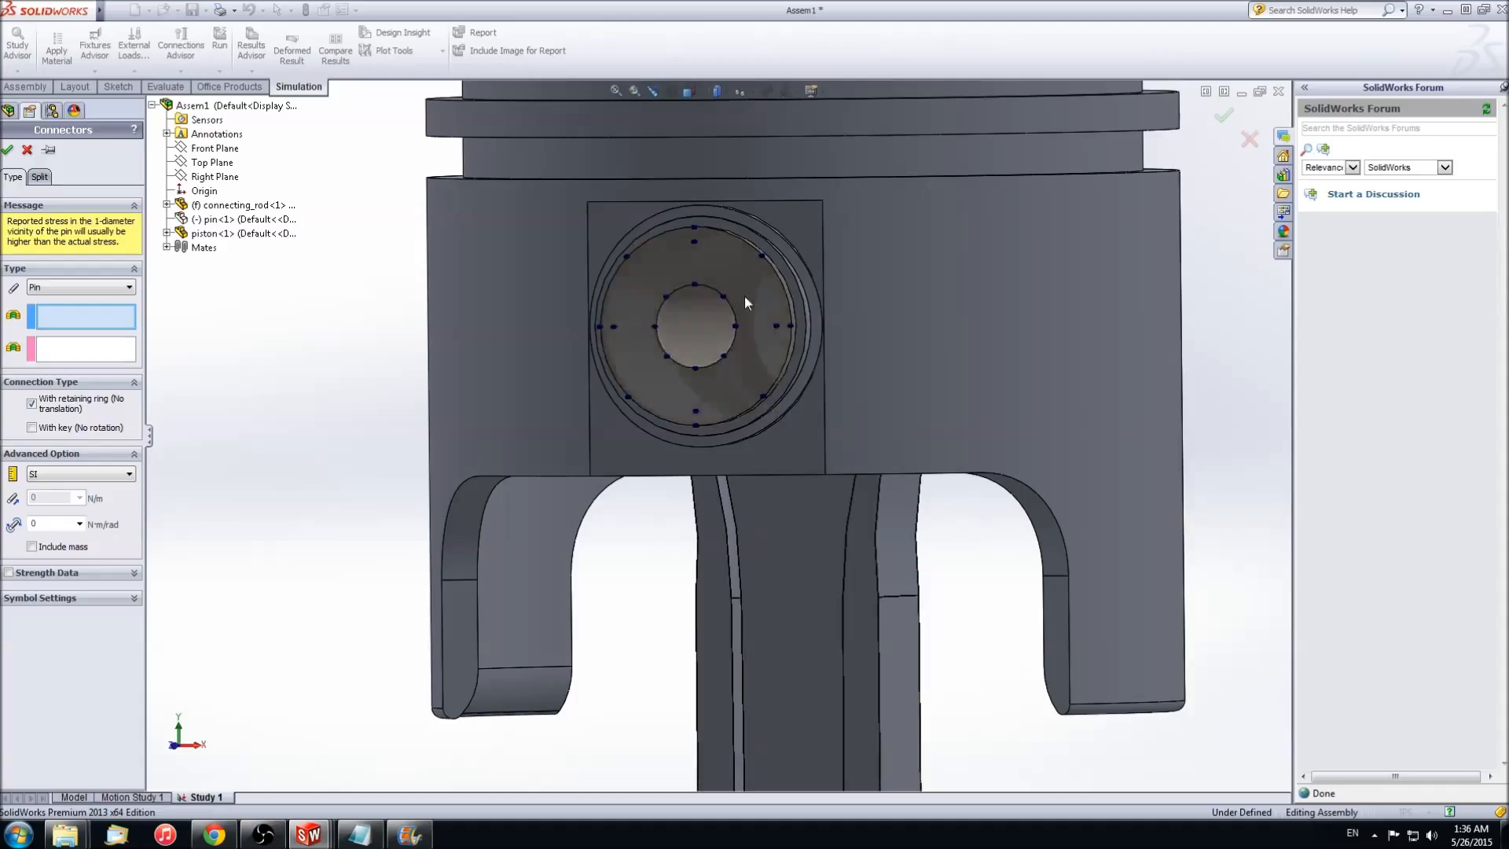
left_click(658, 283)
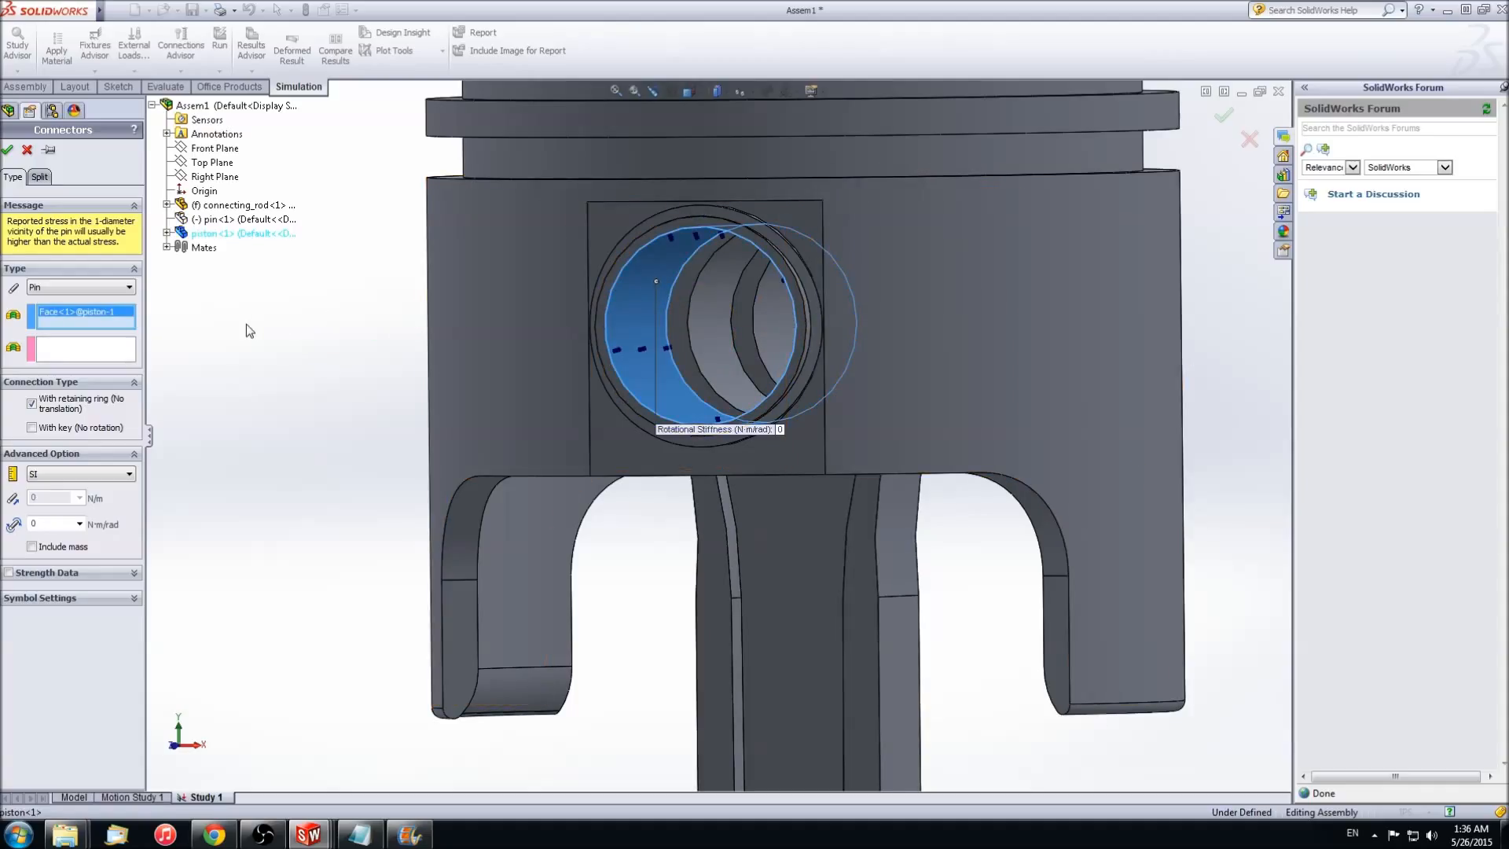
Show the pin component again and select its outer cylindrical face as the connector's second face
left_click(104, 355)
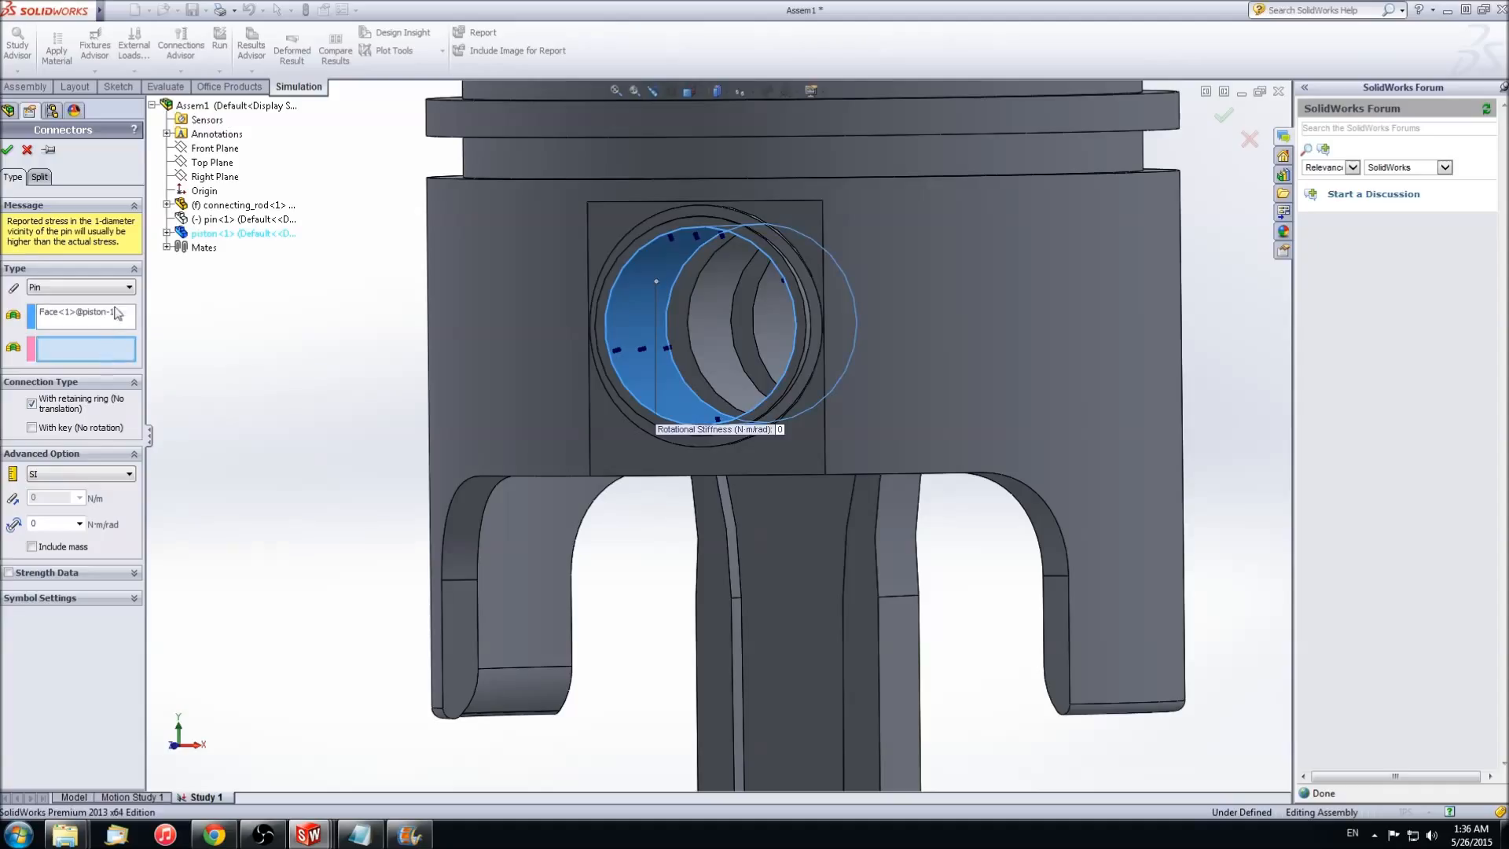
right_click(211, 220)
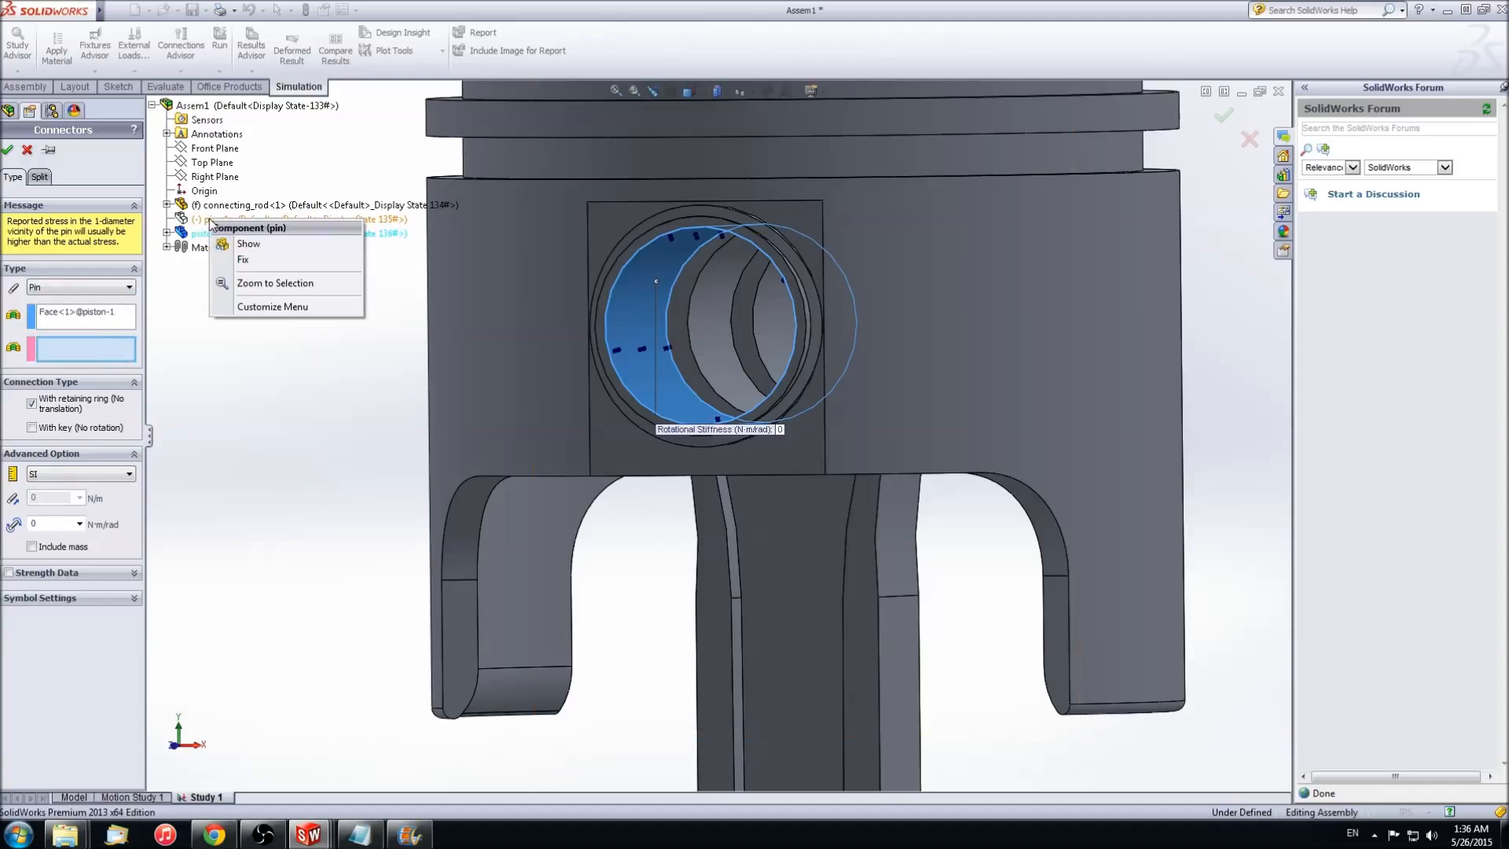
left_click(248, 246)
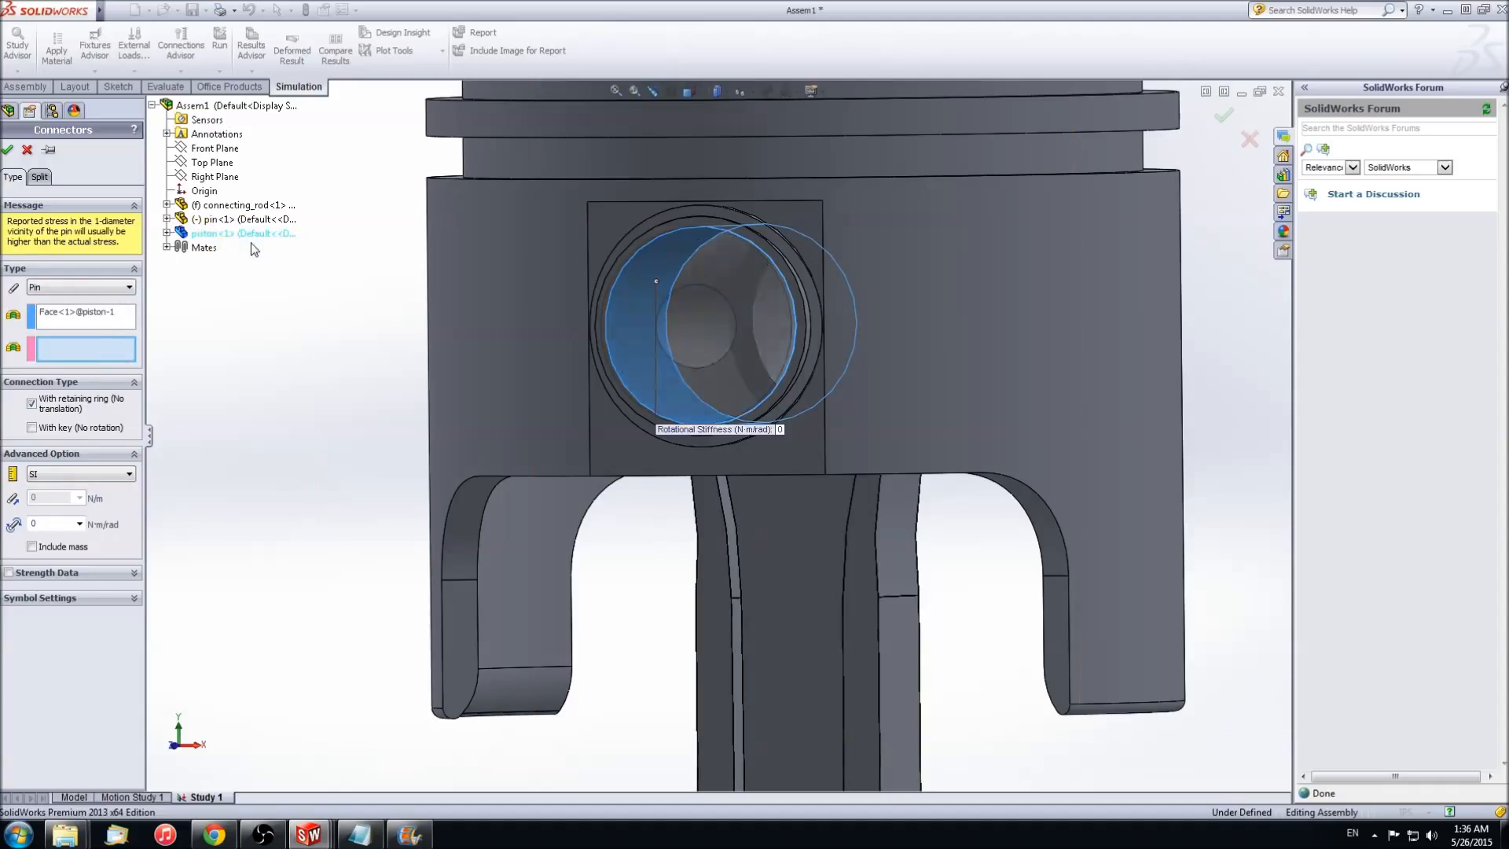
left_click(794, 317)
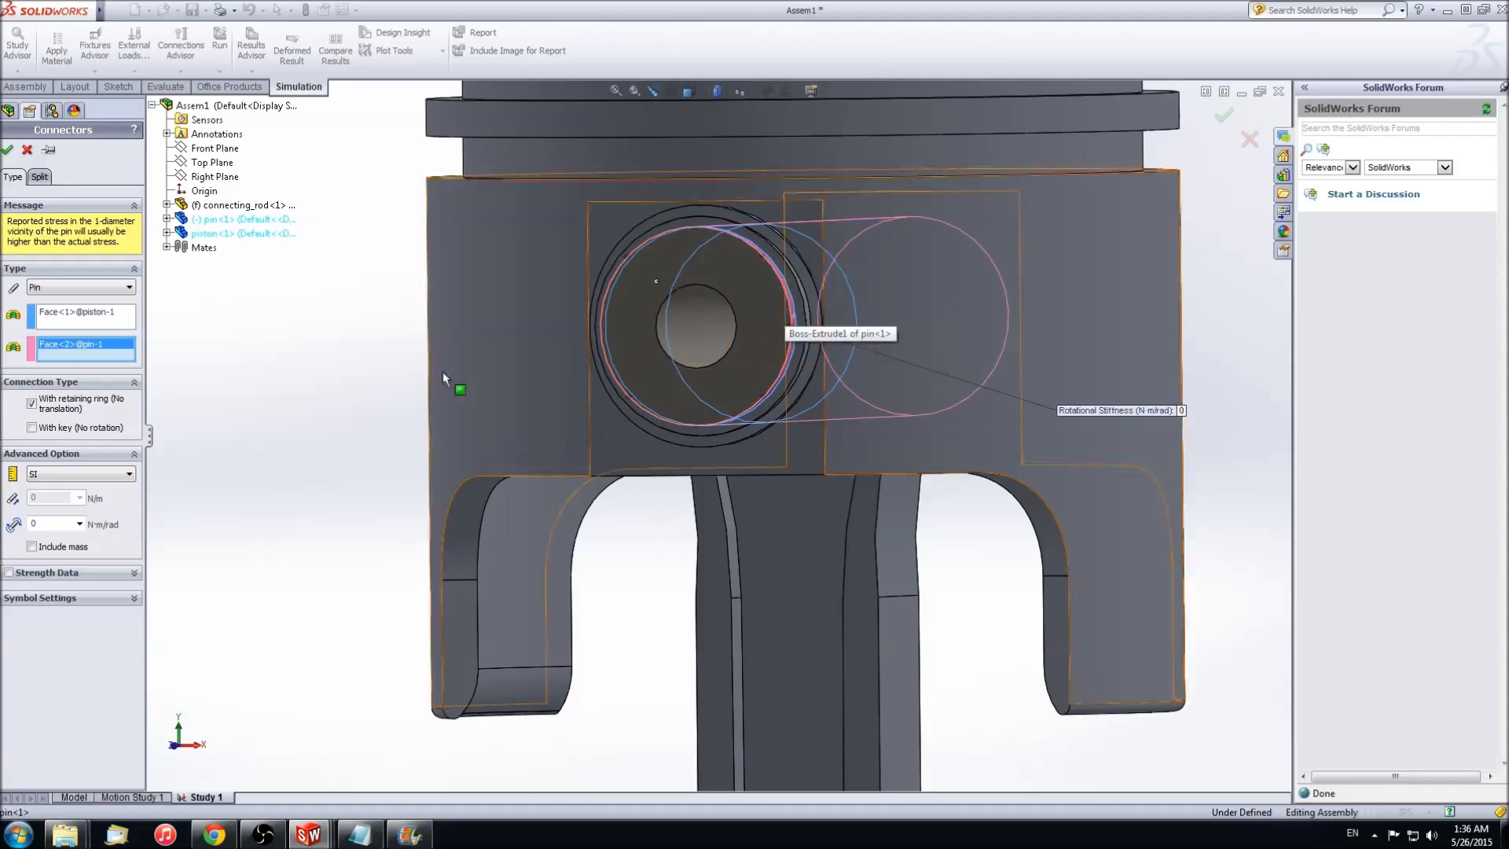
Accept the pin connector and start another, hiding the pin and selecting the pin-bore face on the piston's opposite side as first face
left_click(8, 149)
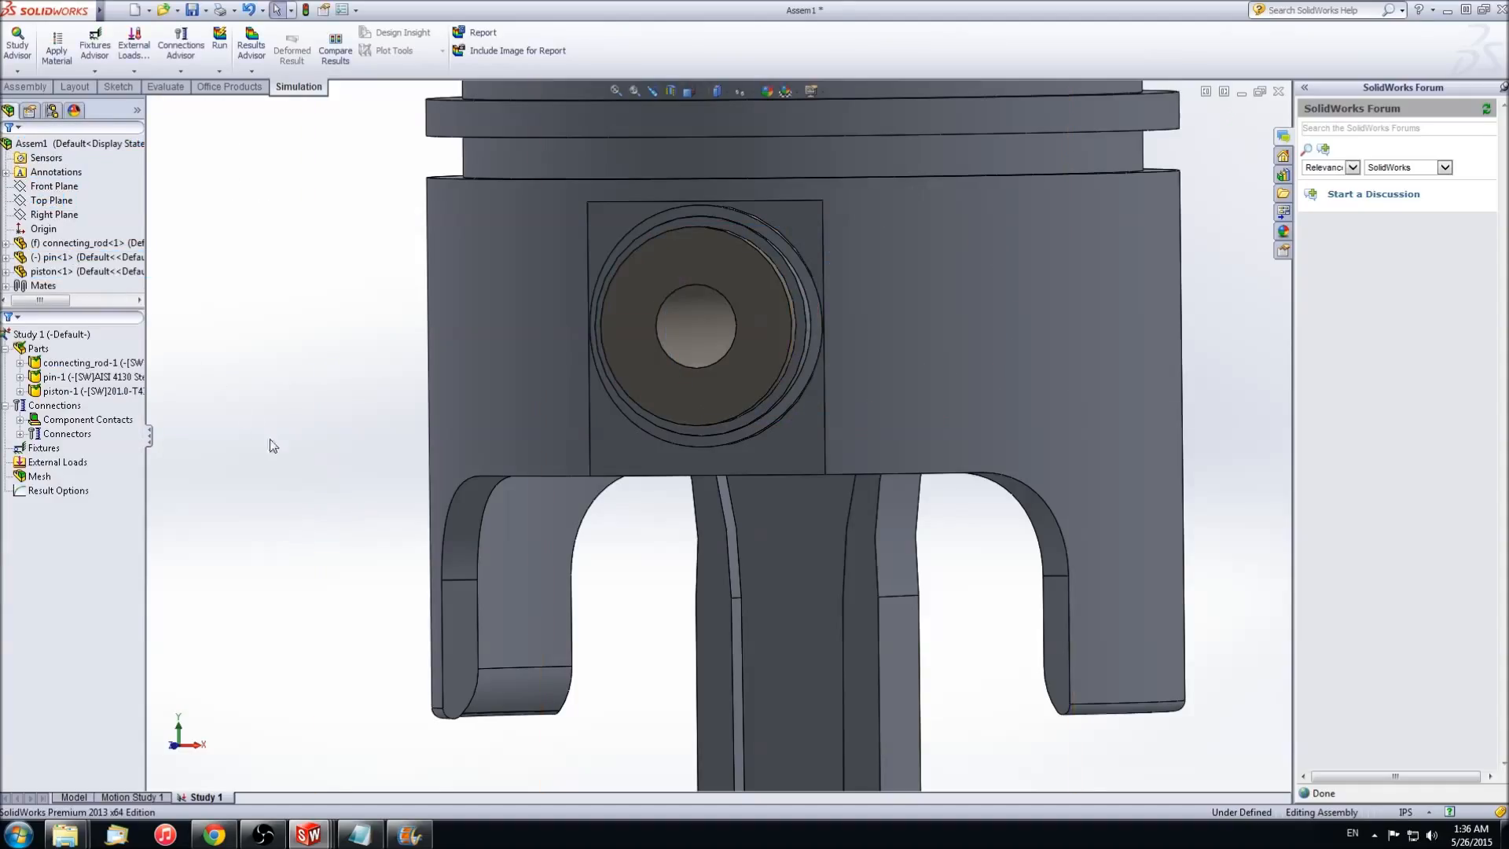
scroll(284, 470, "up", 4)
right_click(69, 433)
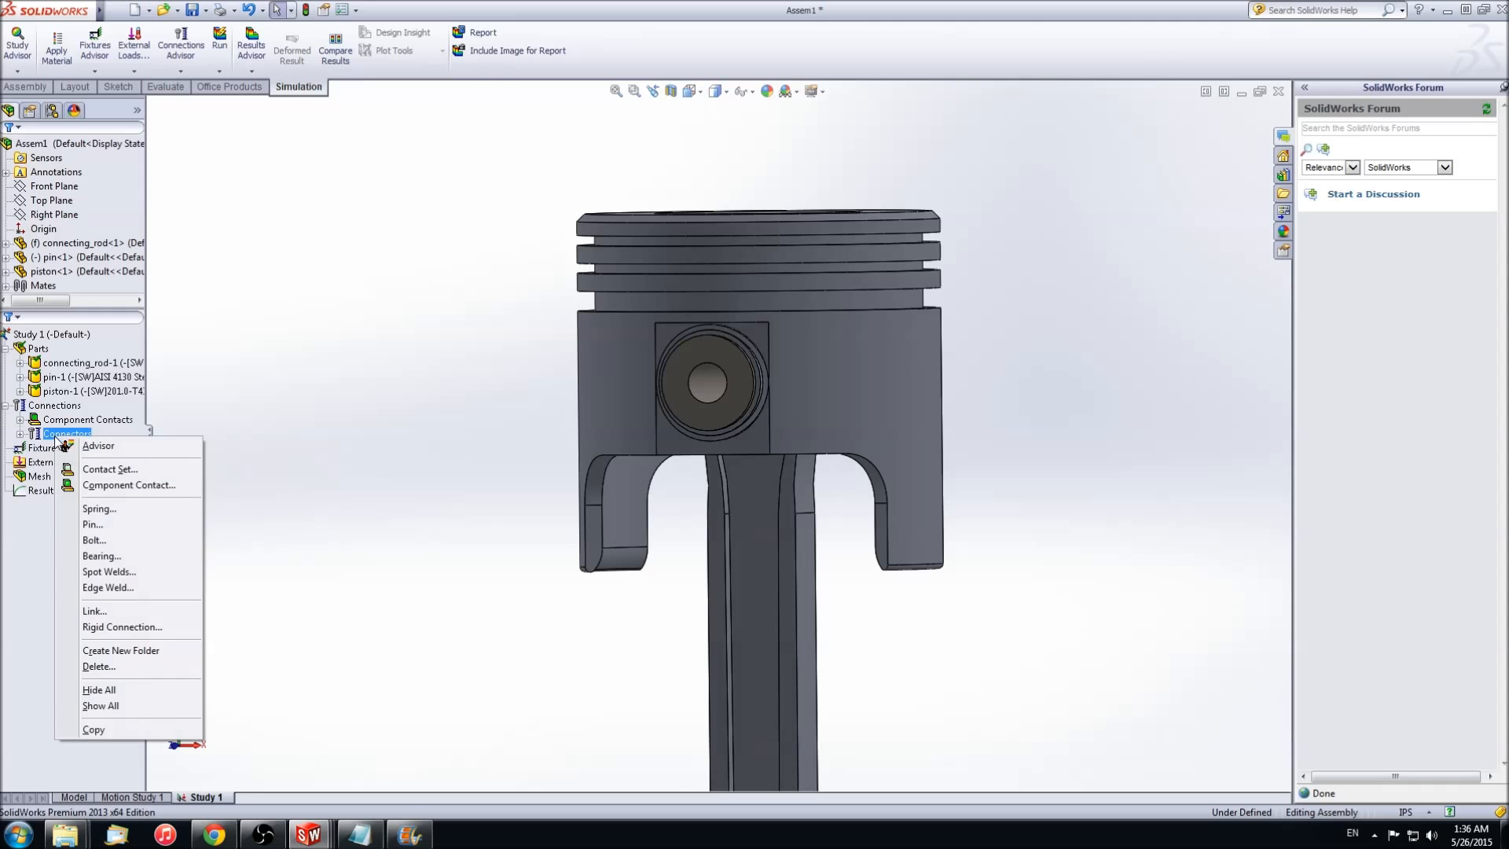
left_click(94, 531)
middle_click_drag(897, 342, 592, 409)
scroll(1183, 421, "down", 2)
right_click(1027, 380)
left_click(1055, 493)
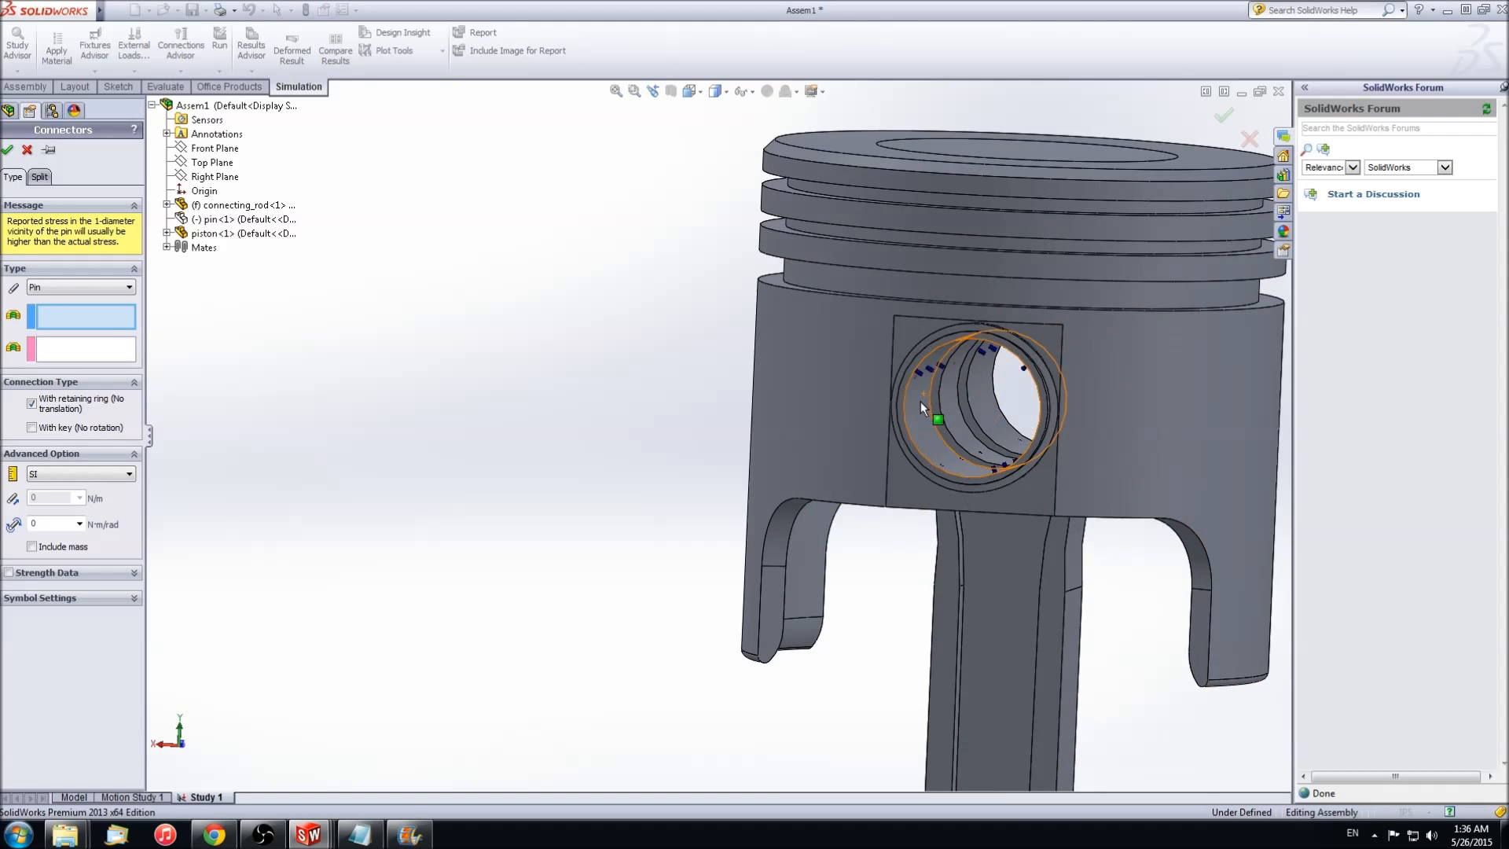
left_click(921, 401)
Show the pin again, select its outer cylindrical face as the second connector face, and accept the connector
right_click(198, 217)
left_click(222, 302)
scroll(1008, 405, "down", 5)
left_click(924, 418)
left_click(8, 149)
Start a third pin connector, hide the pin, and select the connecting rod's small-end bore face as its first face
middle_click_drag(378, 661, 519, 629)
scroll(586, 607, "up", 4)
scroll(519, 629, "down", 4)
right_click(63, 406)
left_click(106, 495)
right_click(583, 529)
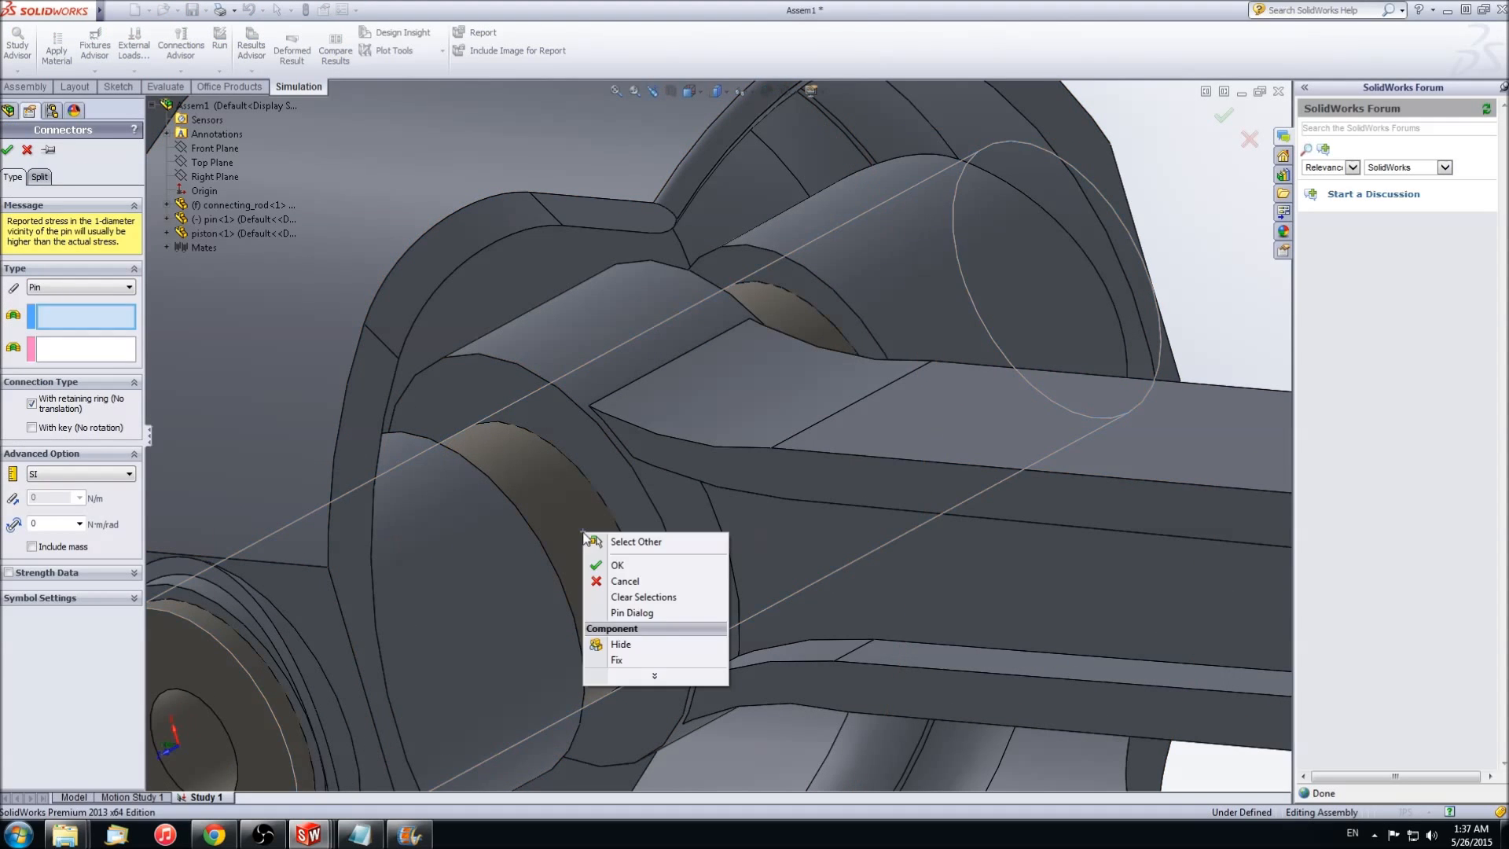
left_click(620, 645)
left_click(543, 487)
Show the pin again, use its outer cylindrical face as the connector's second face, and accept the rod-to-pin connector
left_click(86, 352)
right_click(206, 219)
left_click(240, 244)
left_click(538, 507)
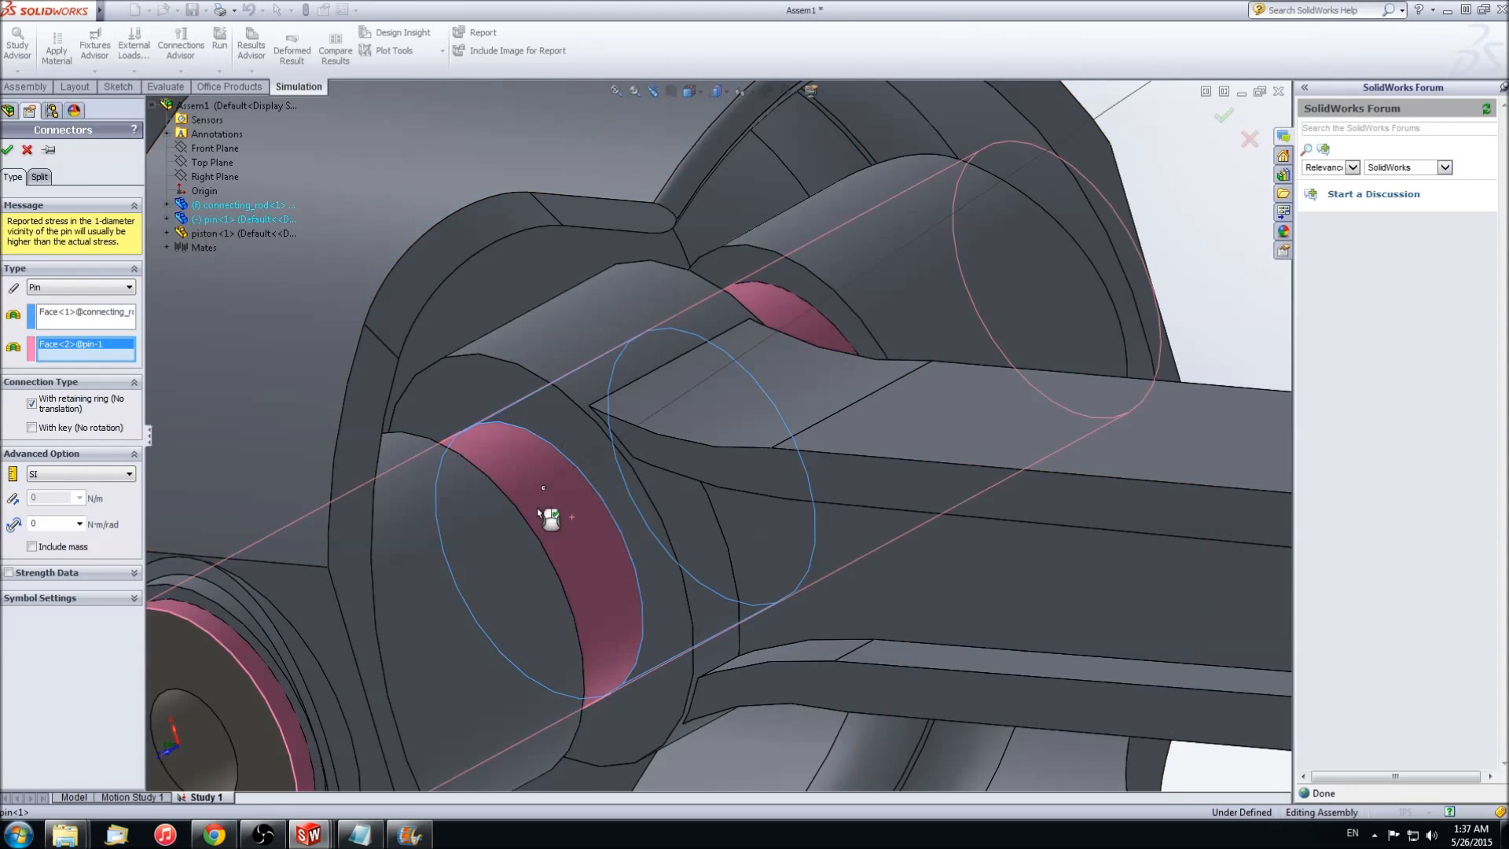
left_click(7, 151)
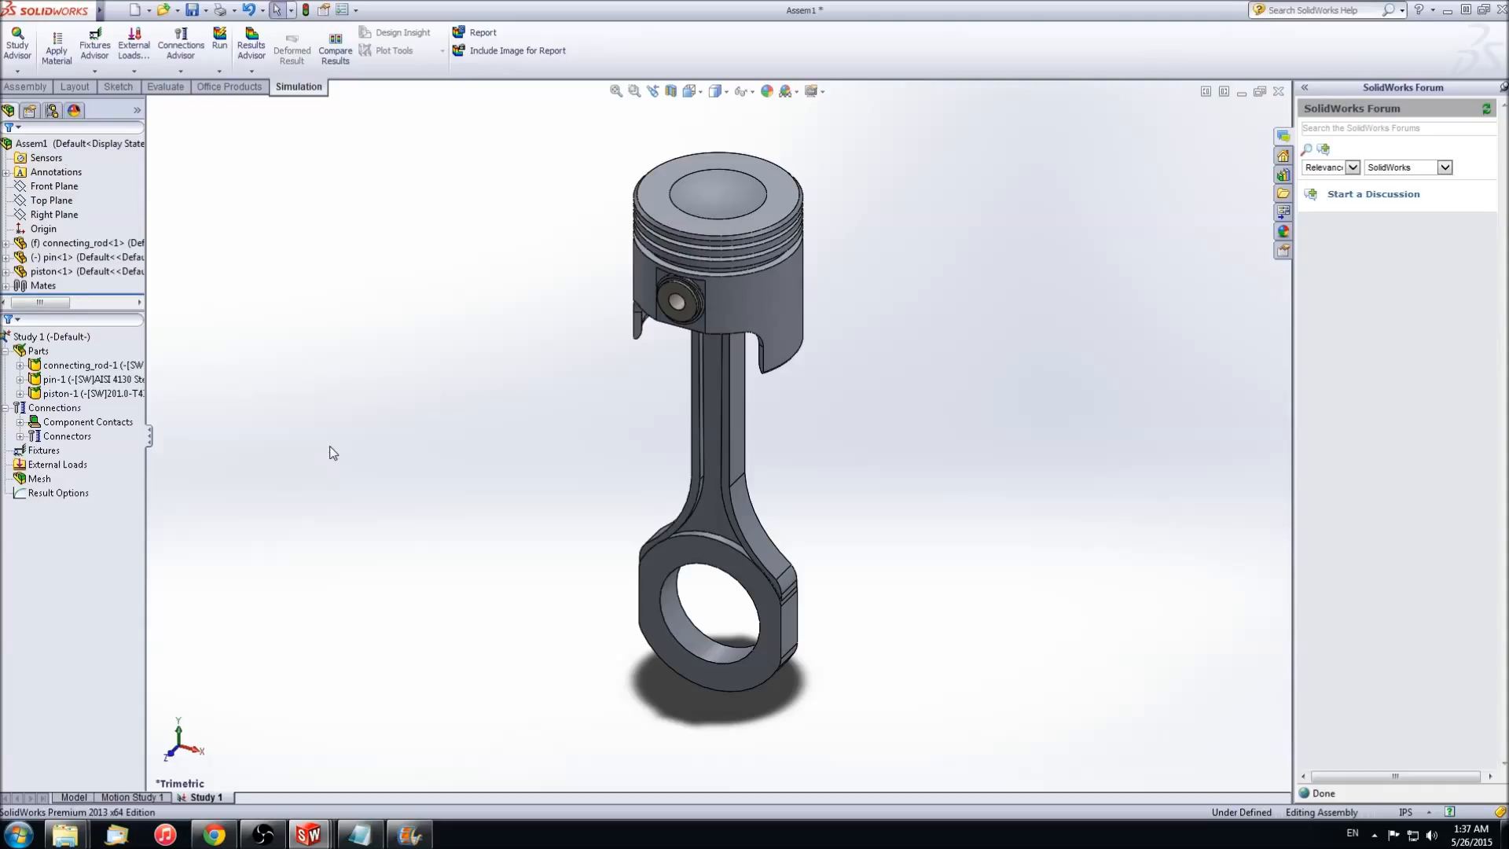
Apply a Fixed Geometry fixture to the inner bore face of the connecting rod's big end
right_click(45, 452)
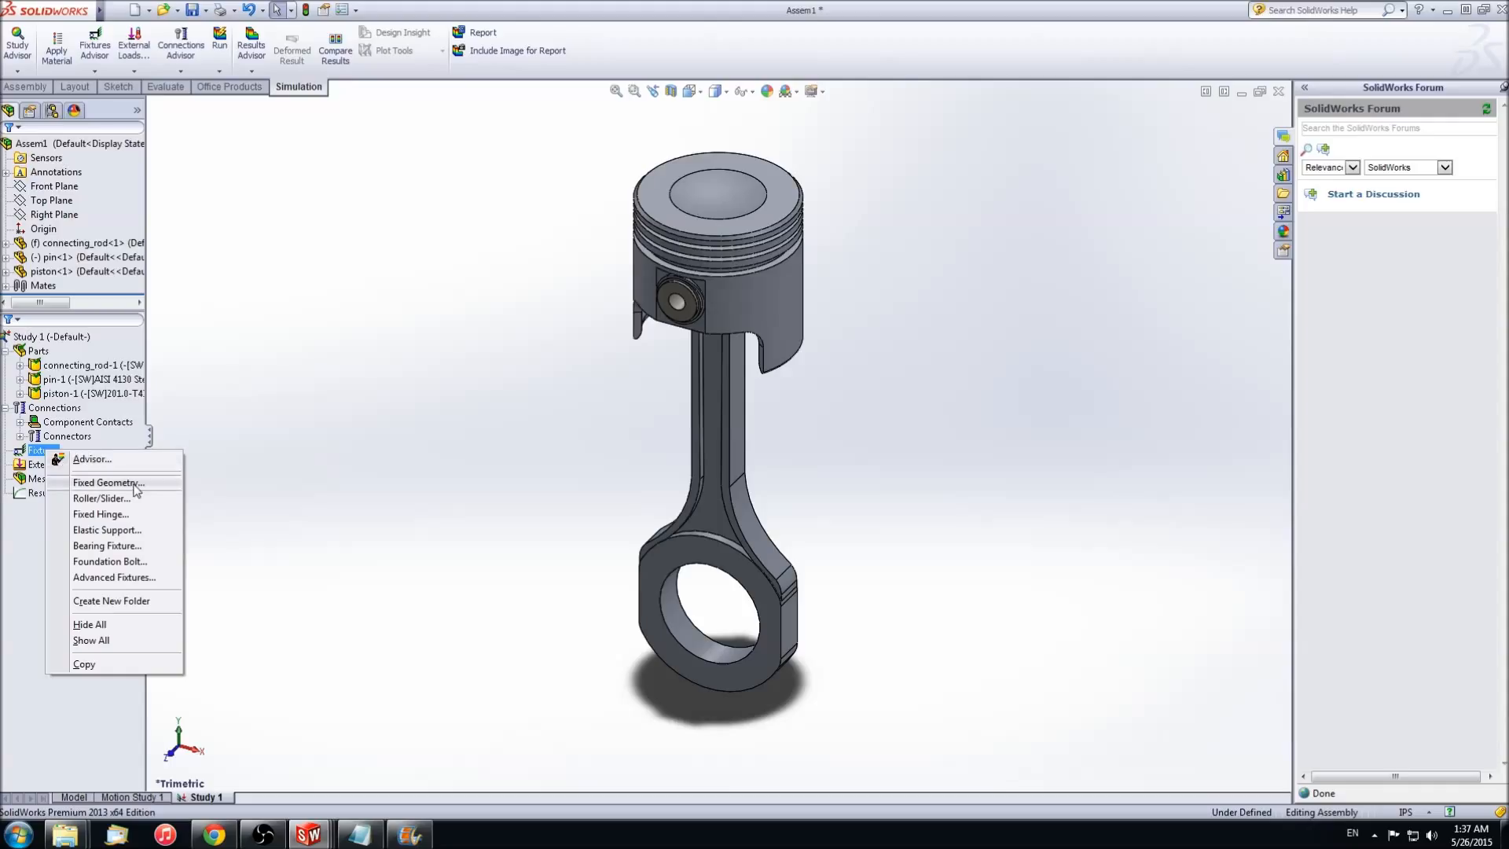
left_click(109, 483)
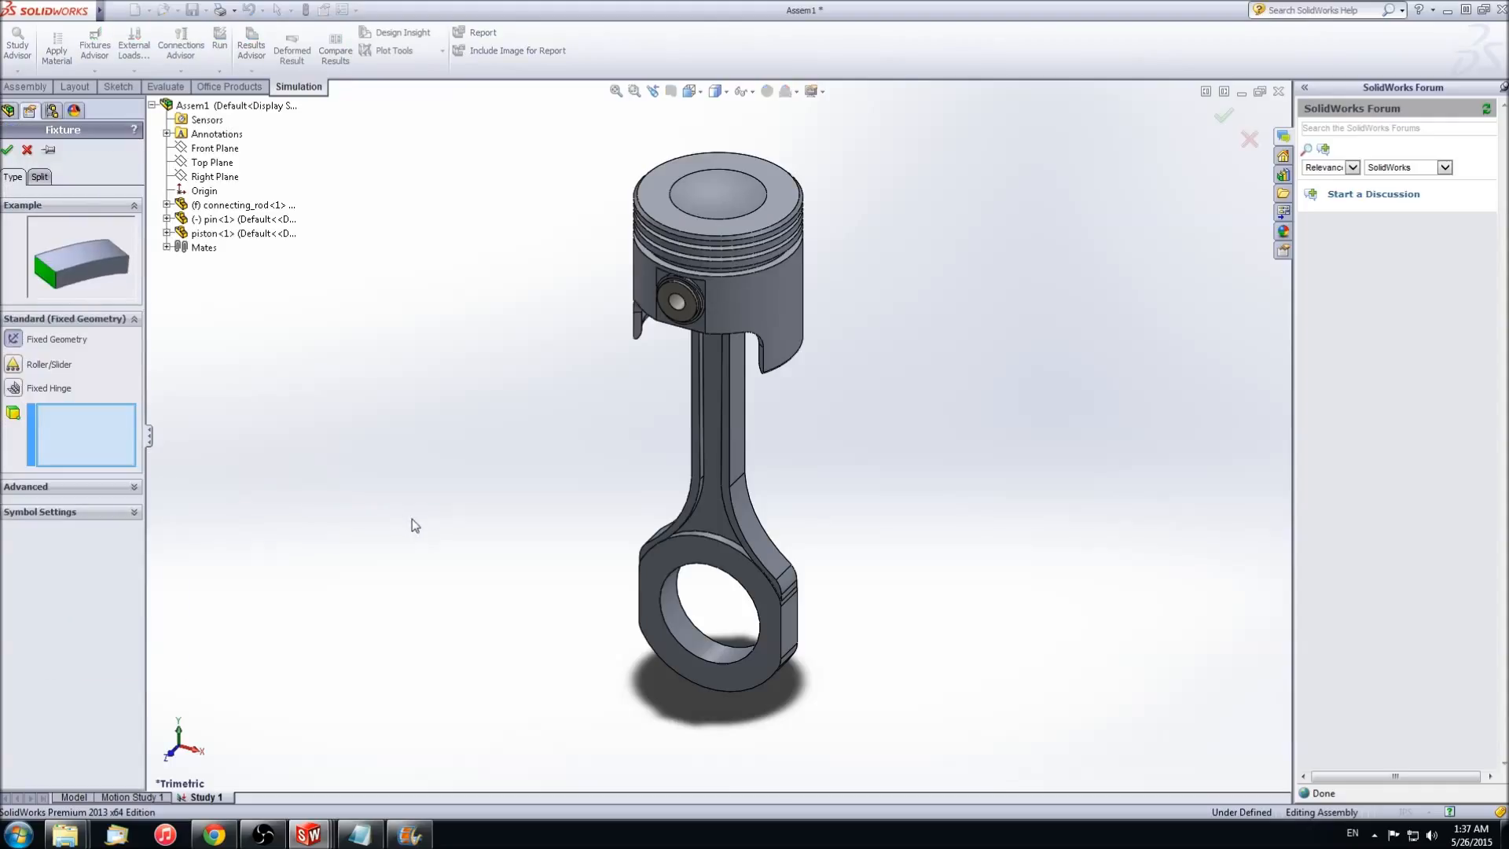
left_click(689, 638)
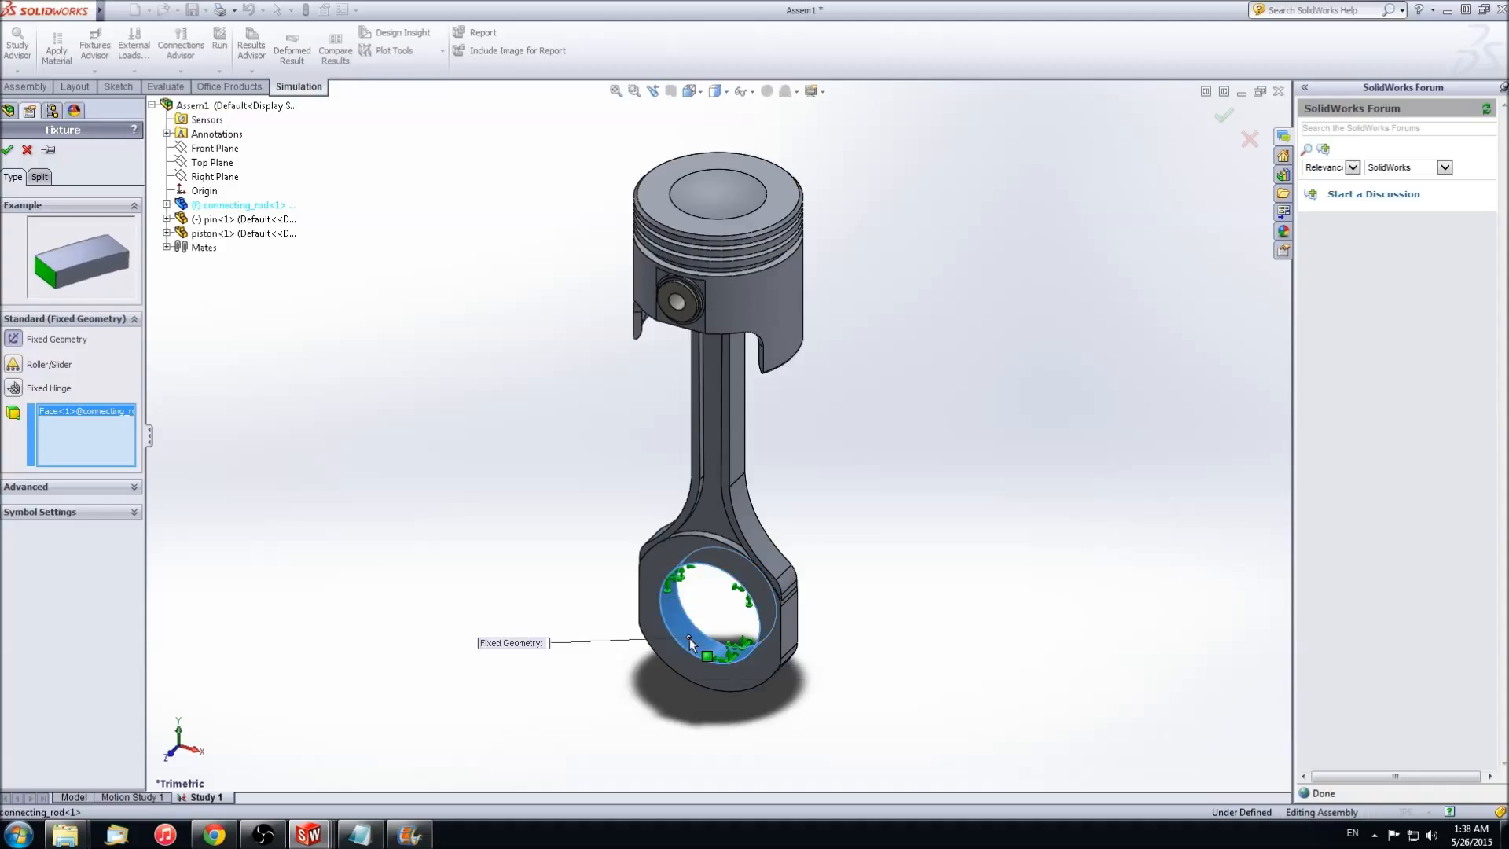
left_click(8, 150)
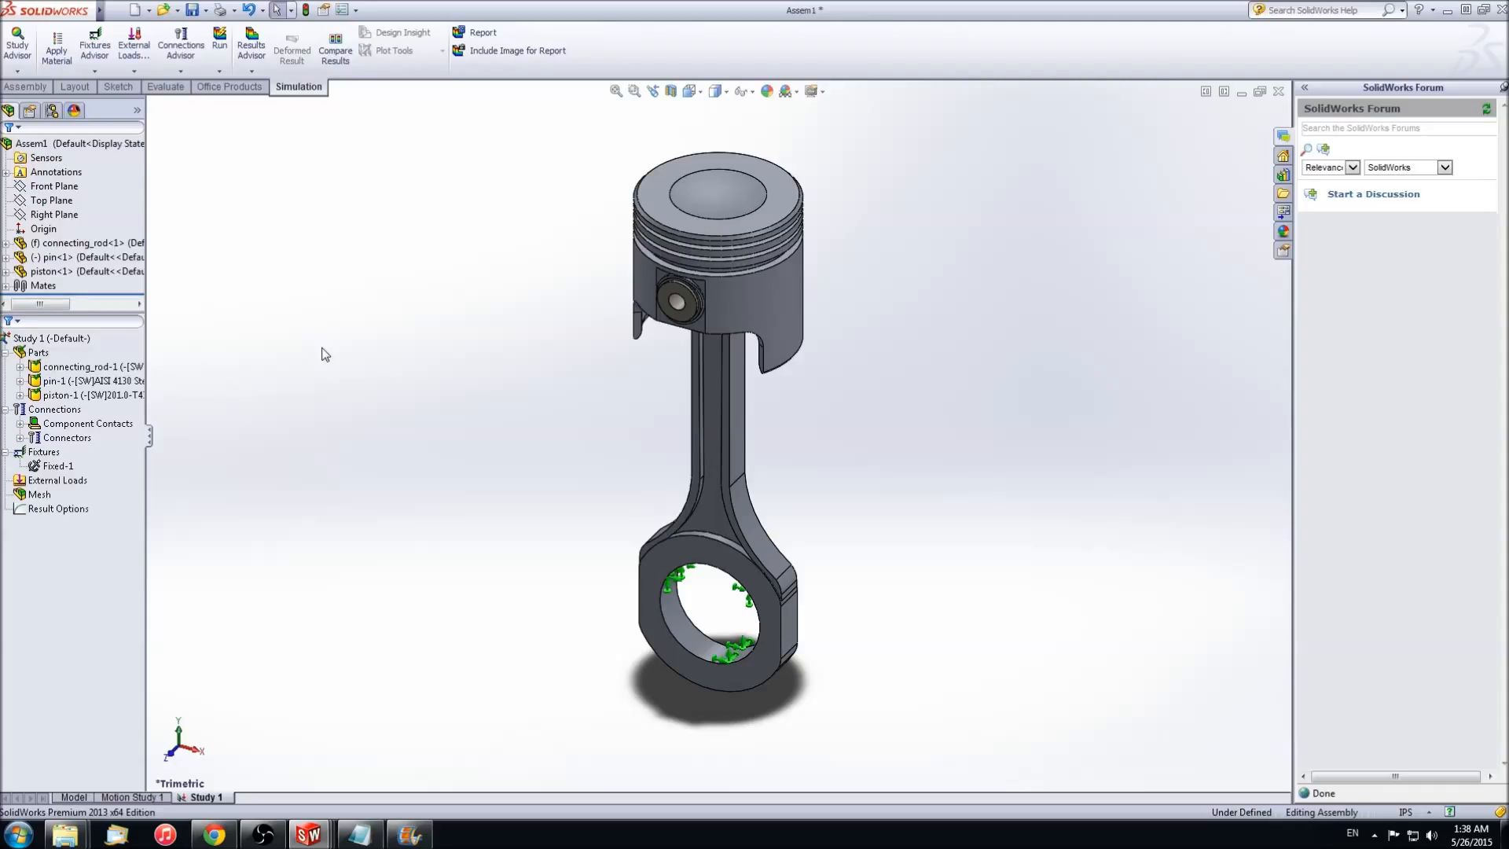
Apply a 120 psi pressure normal to the piston's two top faces, the outer crown ring and the central dish
right_click(55, 483)
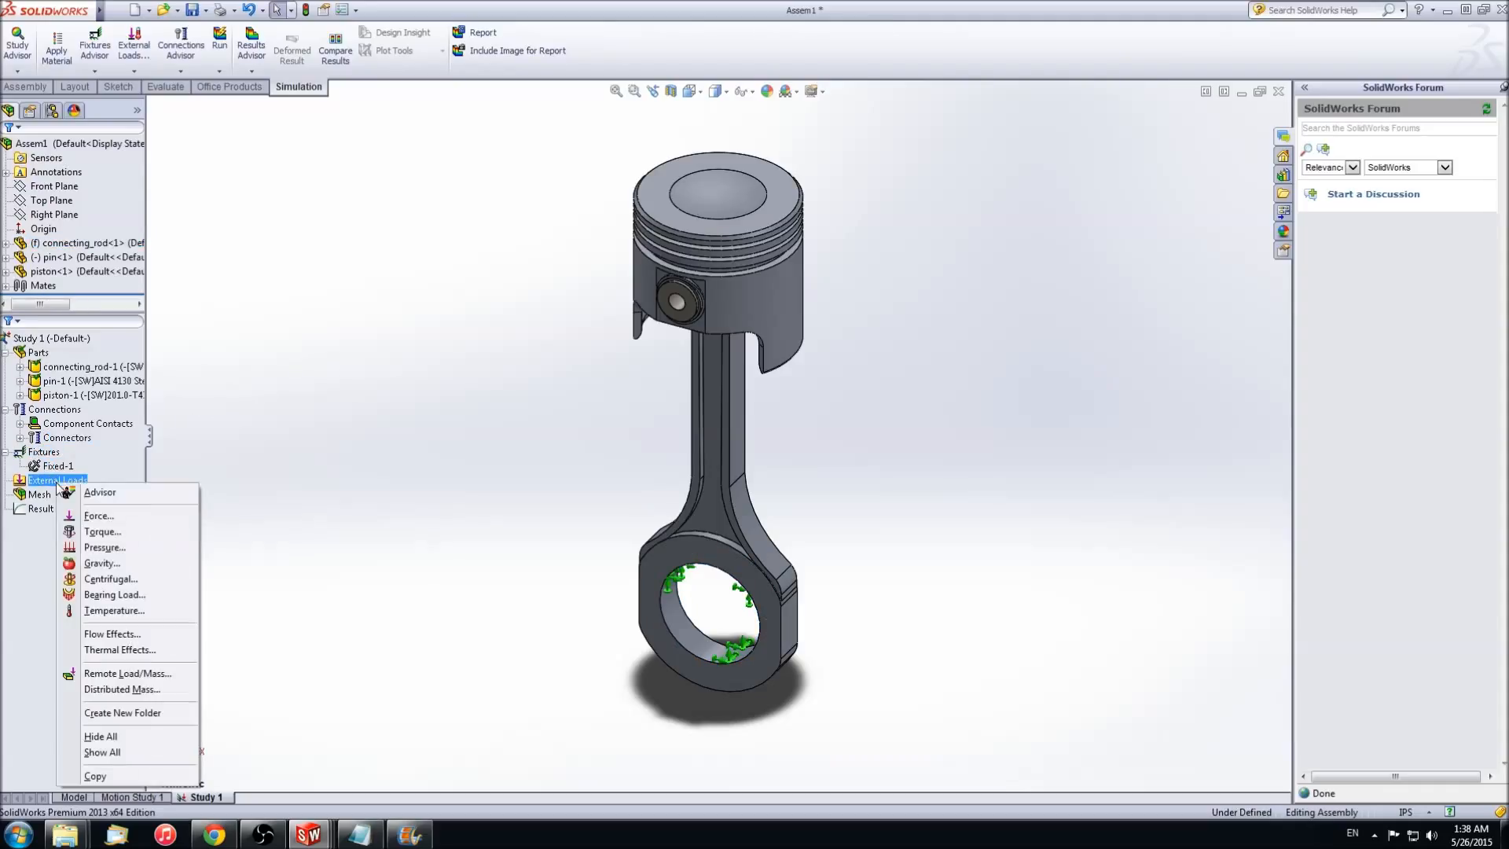
left_click(104, 547)
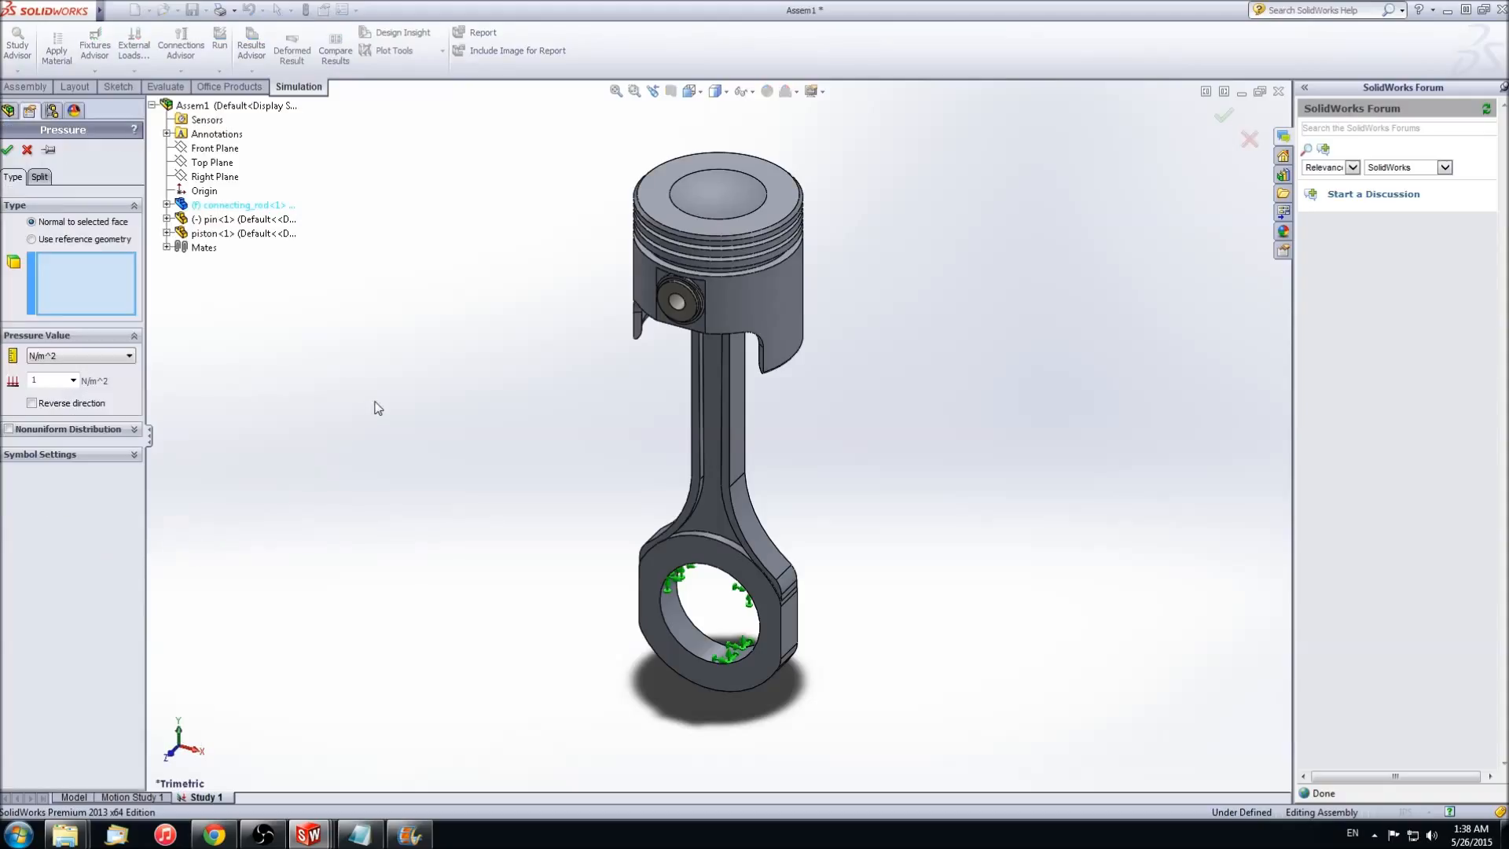
left_click(717, 196)
left_click(680, 228)
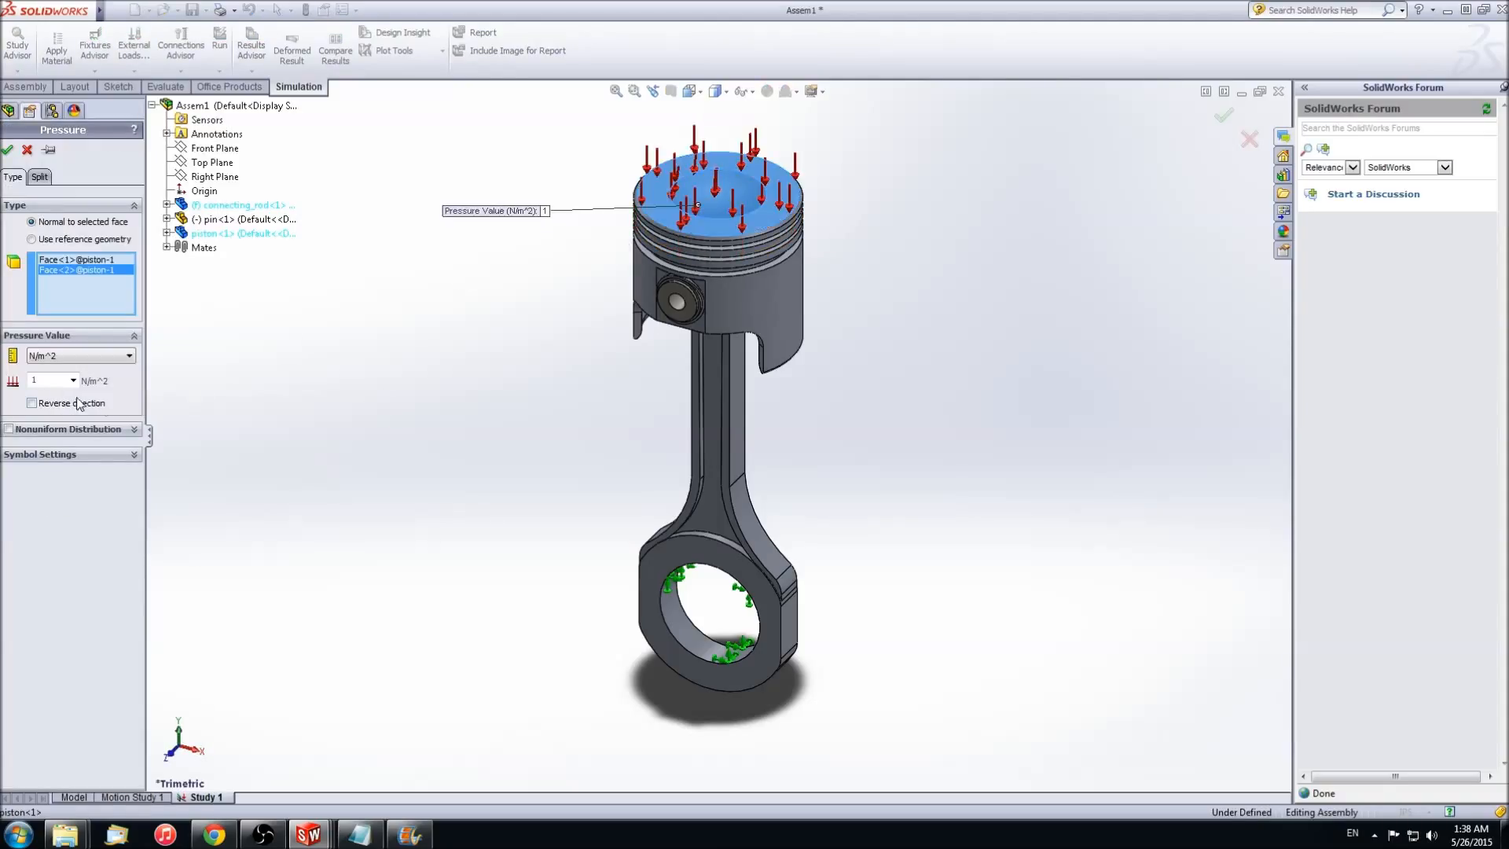
left_click(91, 355)
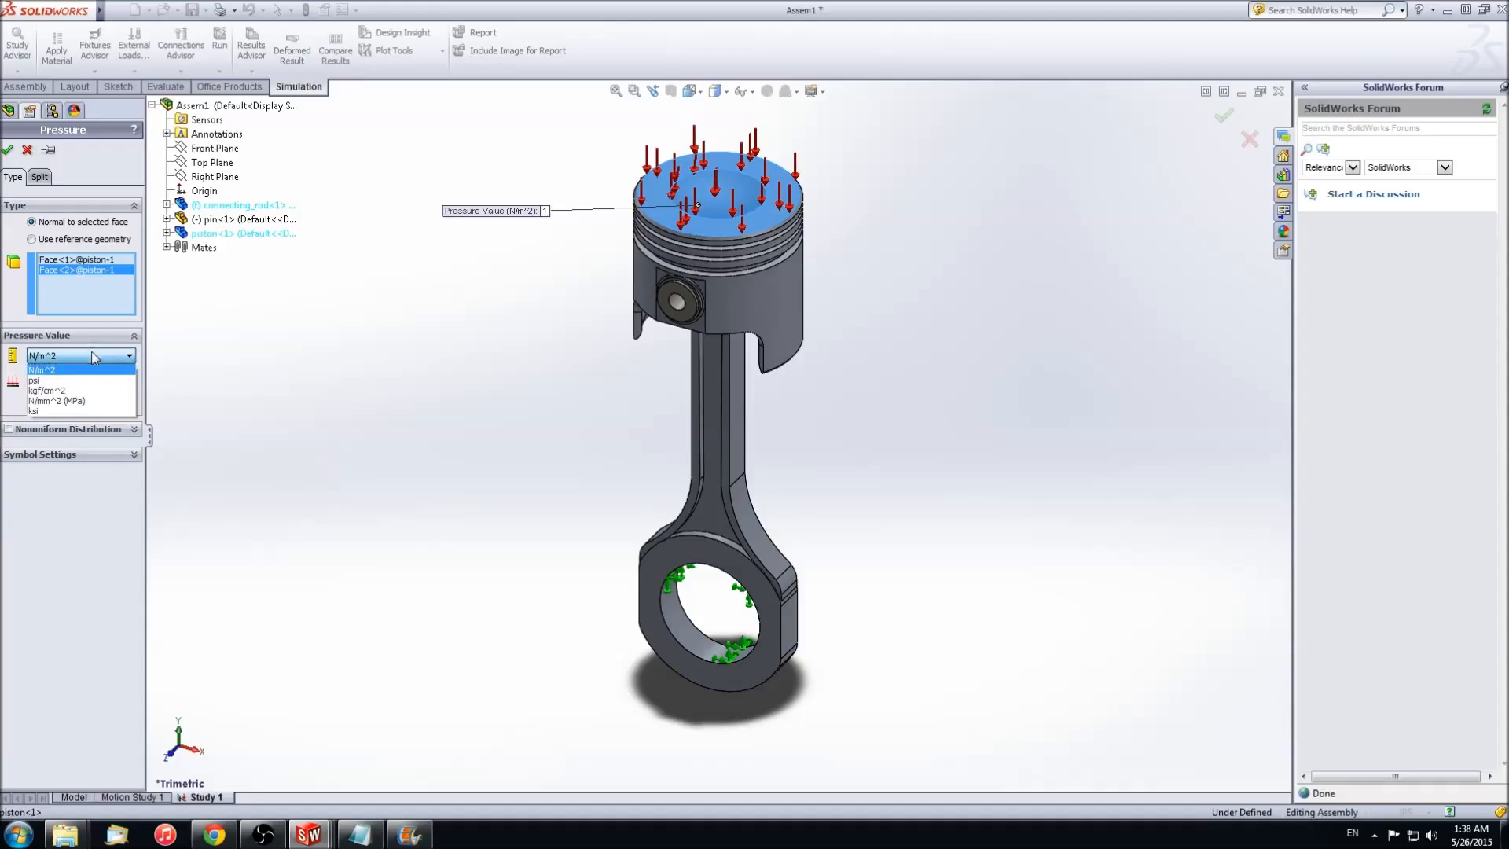
left_click(89, 380)
double_click(47, 379)
type("120")
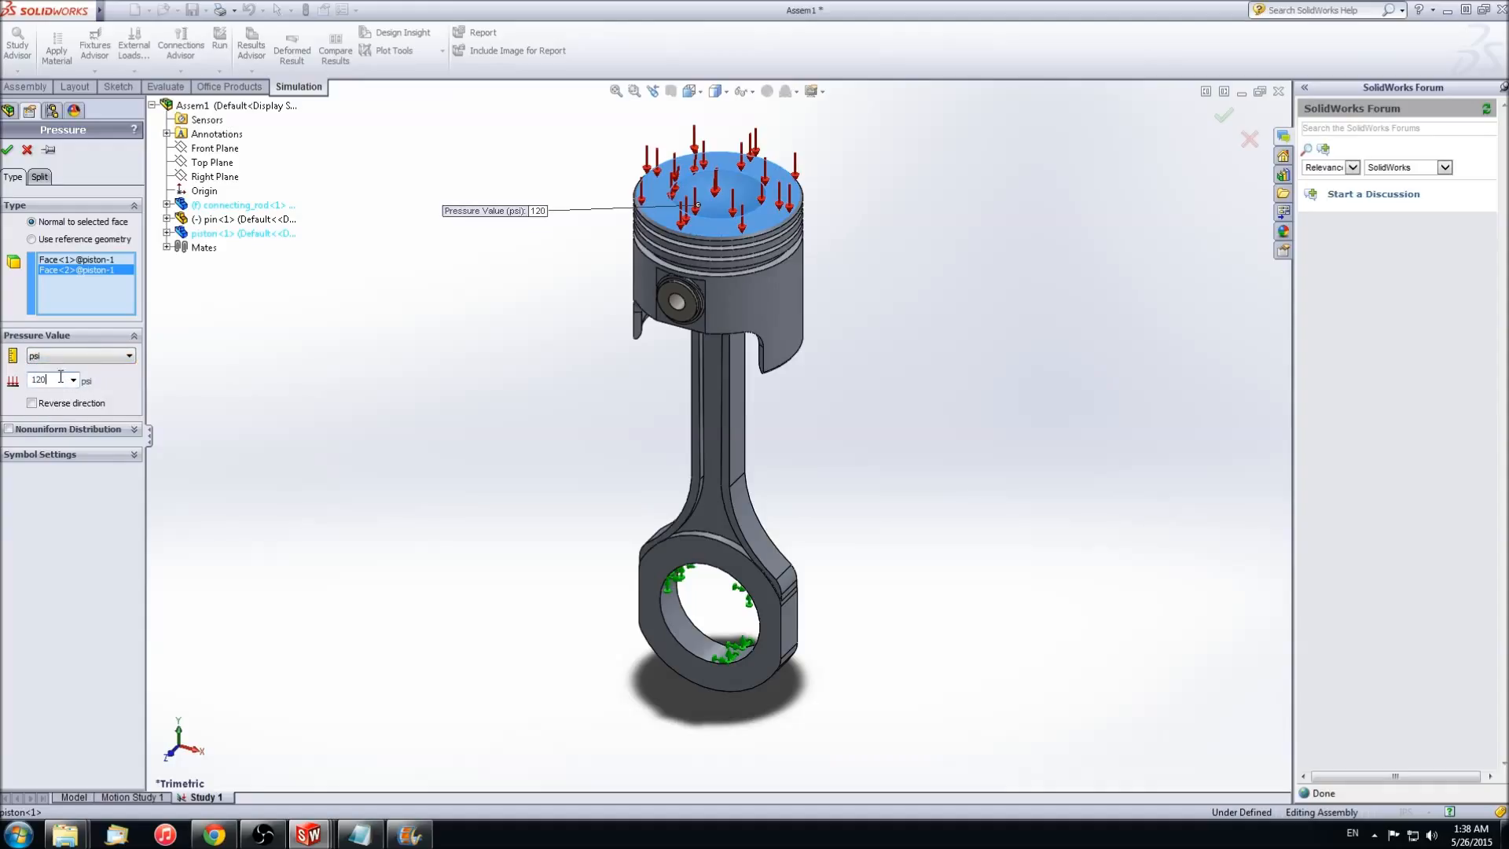
left_click(8, 150)
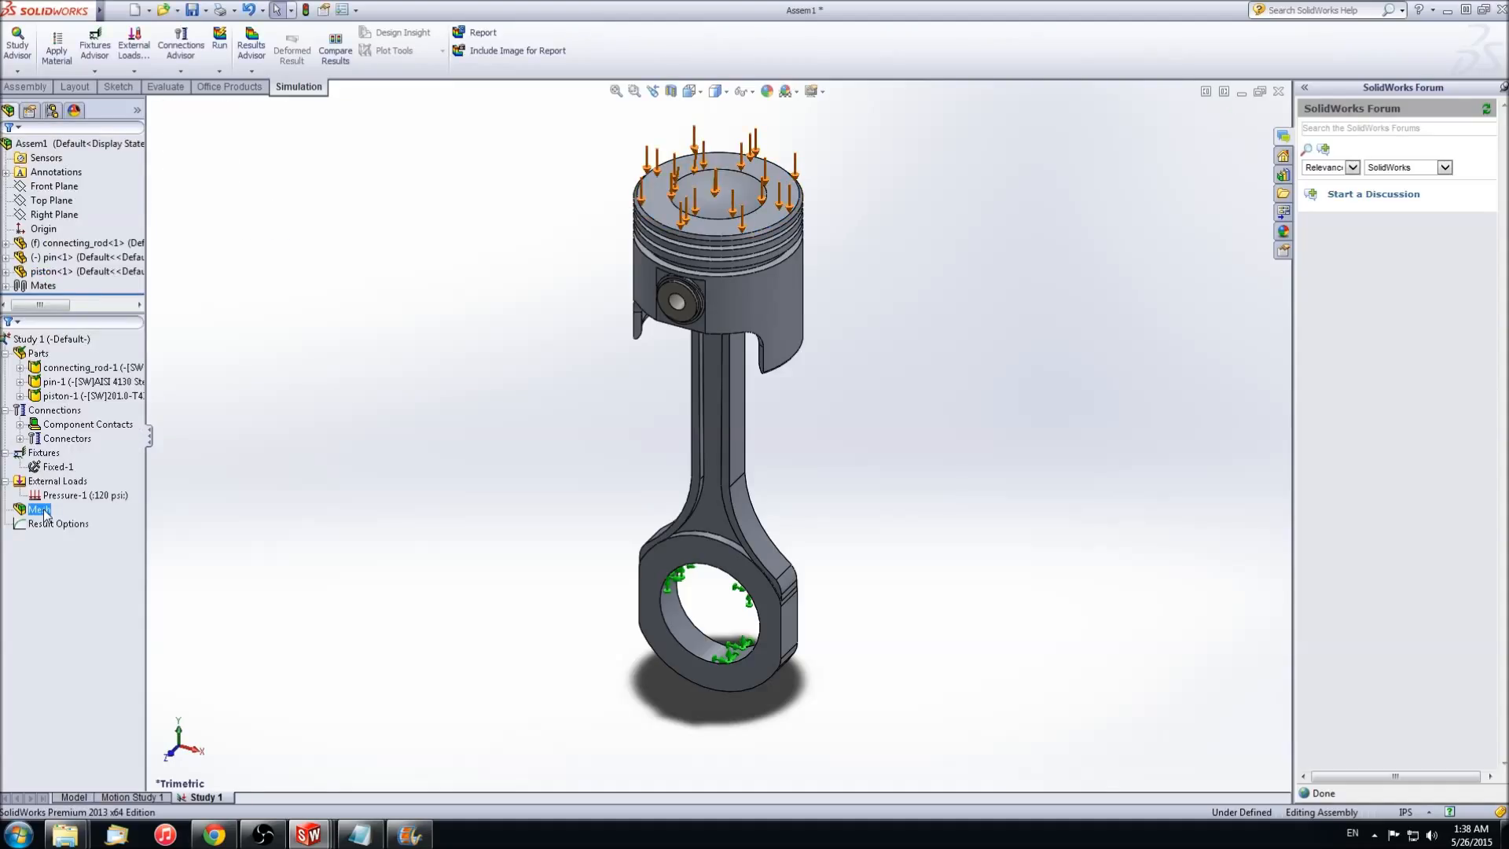
Mesh the assembly with the default mesh density and run Study 1
right_click(45, 514)
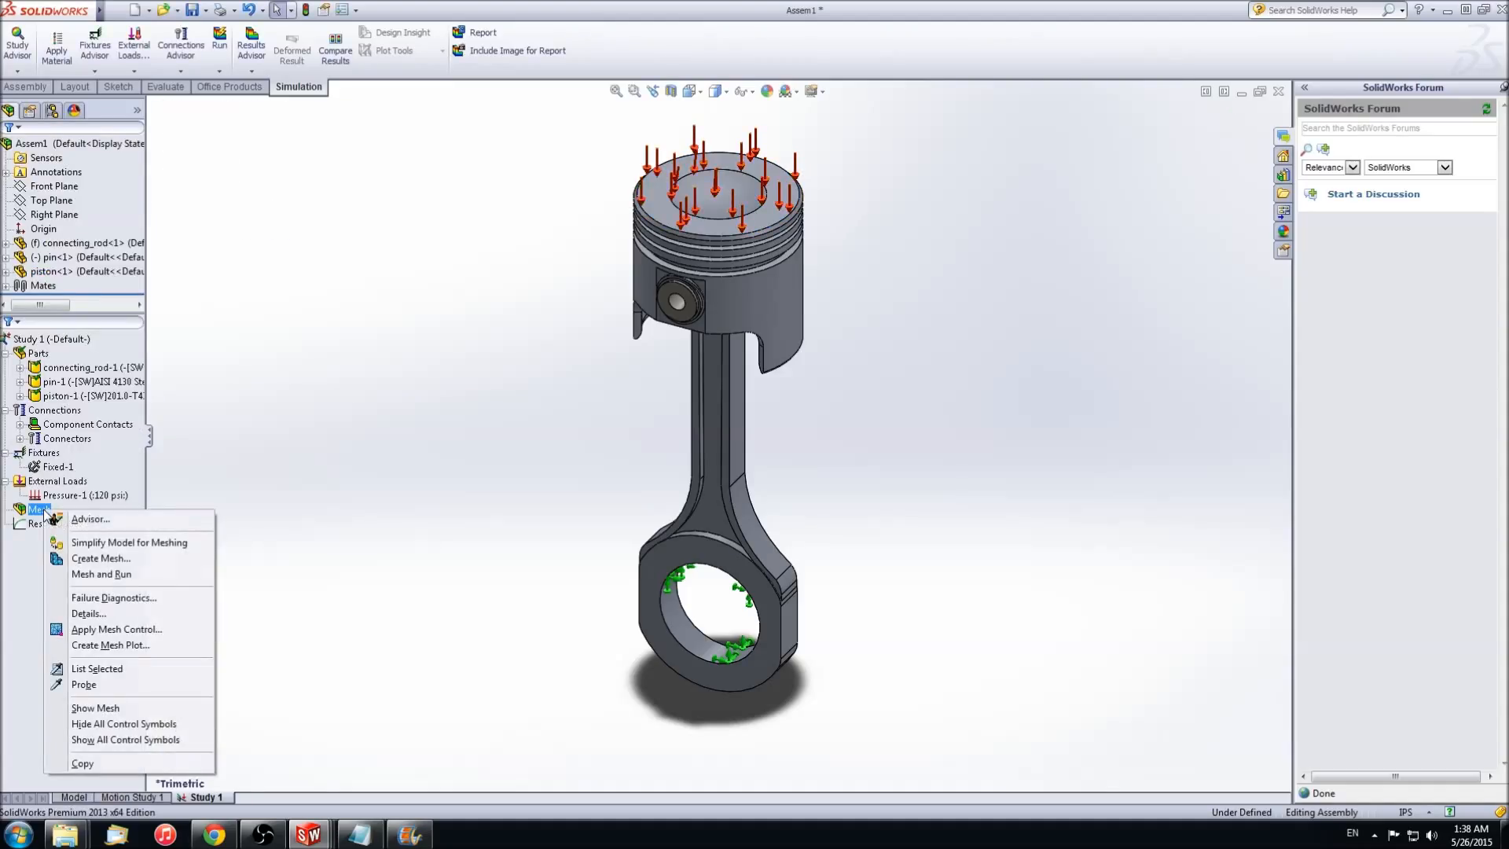
left_click(83, 554)
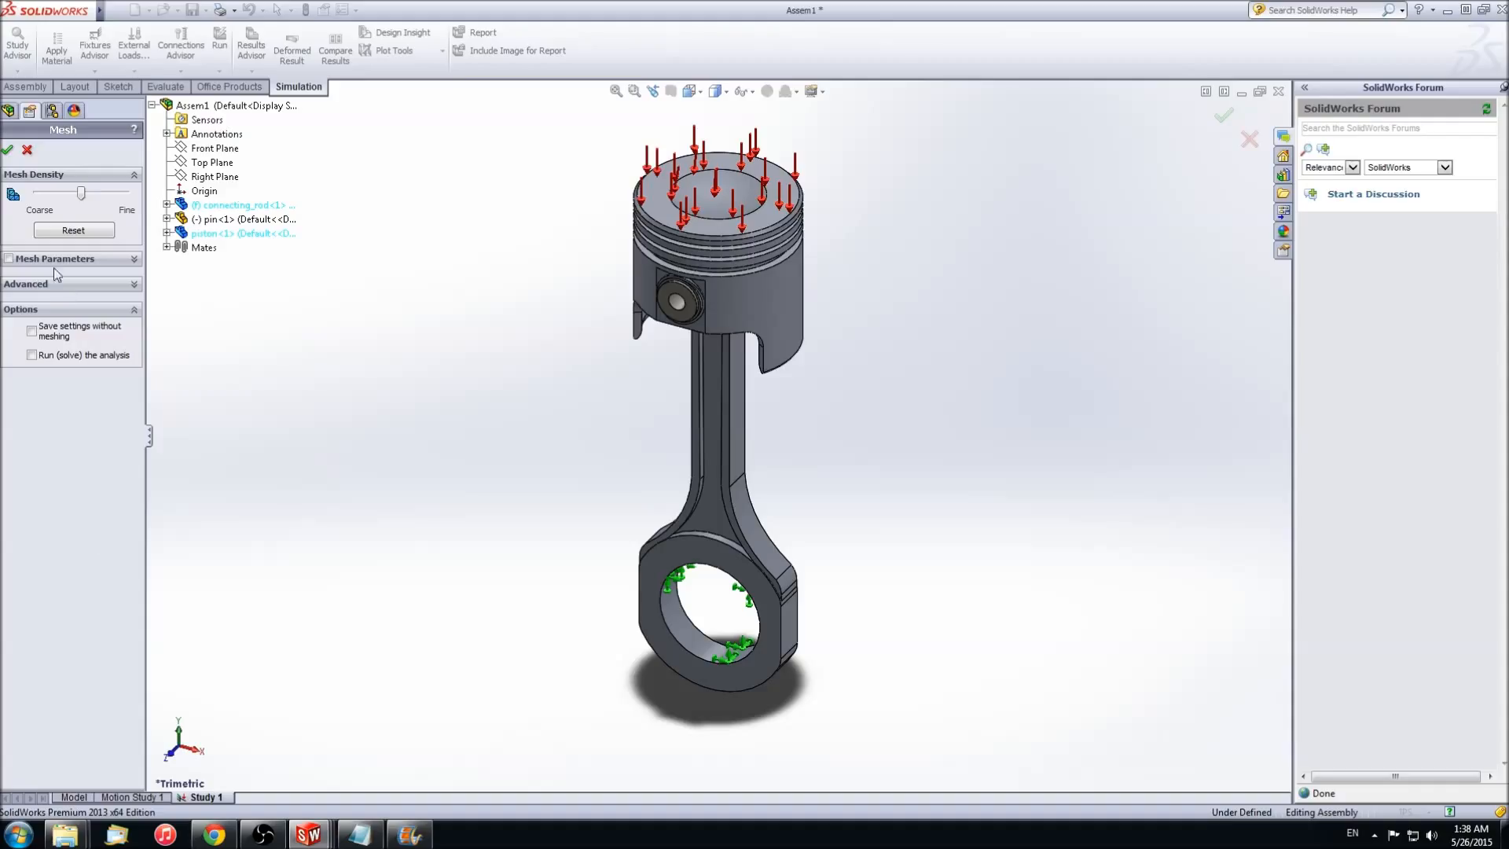
left_click(5, 148)
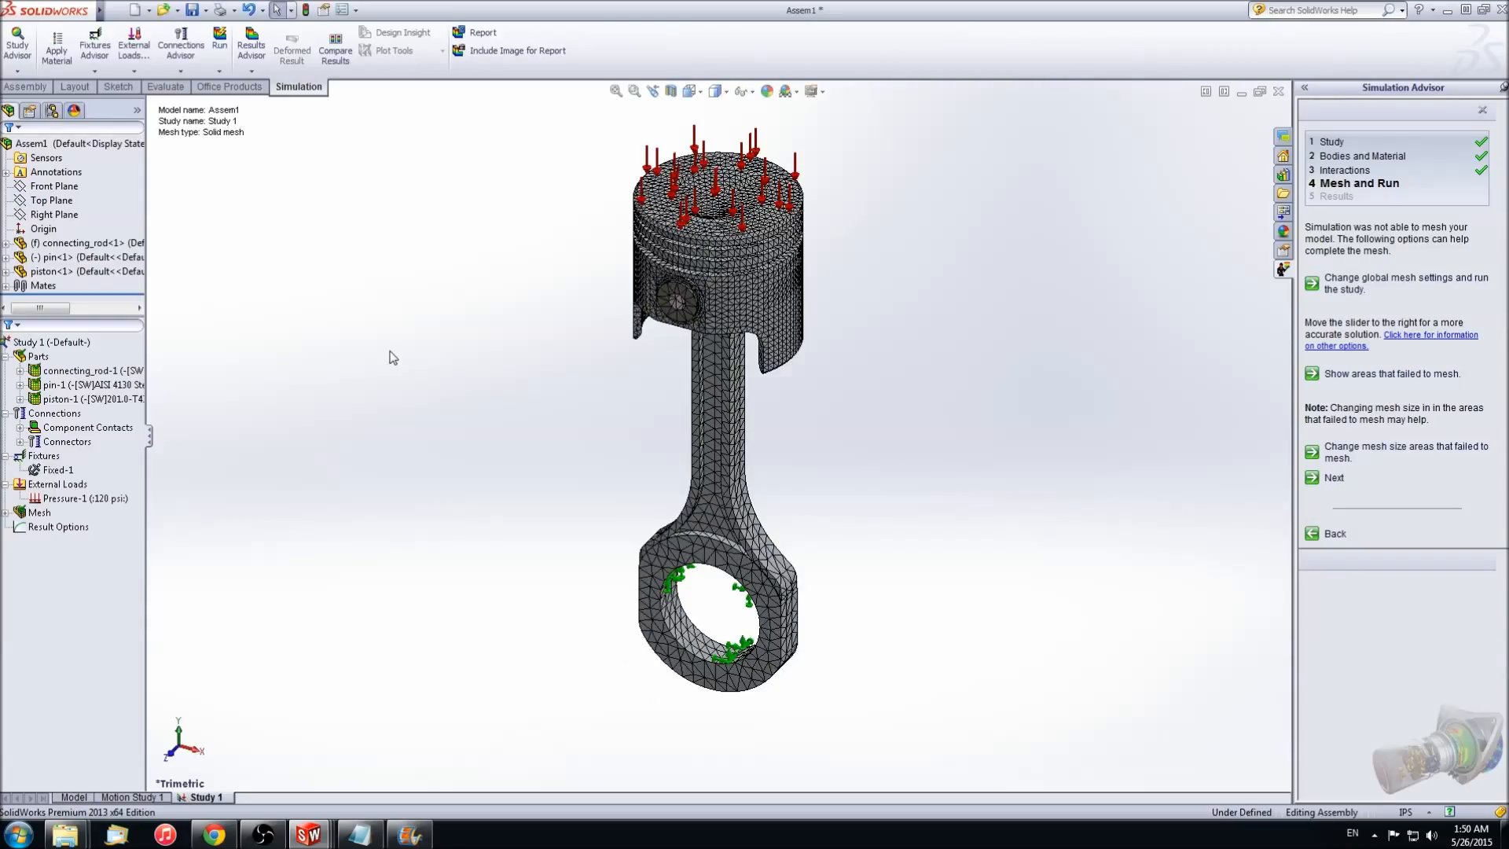
right_click(87, 343)
left_click(104, 351)
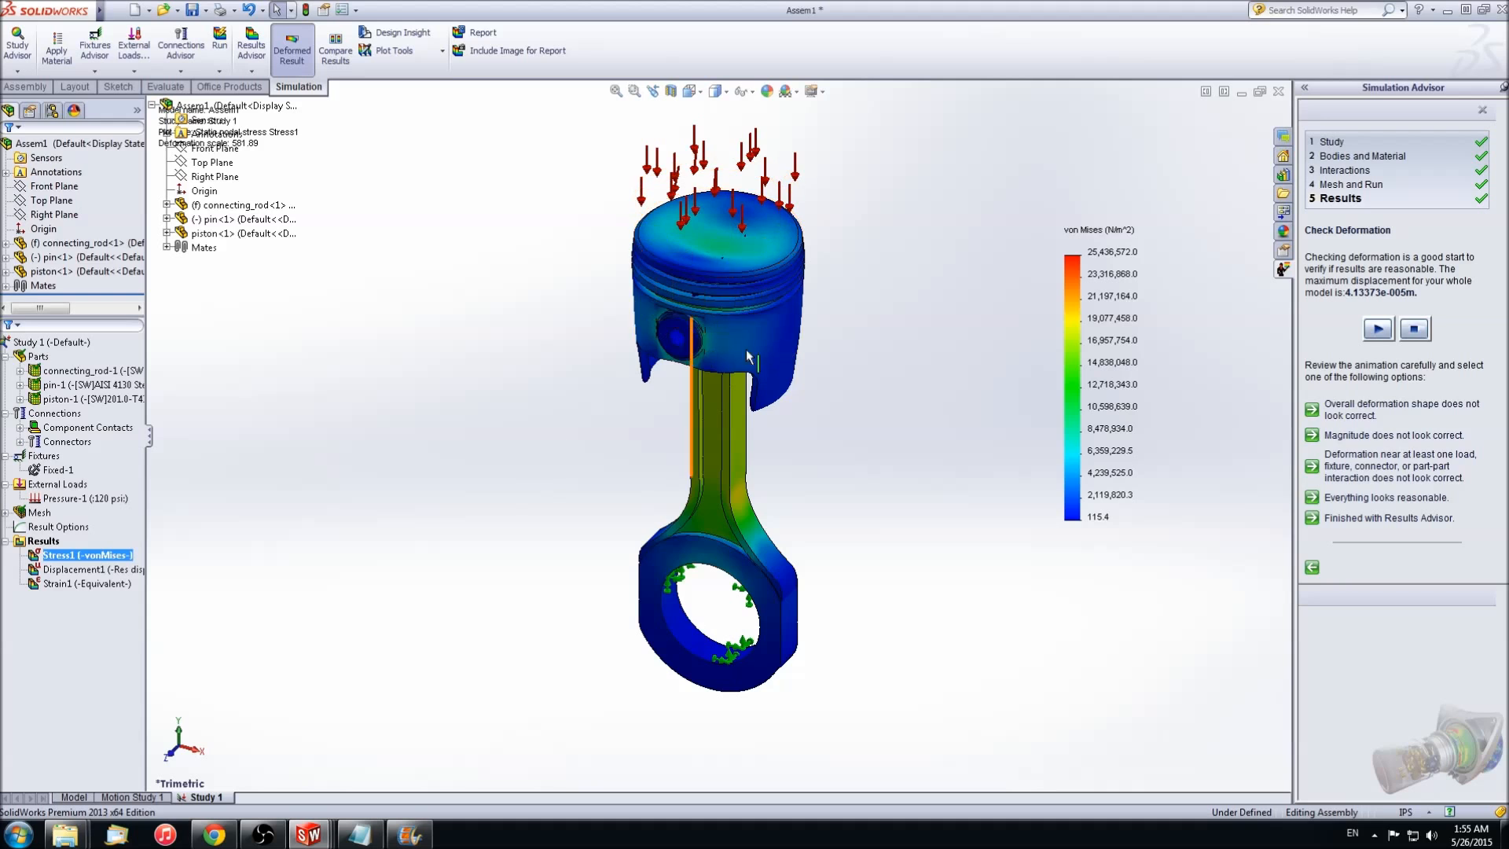
Examine the von Mises stress, displacement and equivalent strain plots, viewing the deformed assembly from several angles
middle_click_drag(834, 330, 846, 138)
middle_click_drag(468, 376, 809, 226)
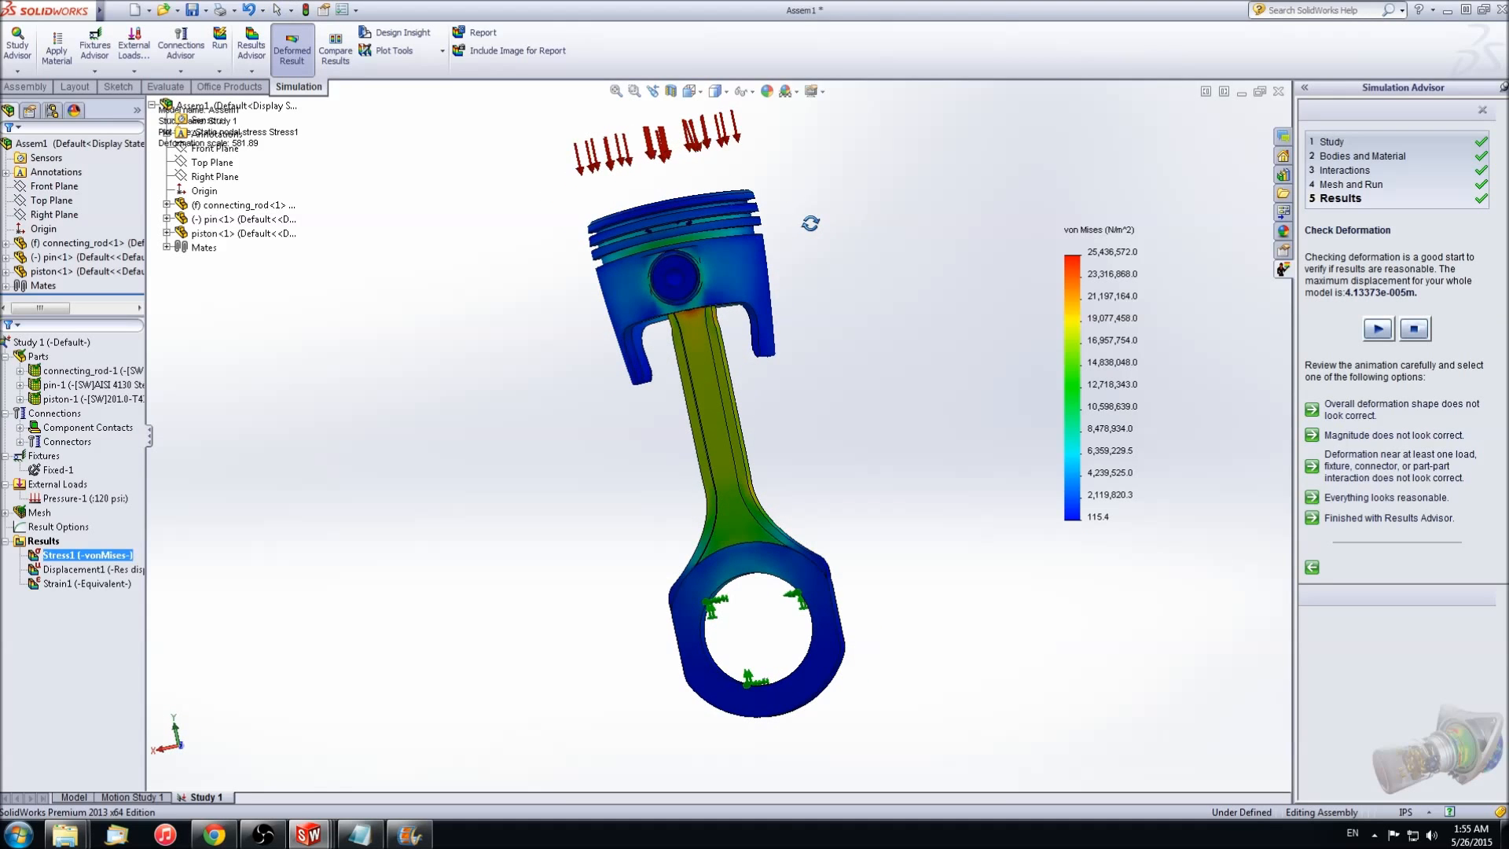
double_click(76, 569)
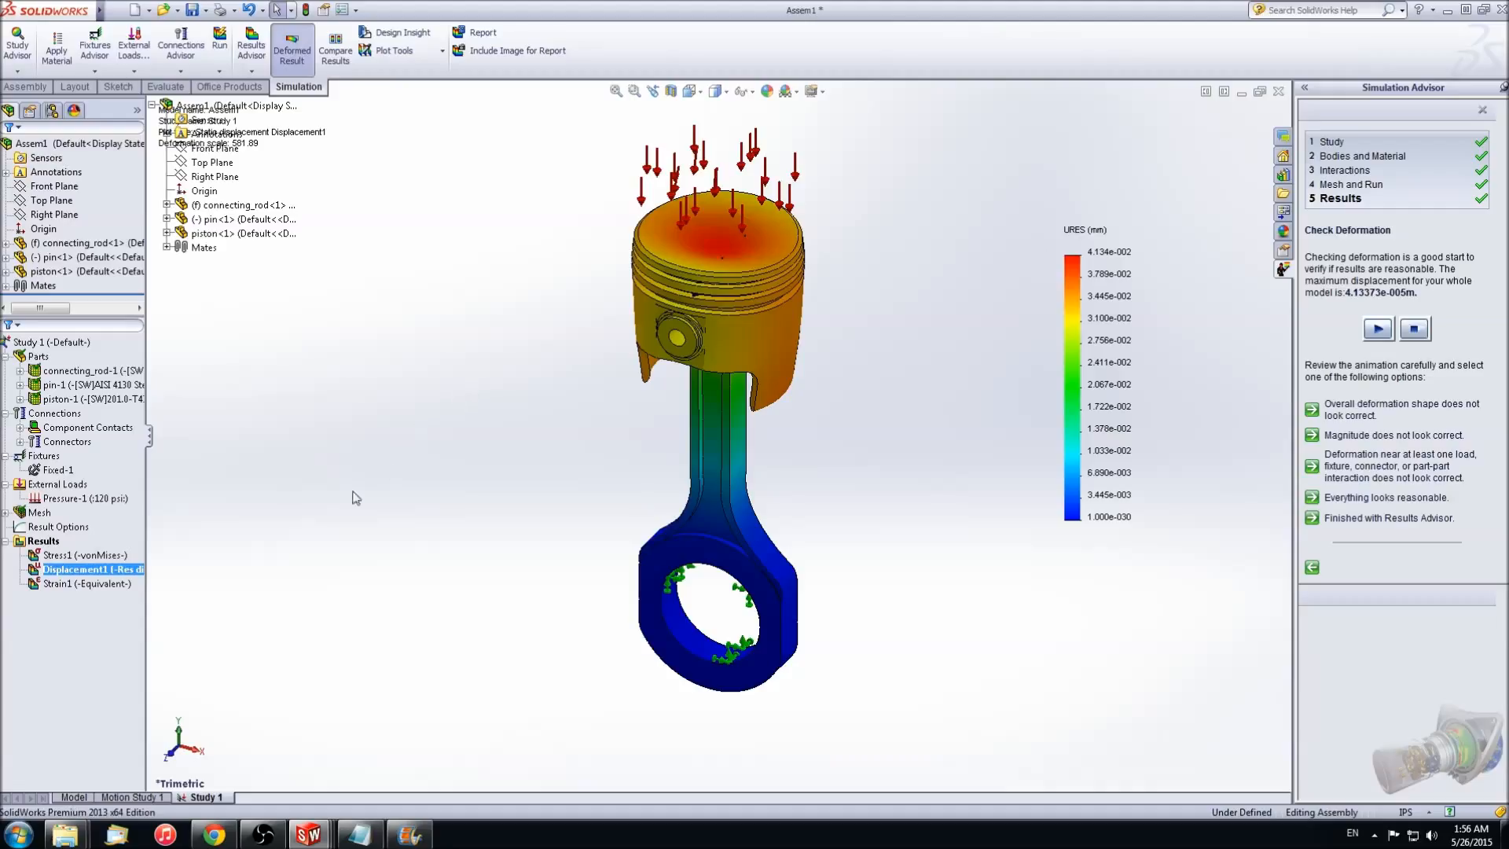
left_click(123, 584)
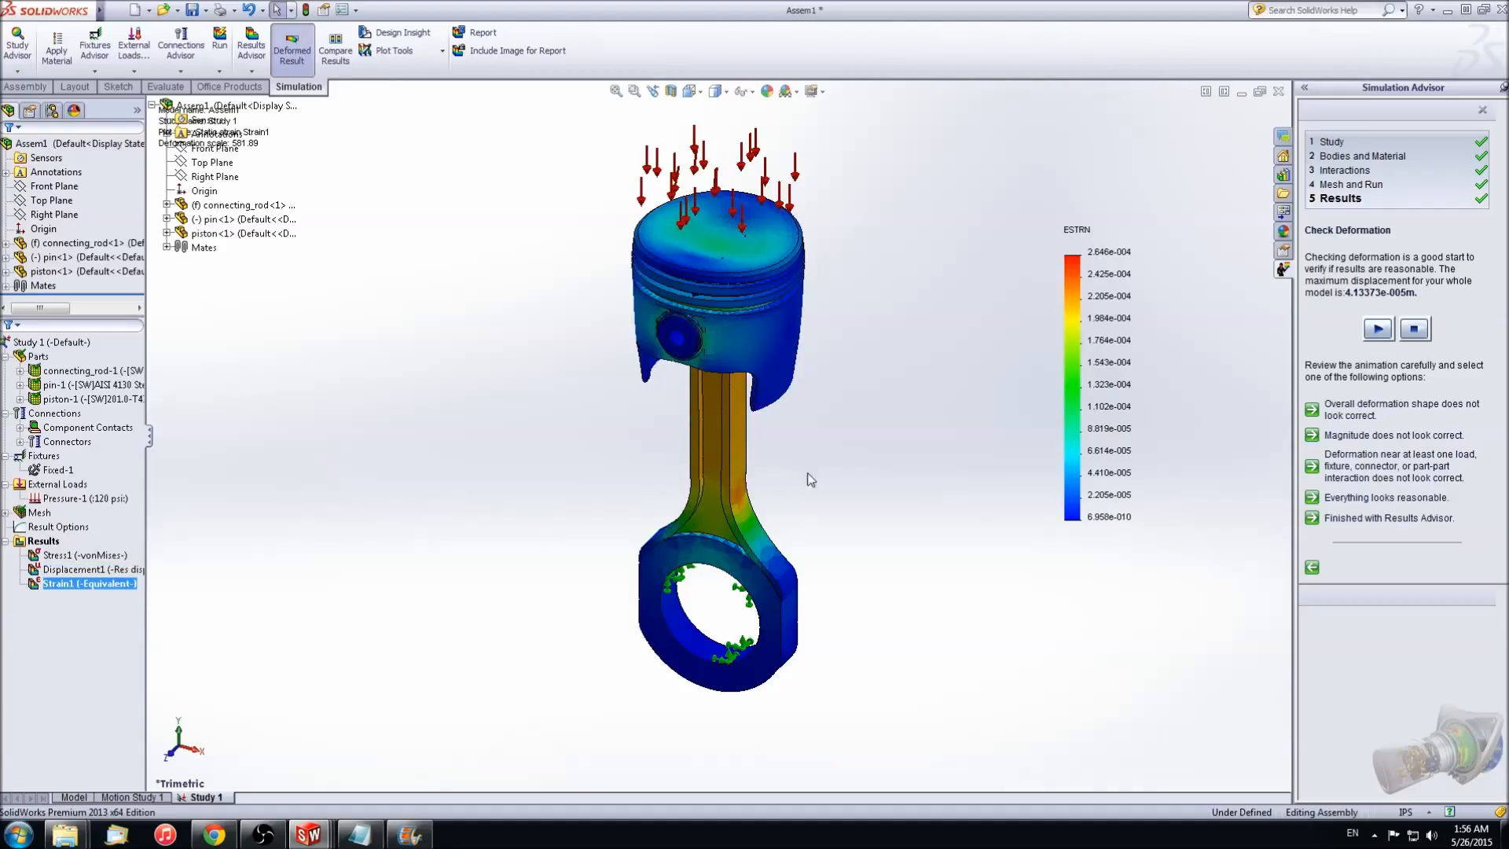
middle_click_drag(812, 456, 800, 266)
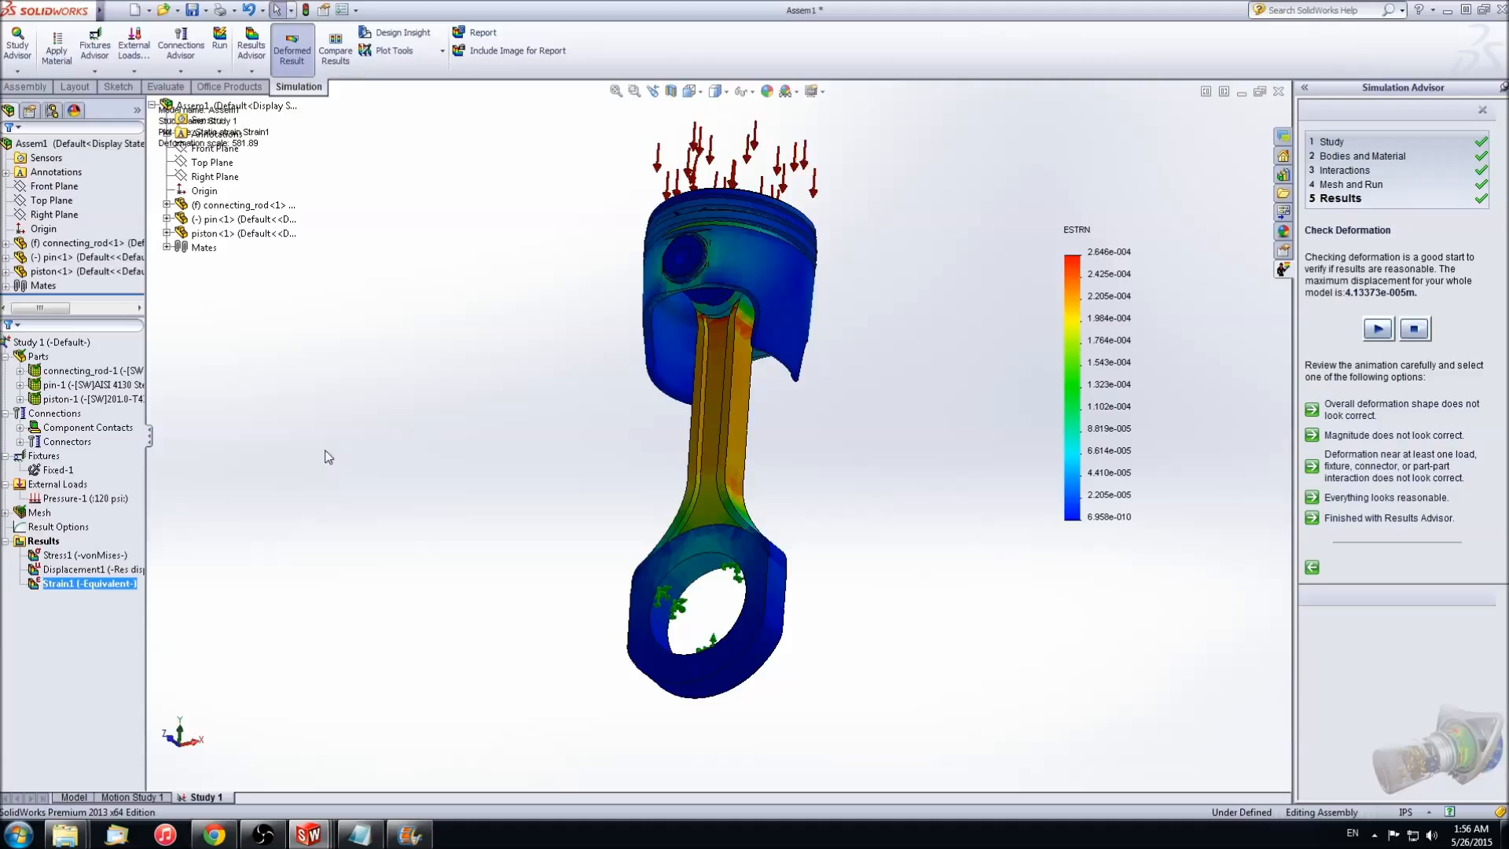
Create a factor of safety plot for all bodies with the Automatic criterion and limit its chart range to 10–20
left_click(52, 542)
right_click(55, 542)
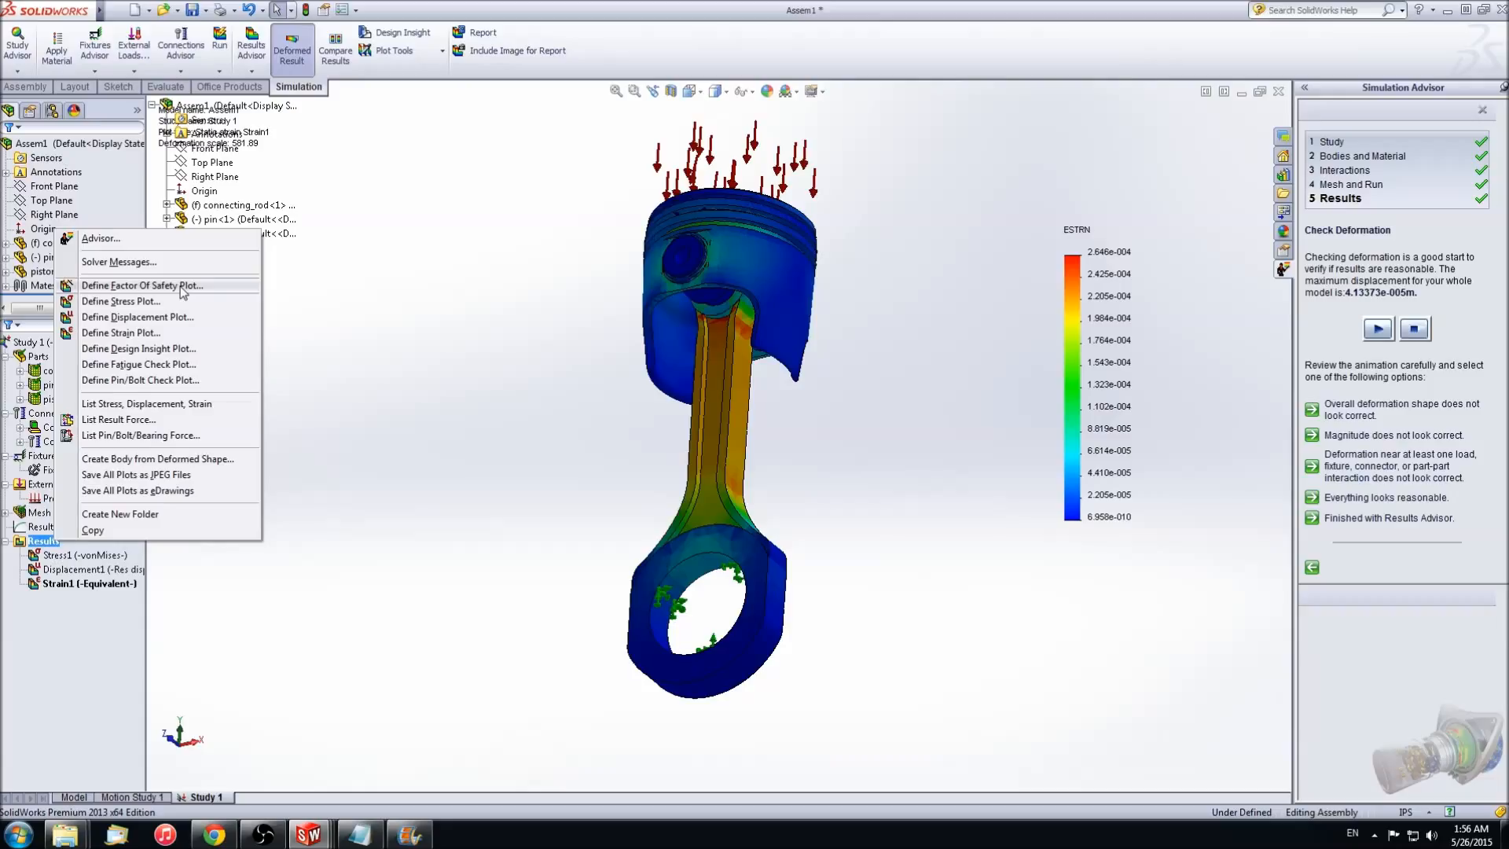
left_click(180, 286)
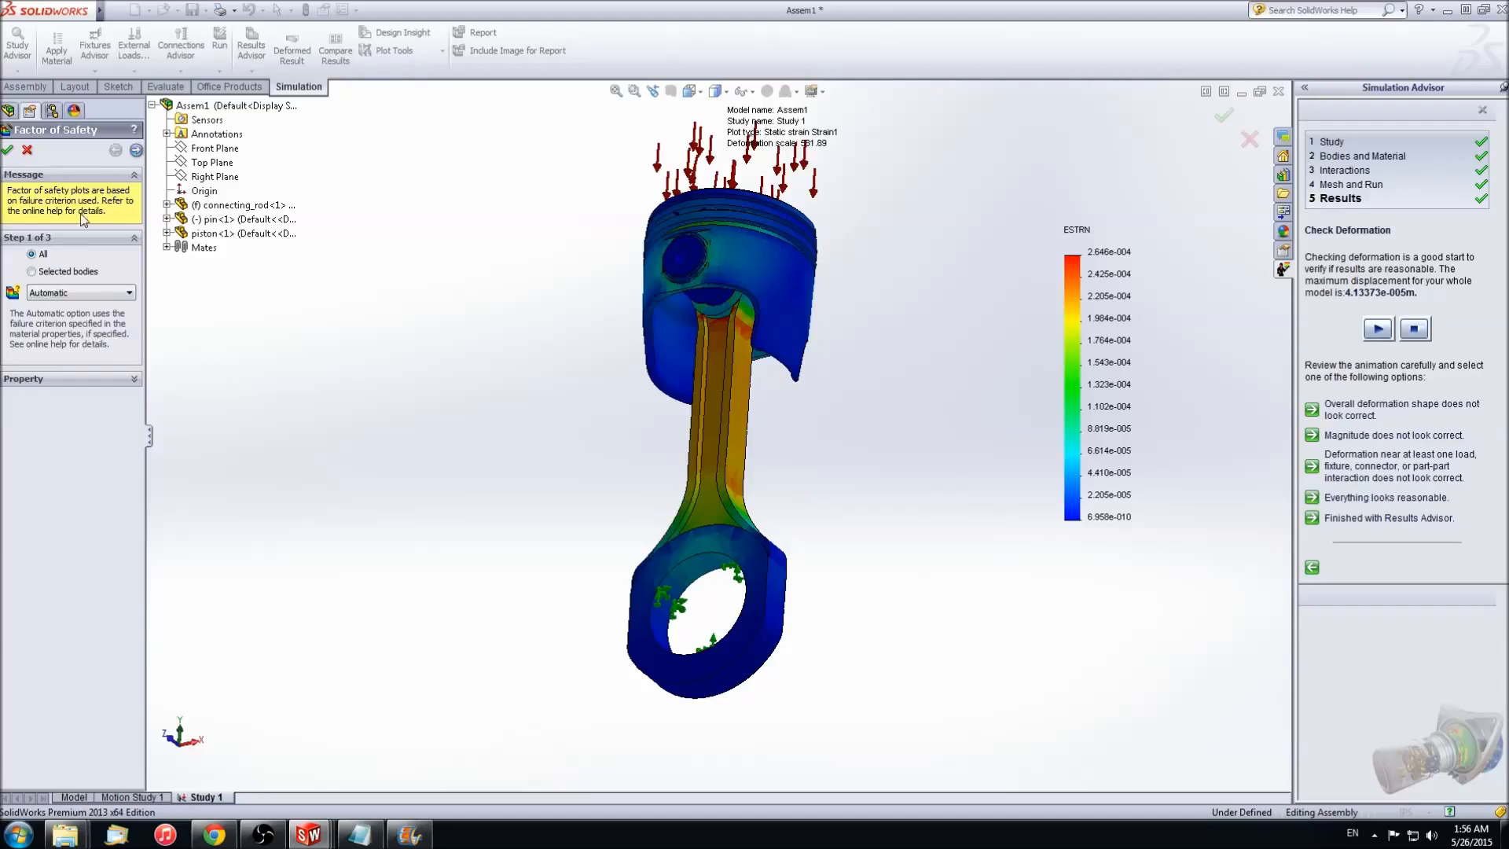
left_click(137, 150)
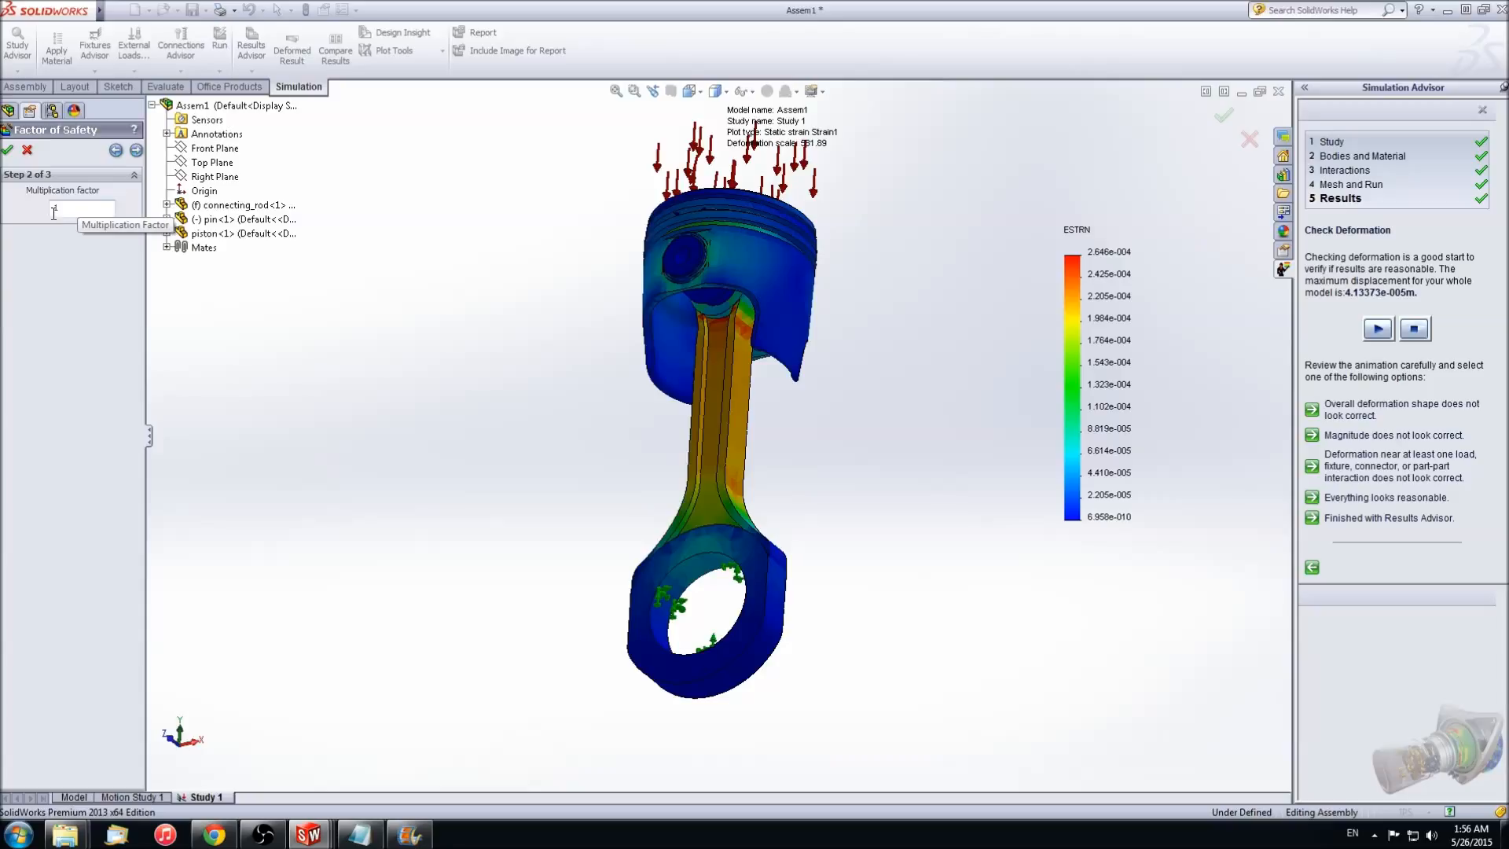
left_click(137, 151)
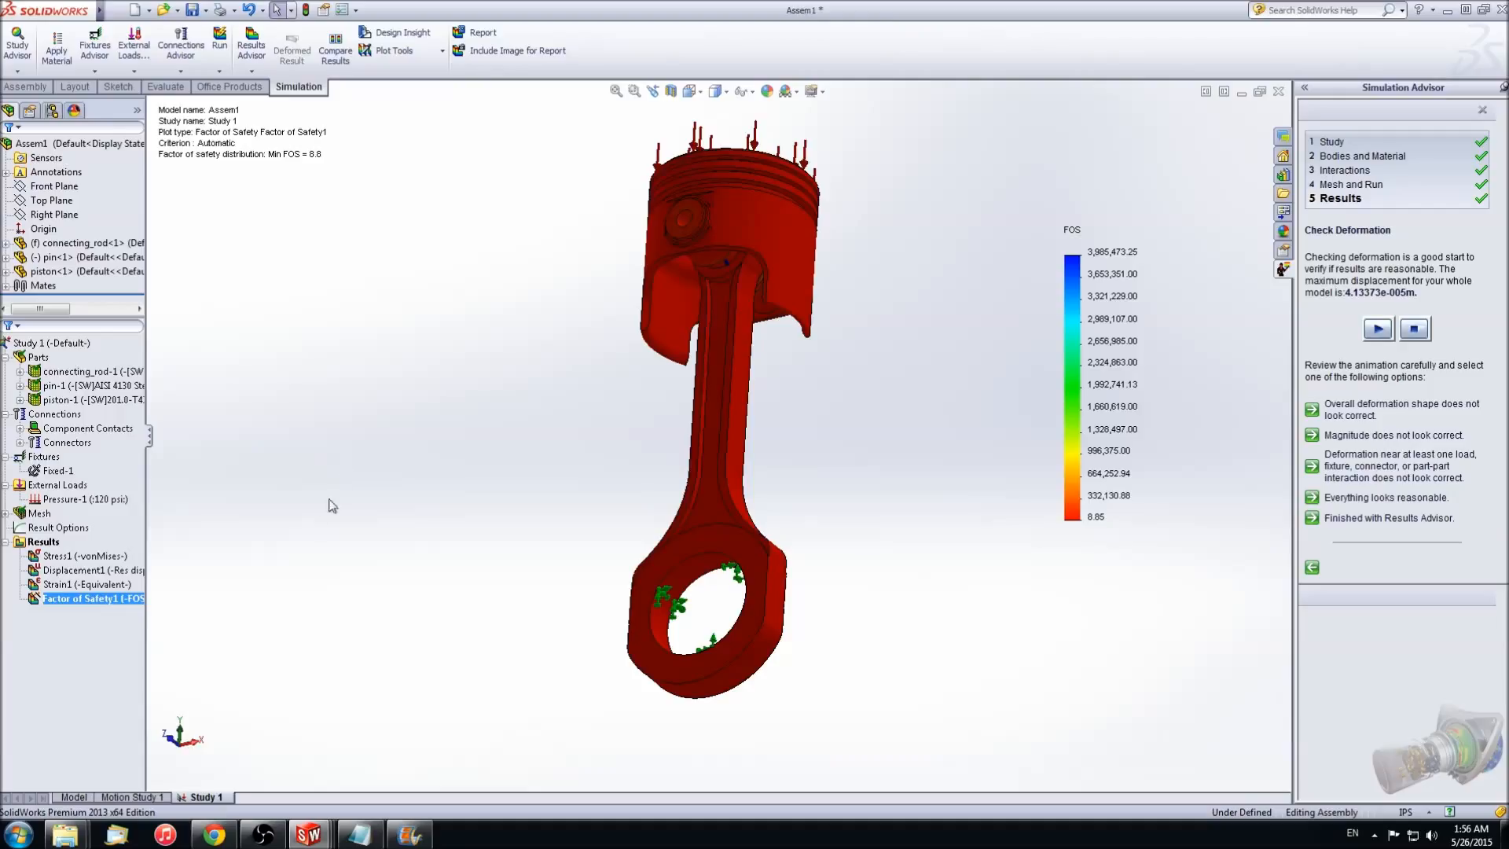
right_click(118, 599)
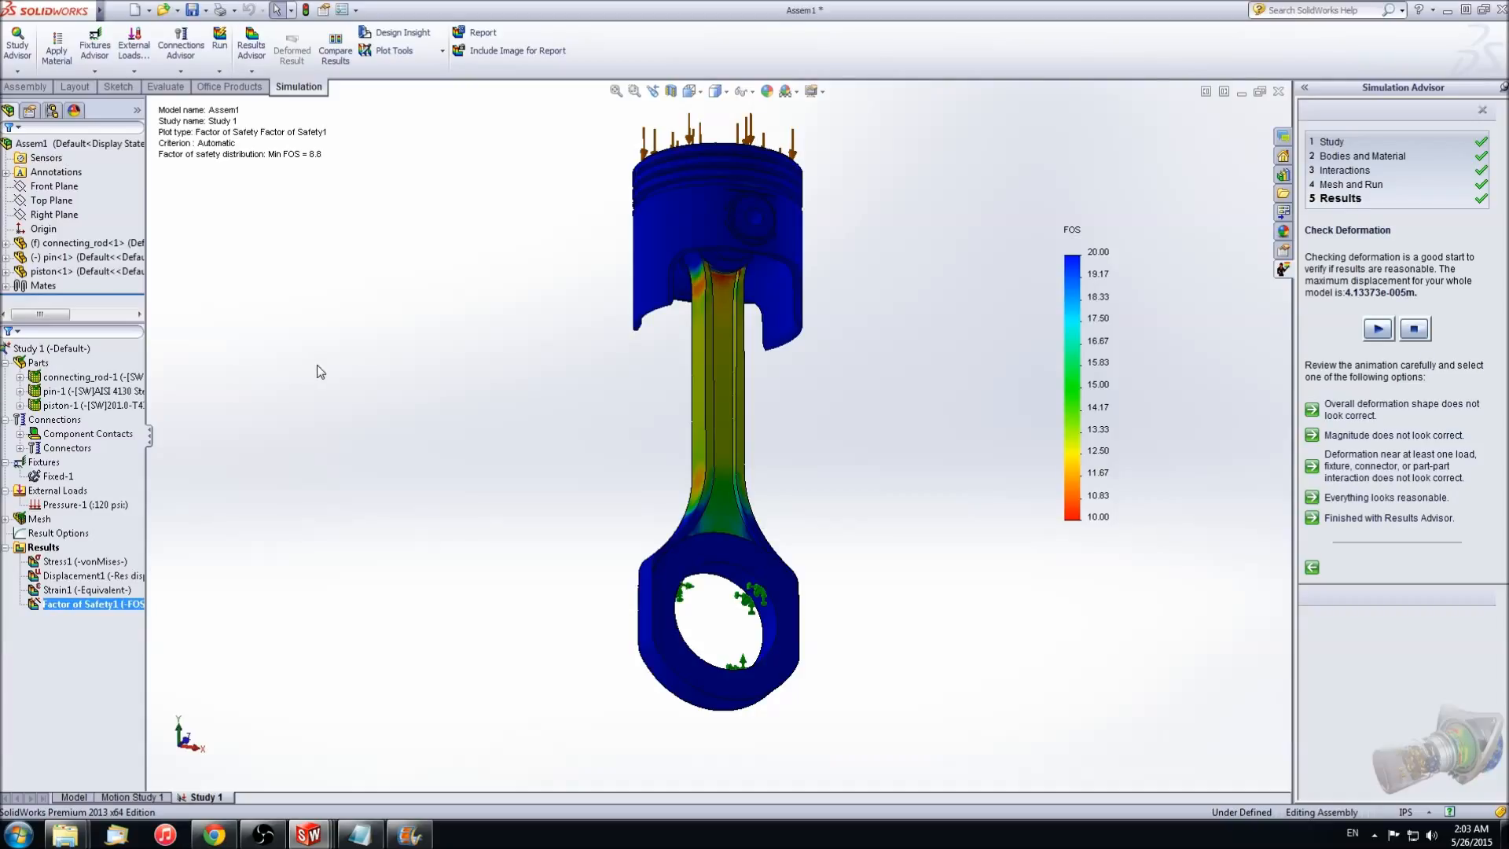
Apply Iso Clipping to the factor of safety plot with an iso value of 15, plotting on the iso surface only
right_click(96, 603)
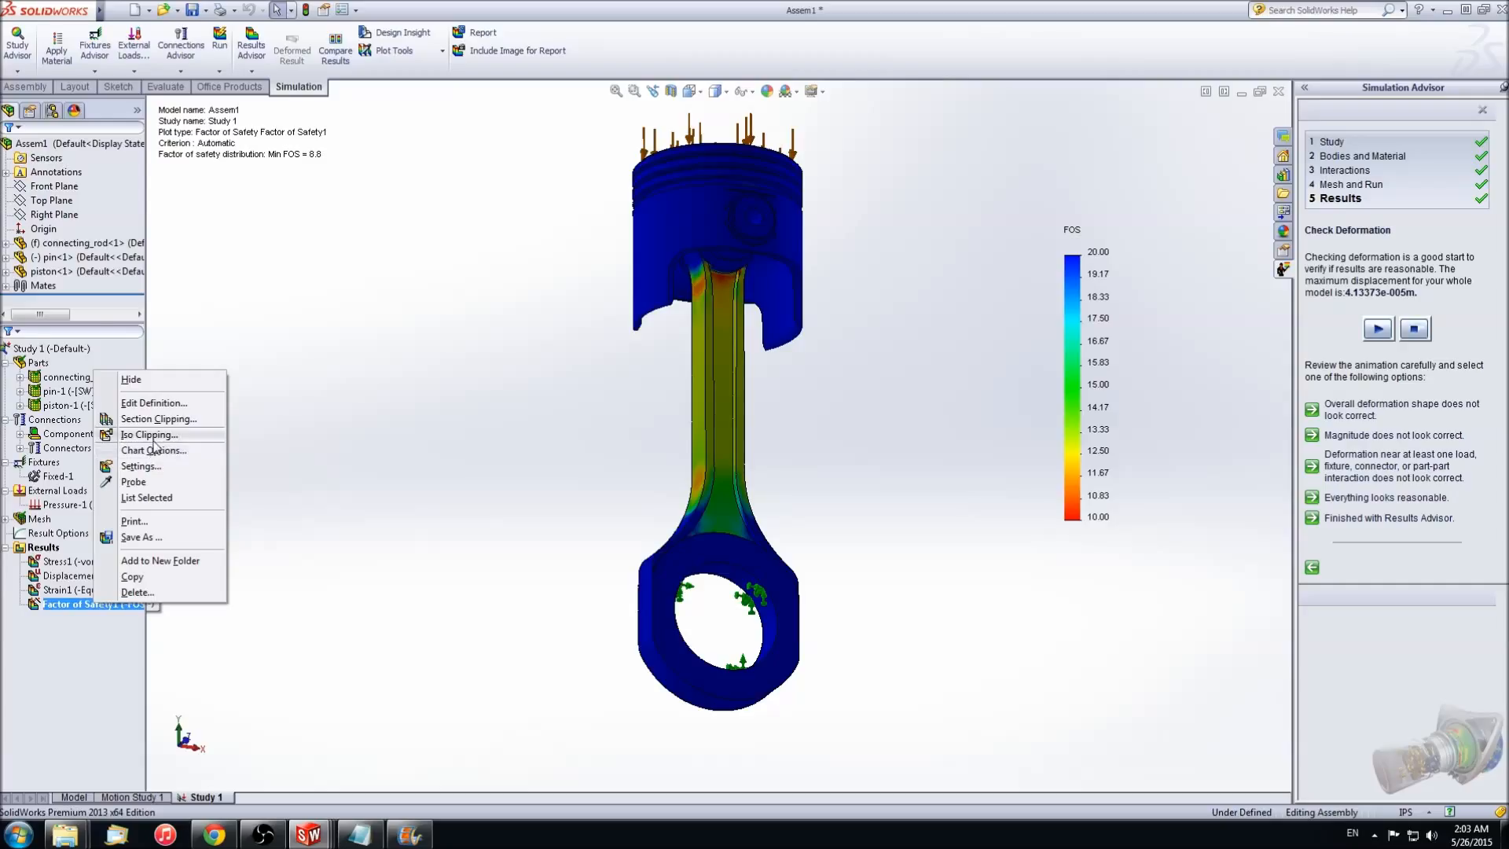
left_click(151, 437)
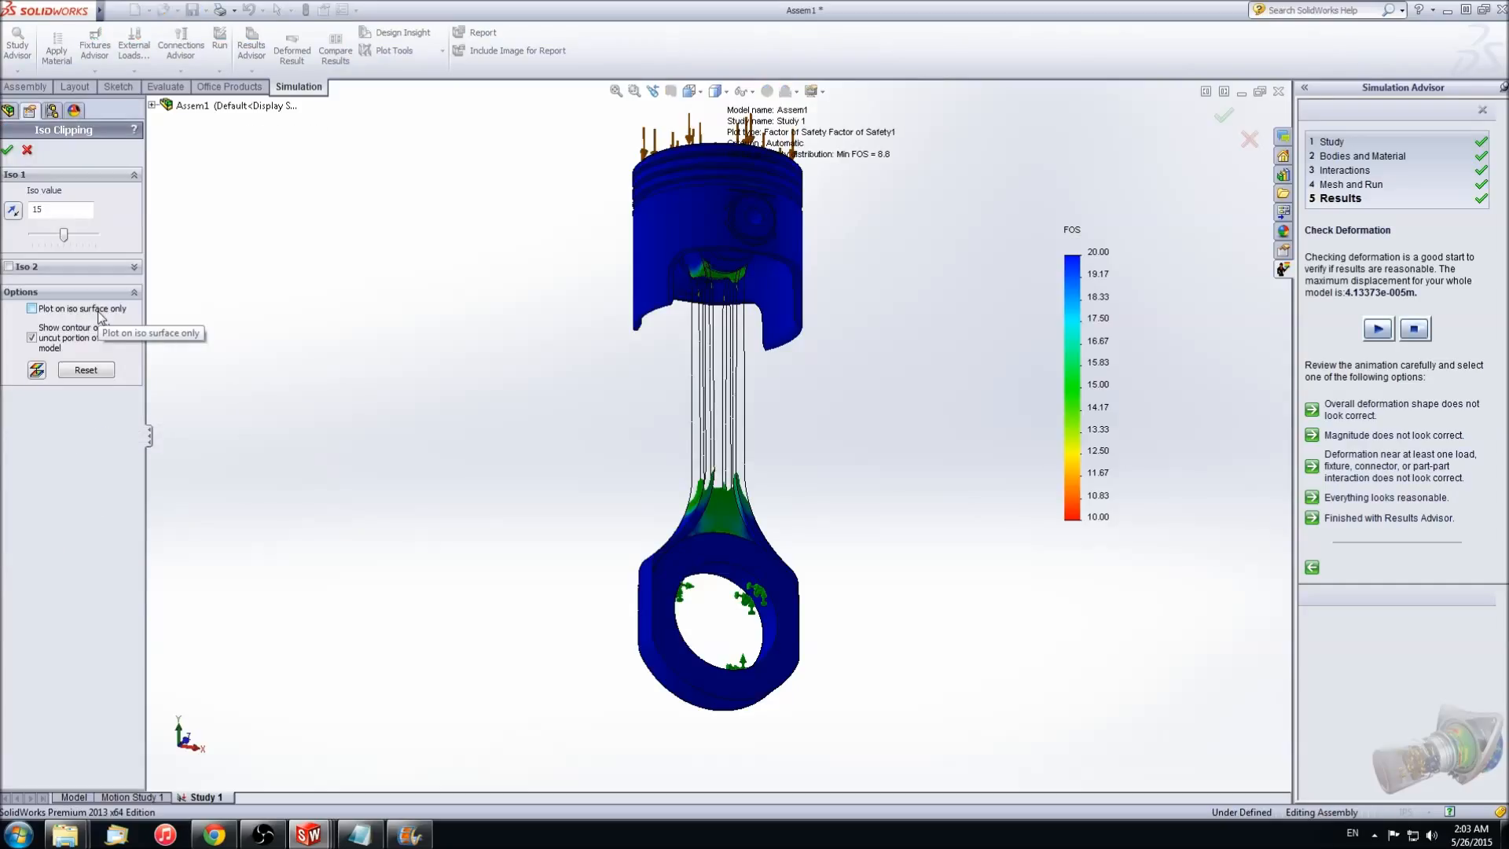
left_click(31, 309)
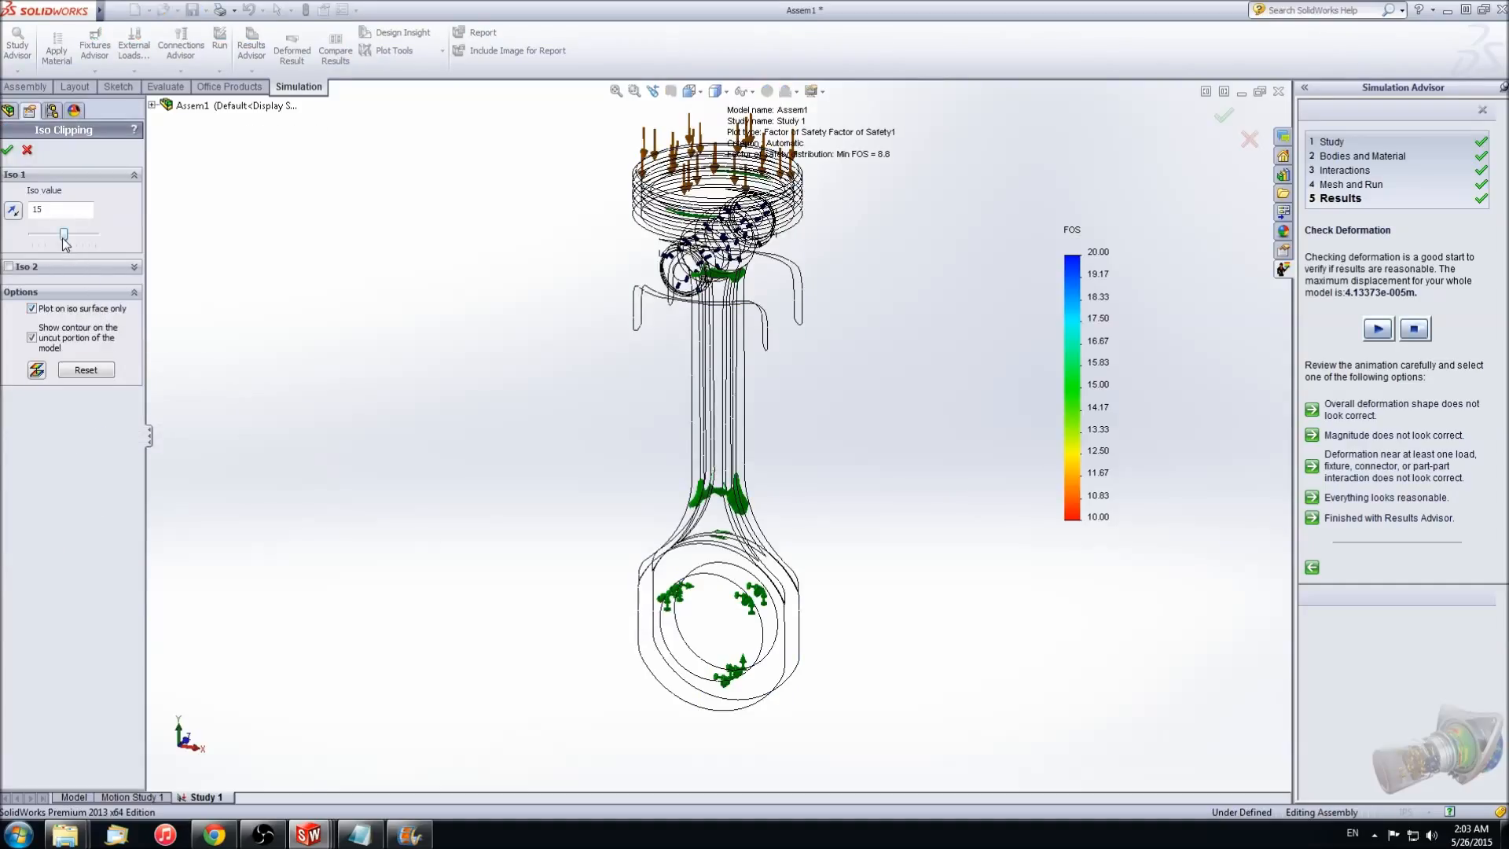
Vary the iso value between 10 and 20, set it to 10.5, and inspect the clipped surfaces around the pin joint
left_click_drag(64, 235, 24, 238)
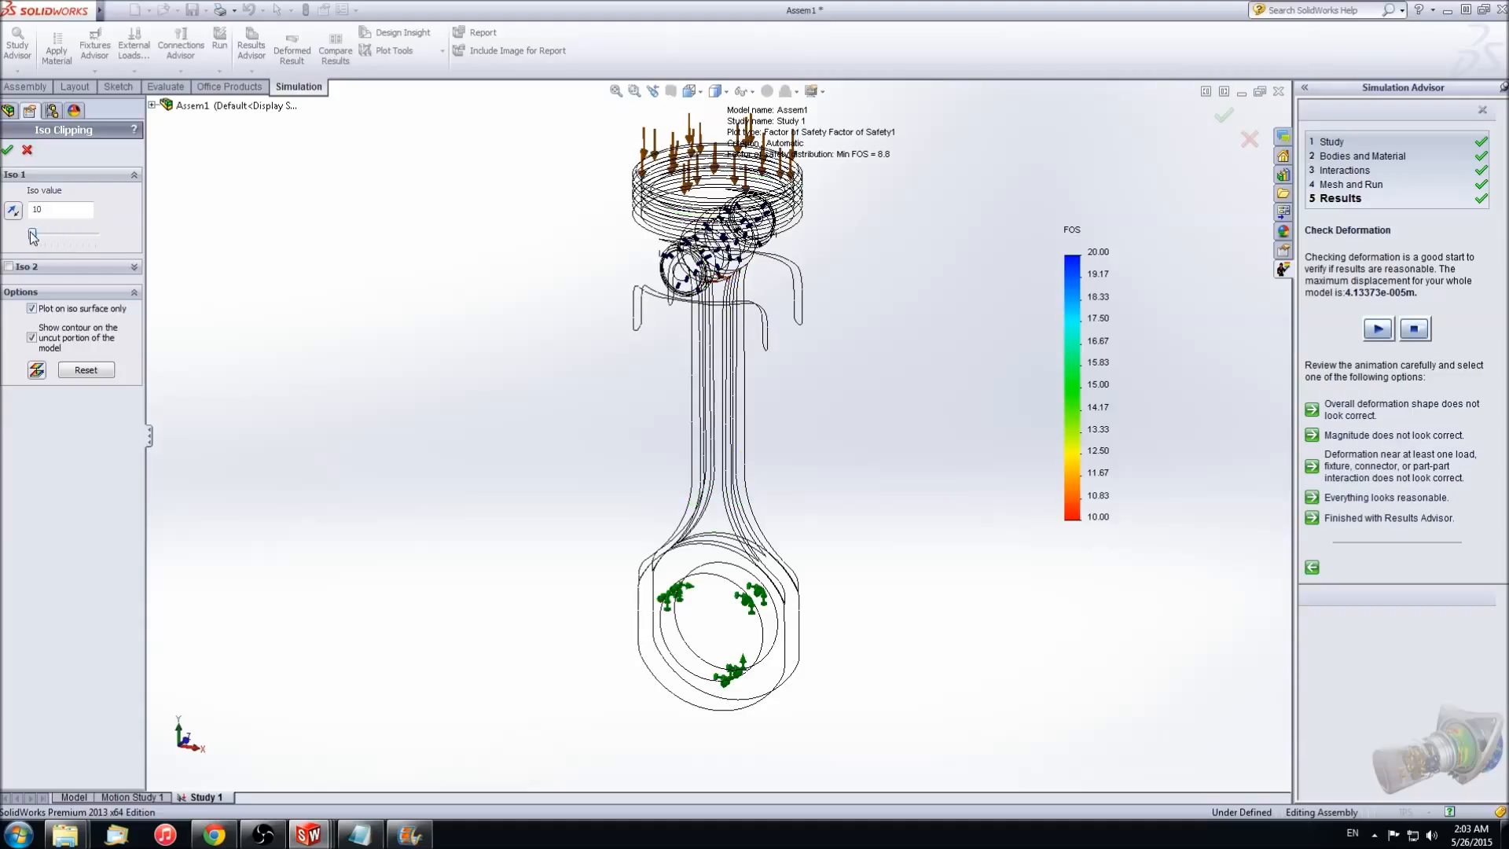
left_click_drag(38, 233, 112, 250)
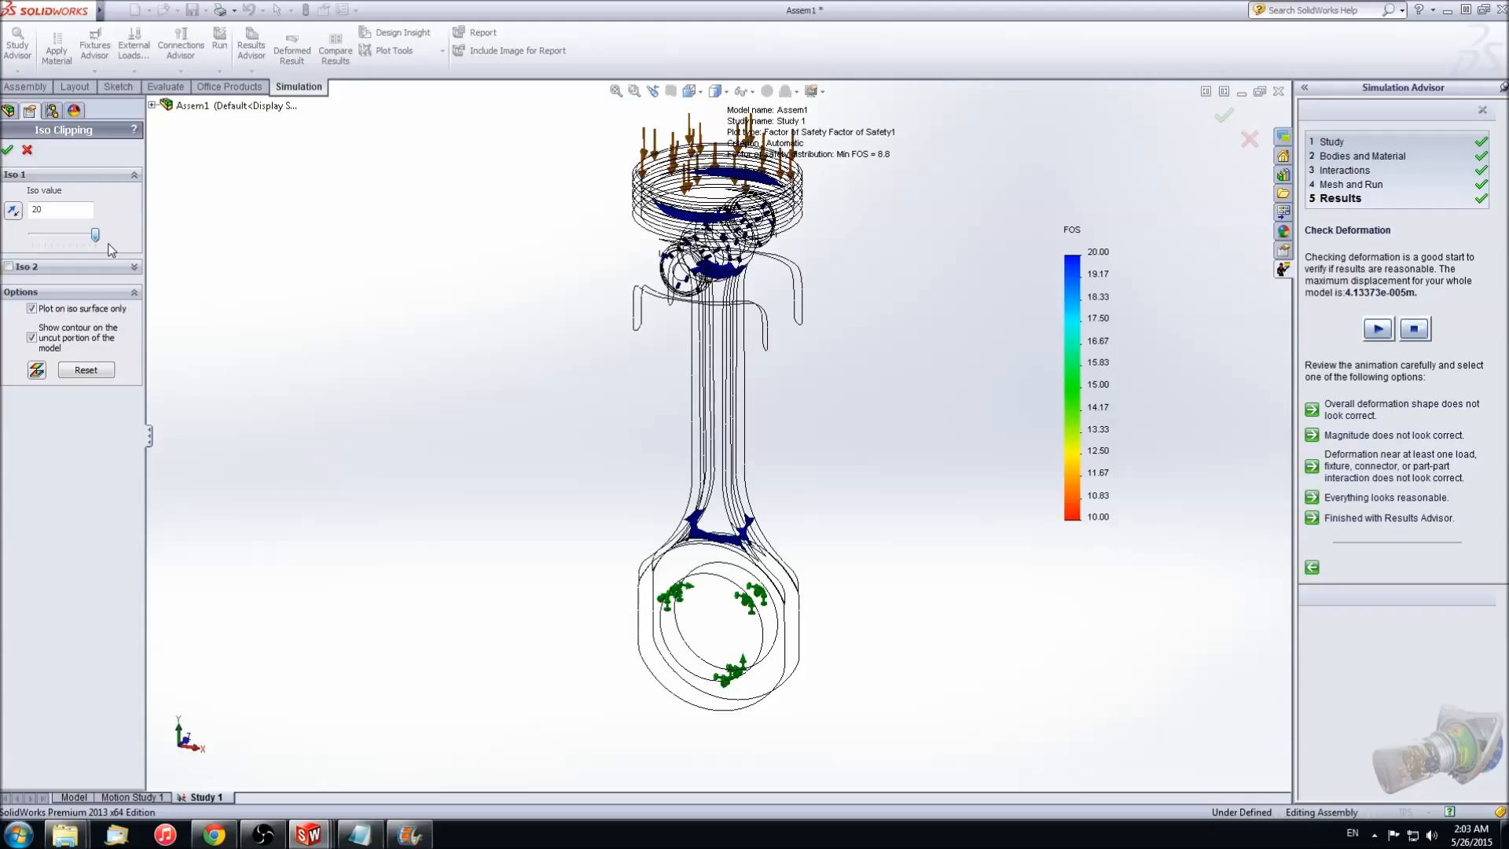
left_click_drag(108, 250, 36, 251)
middle_click_drag(623, 318, 559, 249)
scroll(801, 298, "down", 11)
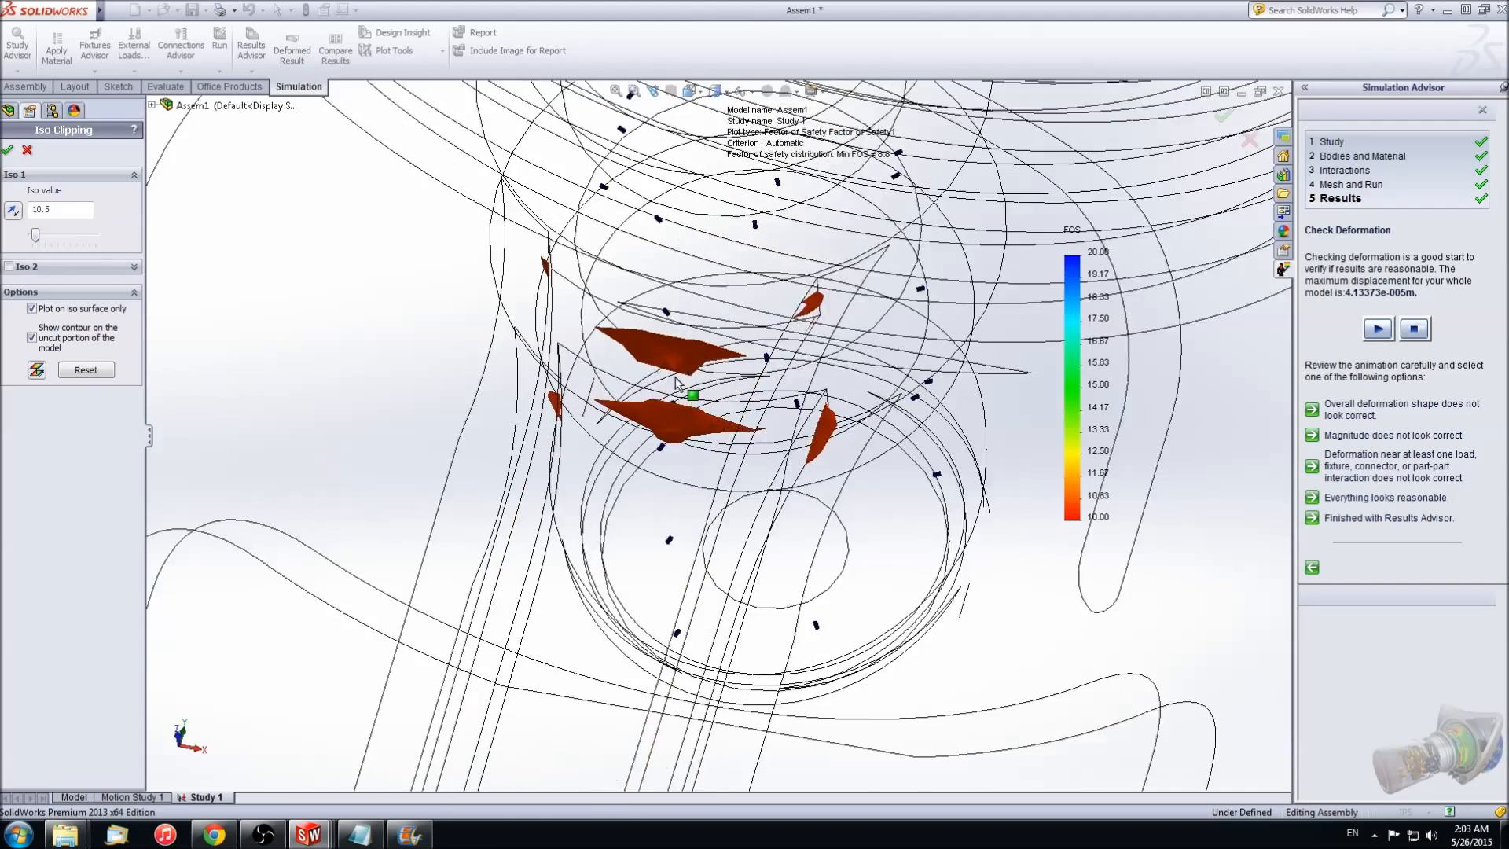
Inspect the clipped factor of safety surfaces at the pin joint from another angle, and leave Iso Clipping without applying it
middle_click_drag(691, 384, 606, 471)
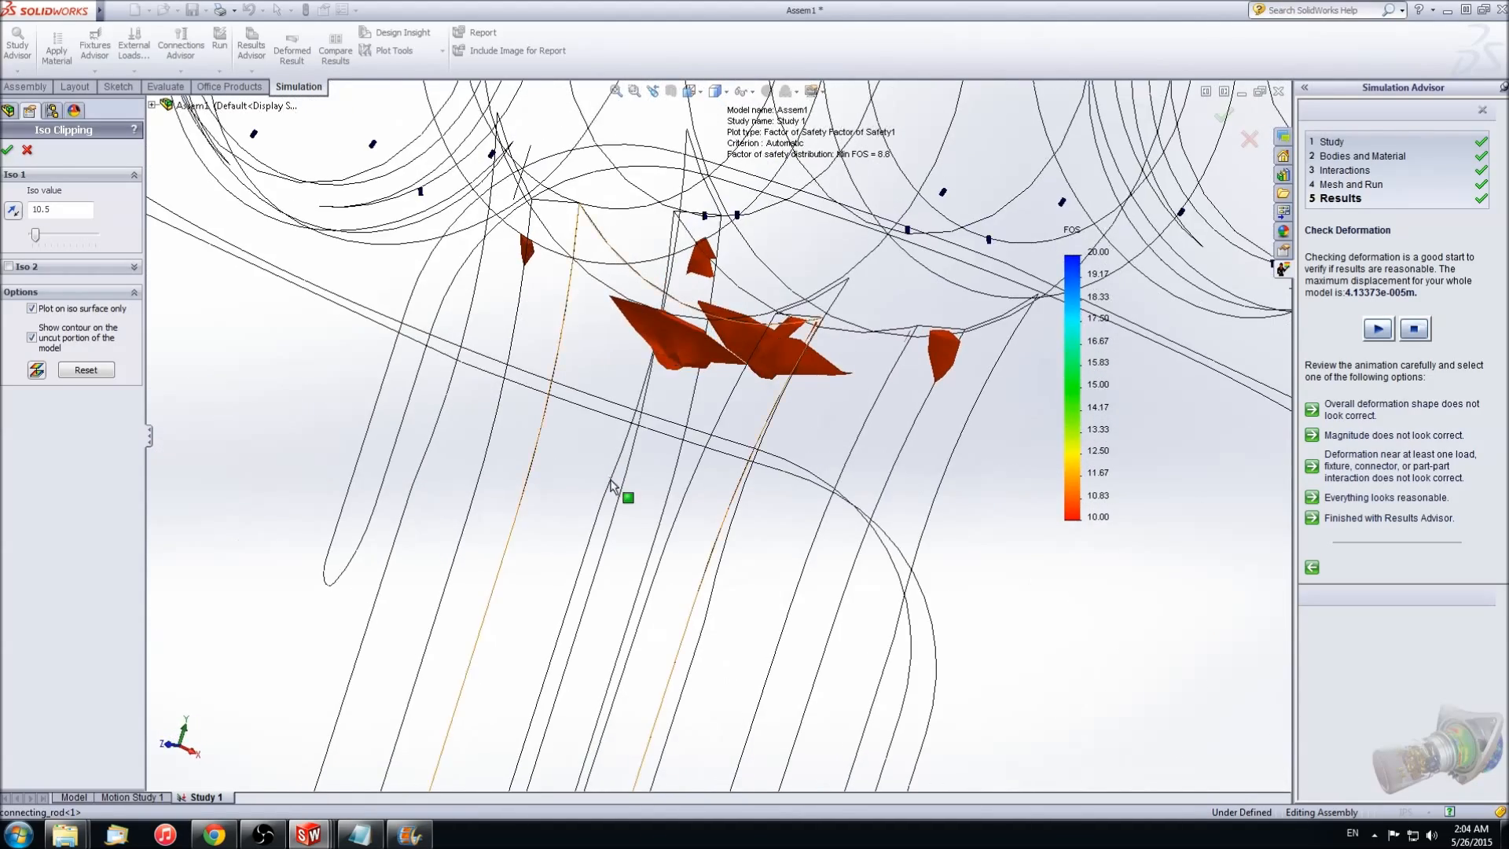
scroll(630, 509, "up", 8)
scroll(645, 518, "up", 3)
key("ctrl+7")
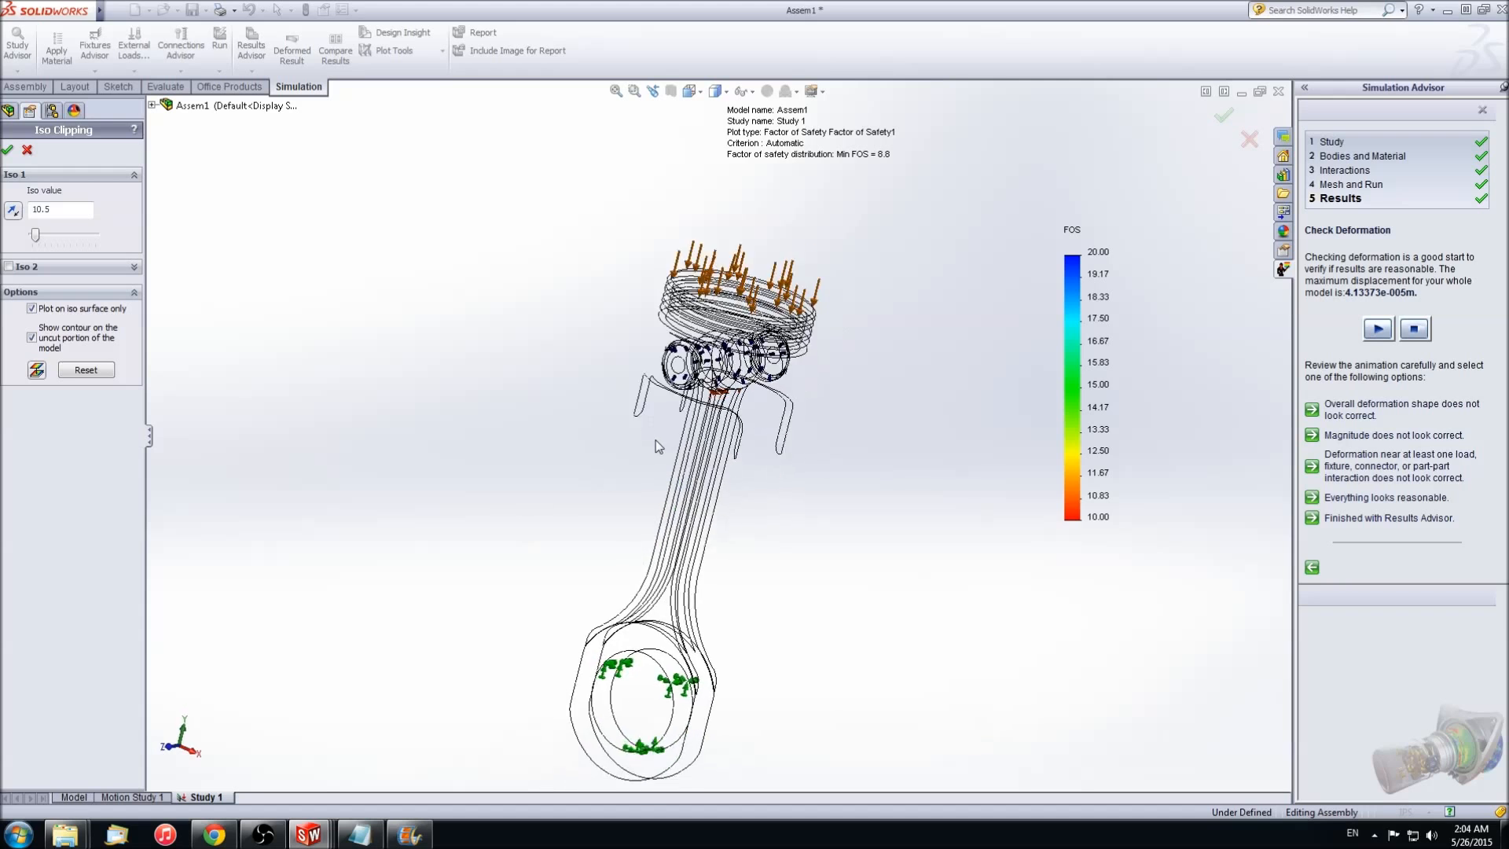
left_click(27, 149)
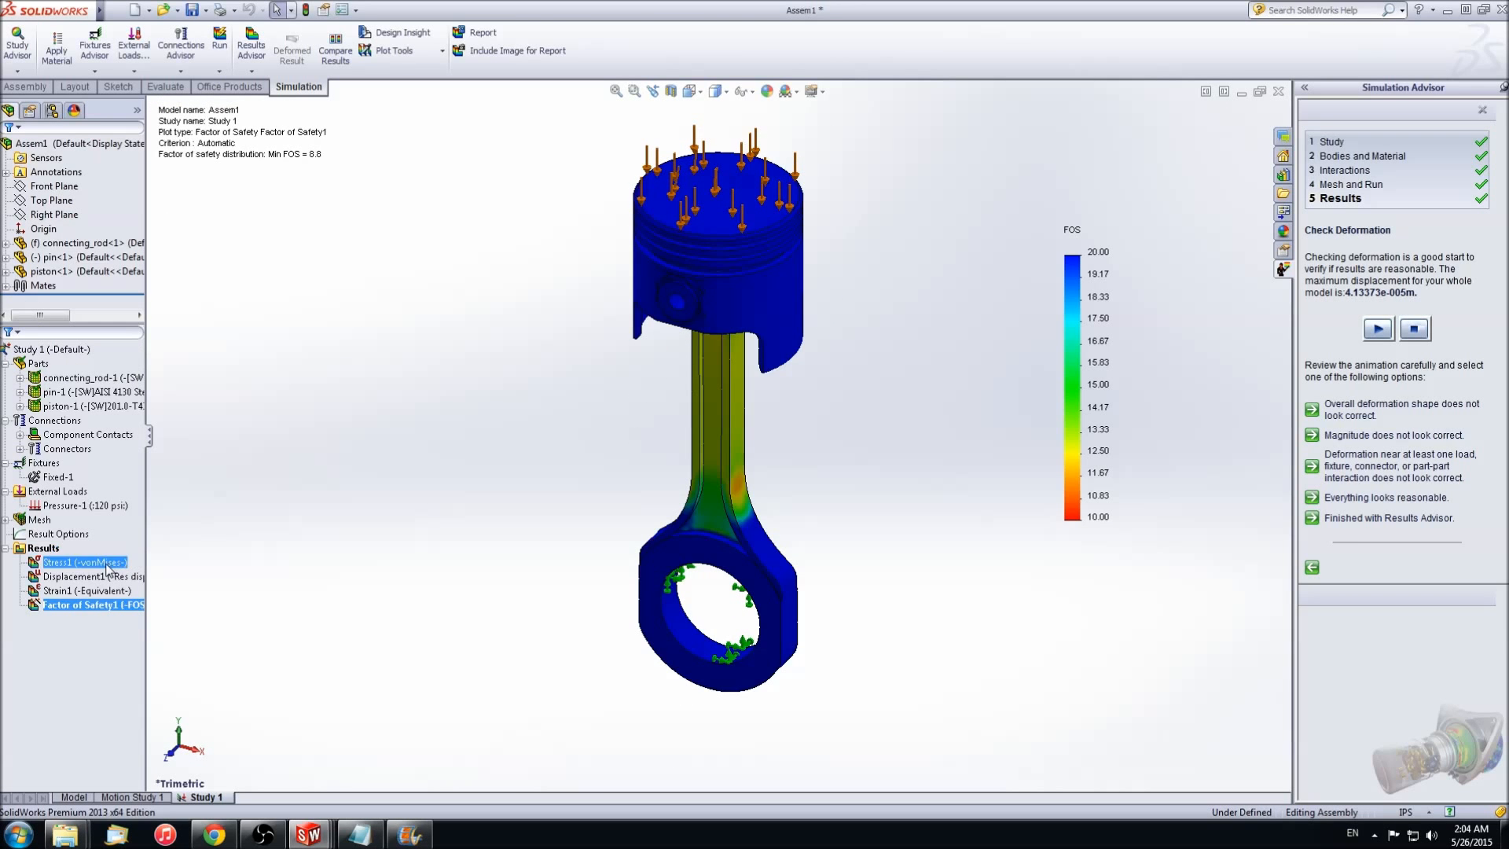
Show the von Mises stress plot and explore it with Iso Clipping at varying iso values without keeping the clipping
right_click(108, 563)
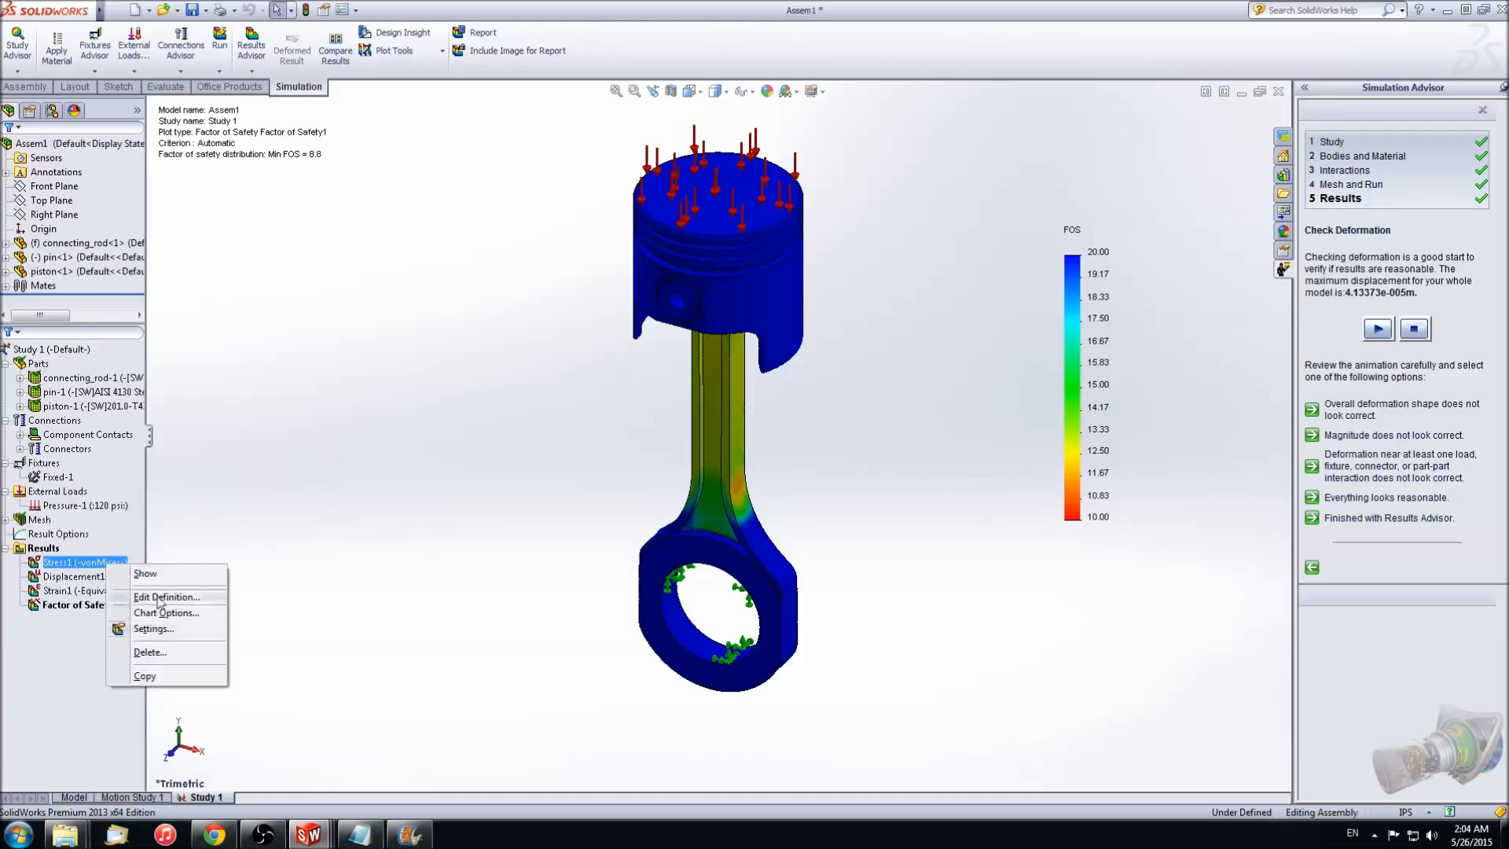
left_click(146, 573)
right_click(69, 566)
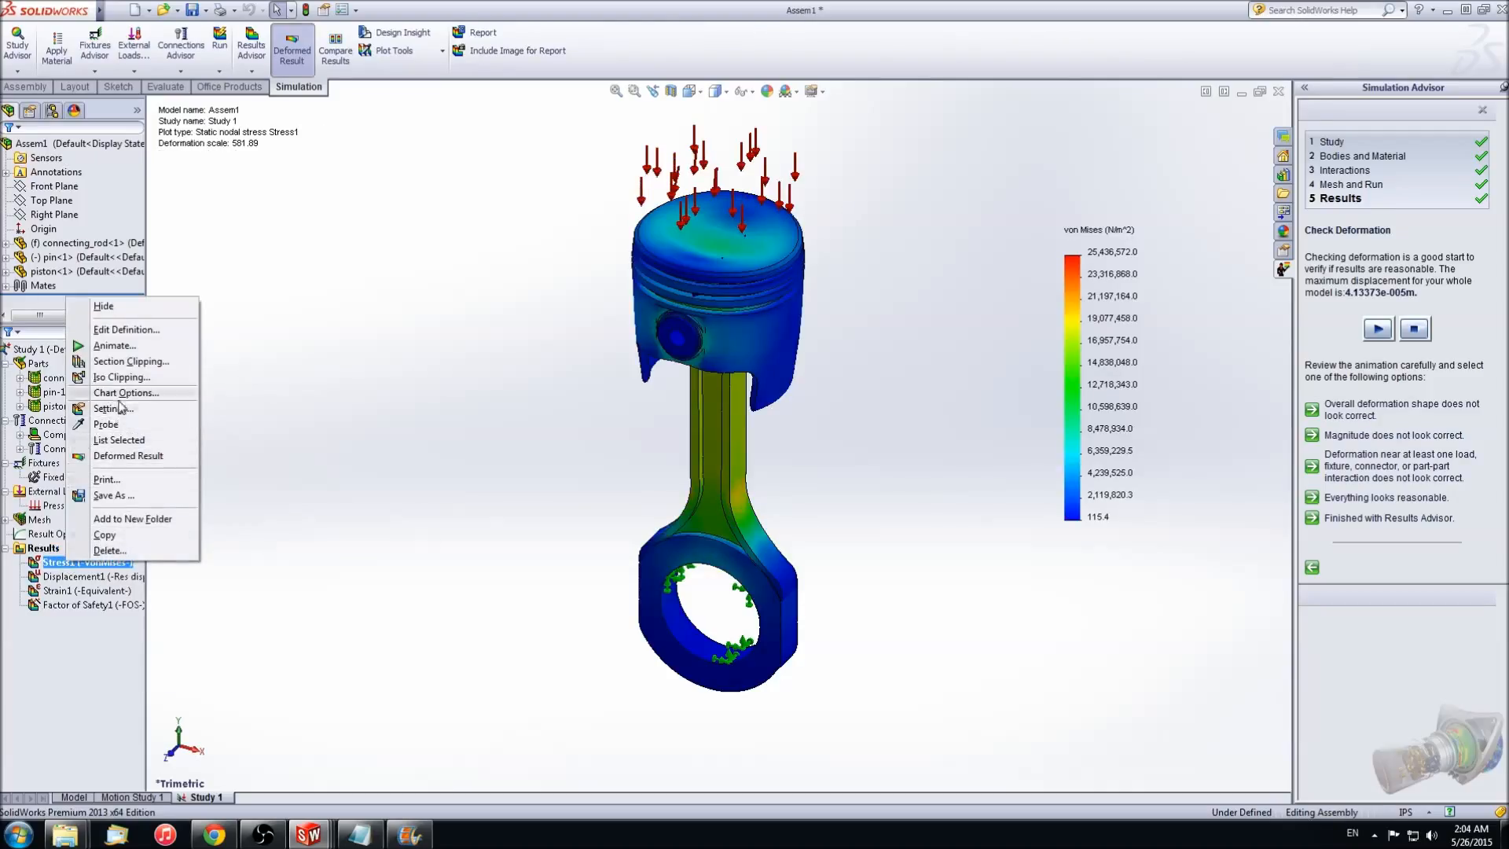
left_click(110, 376)
left_click_drag(66, 235, 25, 243)
left_click(26, 149)
Show the displacement plot and explore it with a varying clipping value
right_click(81, 575)
left_click(106, 584)
right_click(100, 580)
left_click(109, 468)
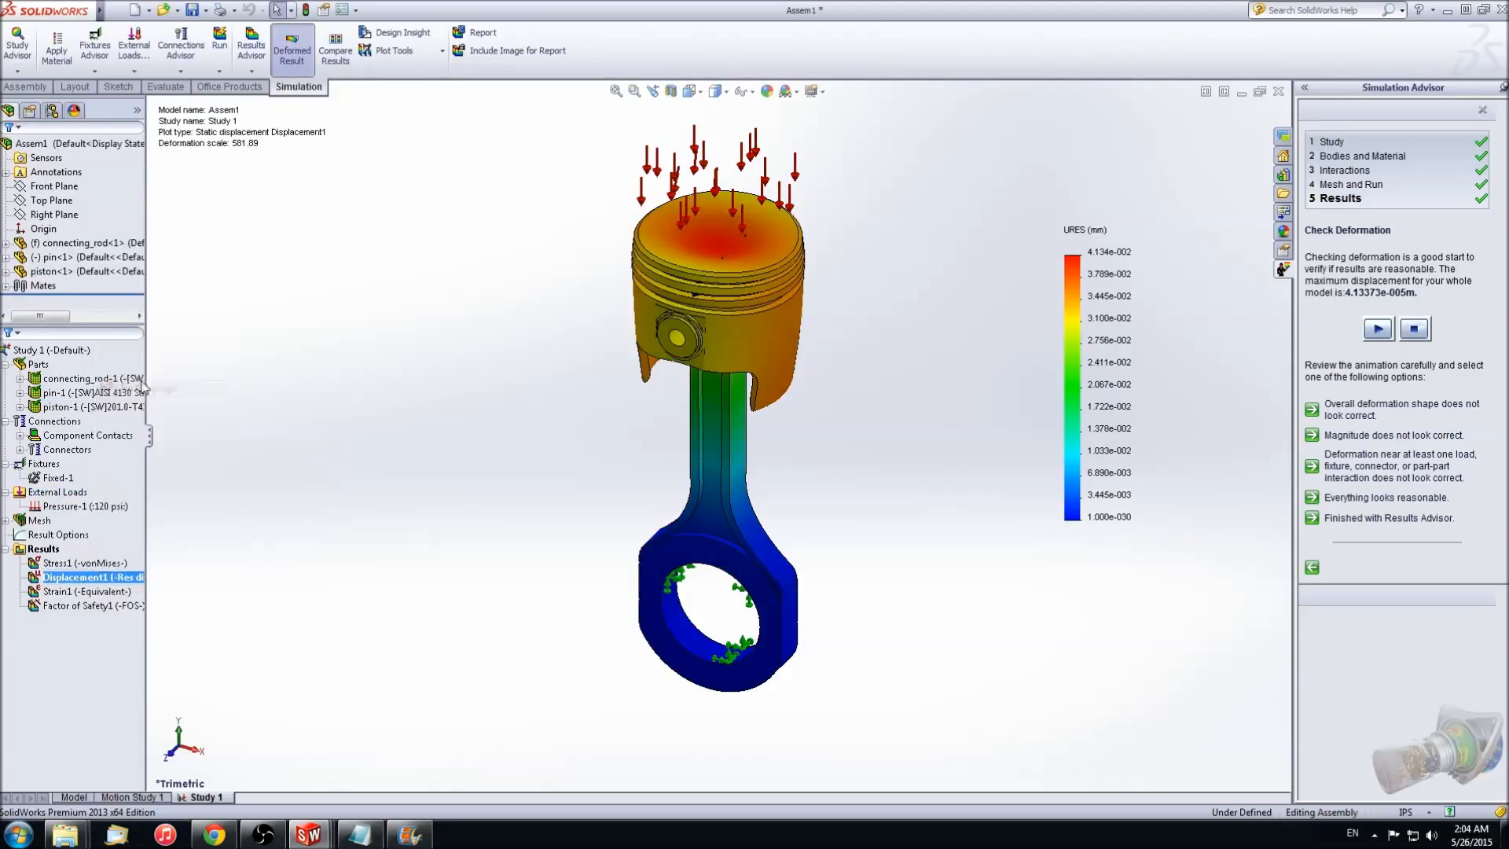
mouse_move(43, 236)
left_mouse_down()
mouse_move(30, 240)
mouse_move(96, 251)
mouse_move(28, 251)
left_mouse_up()
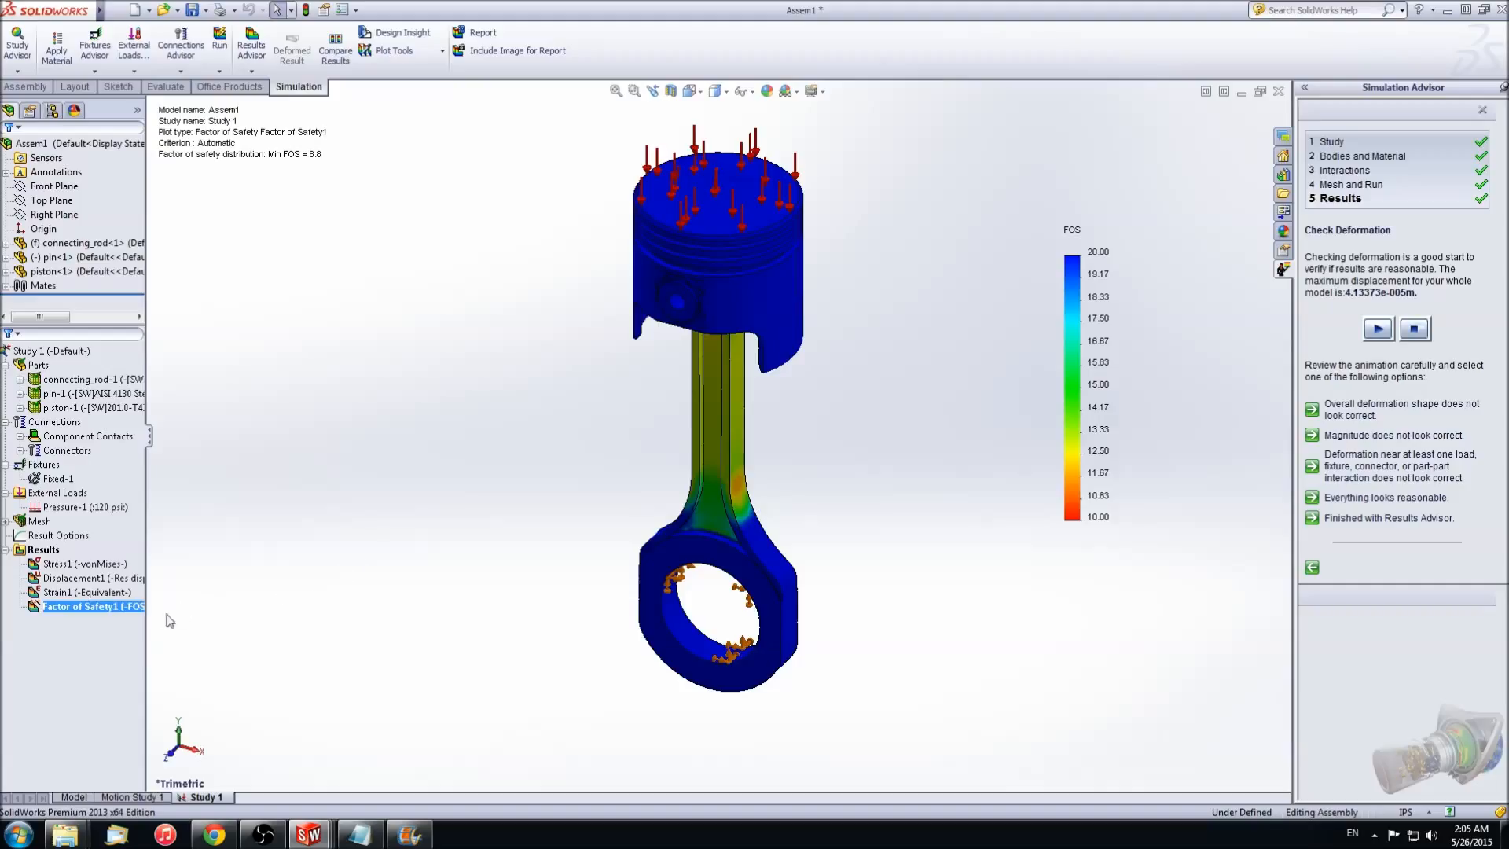
Probe the factor of safety plot on the web at the connecting rod's upper end, just below the pin joint
right_click(115, 607)
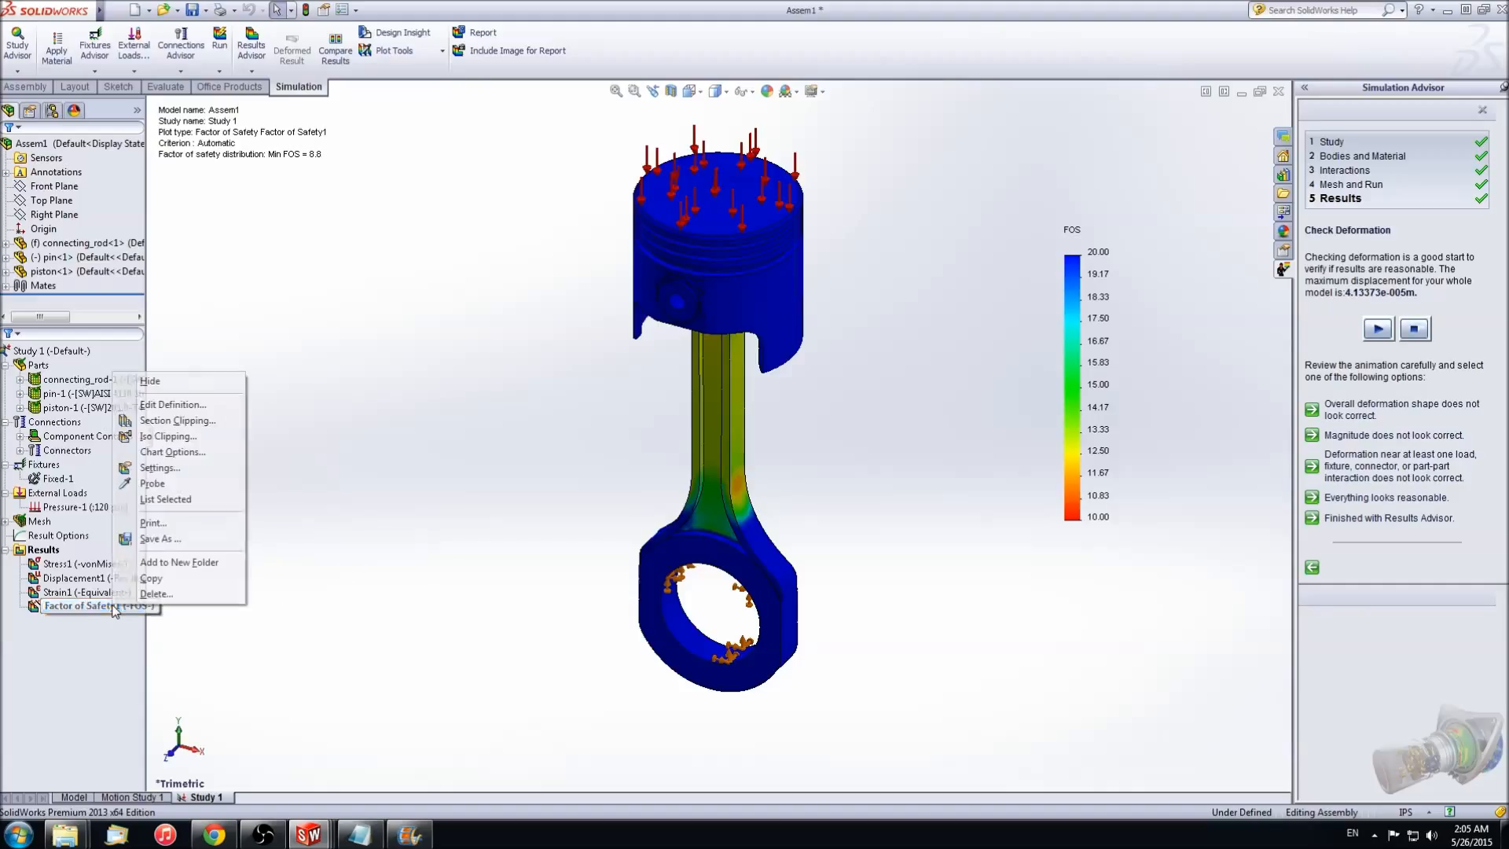
left_click(153, 483)
middle_click_drag(812, 421, 742, 271)
left_click(706, 279)
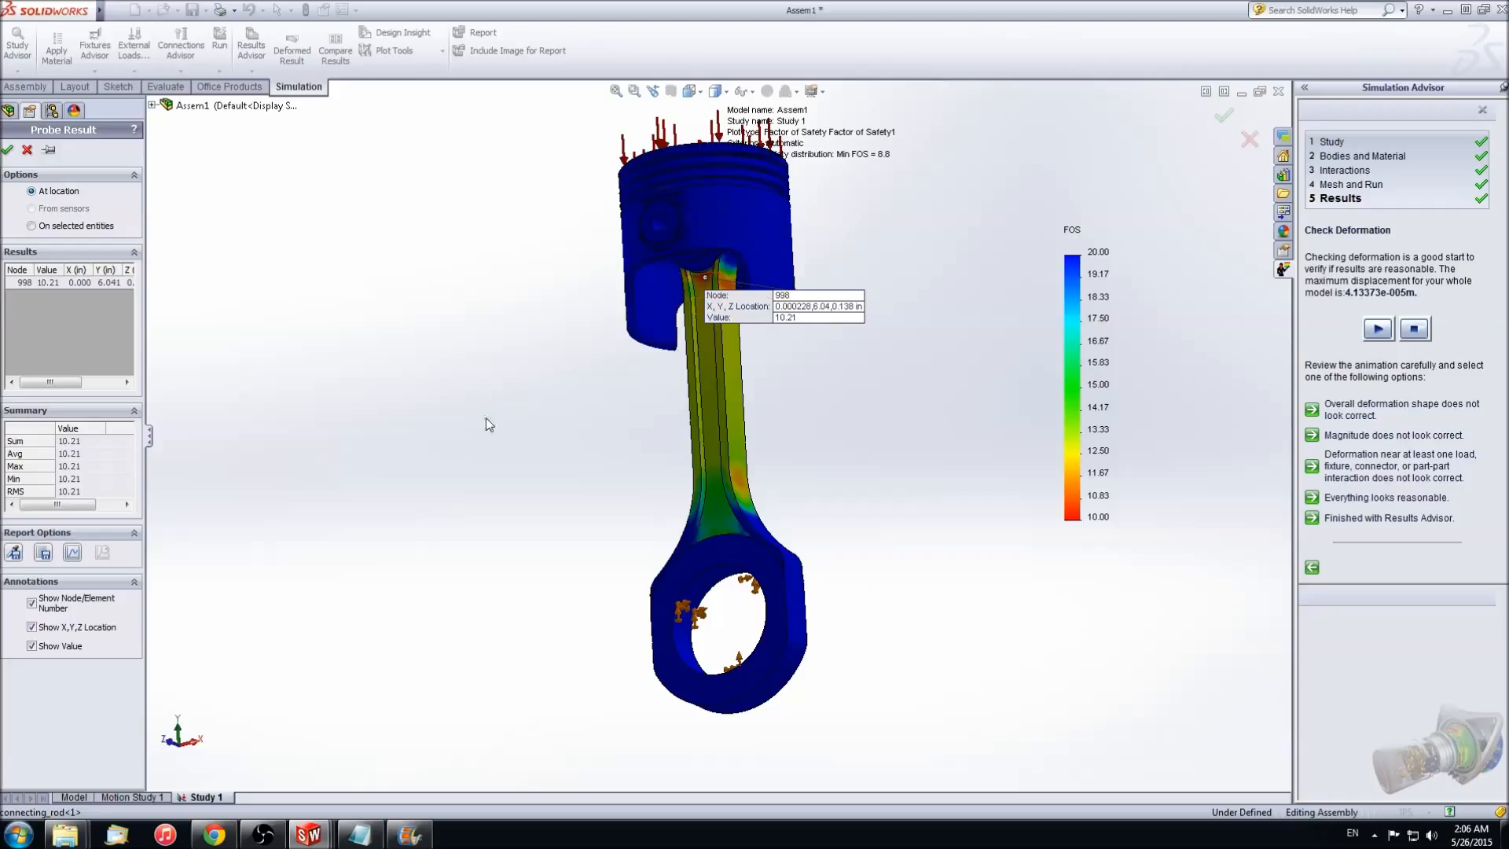
middle_click_drag(480, 423, 591, 356)
key("ctrl+shift+z")
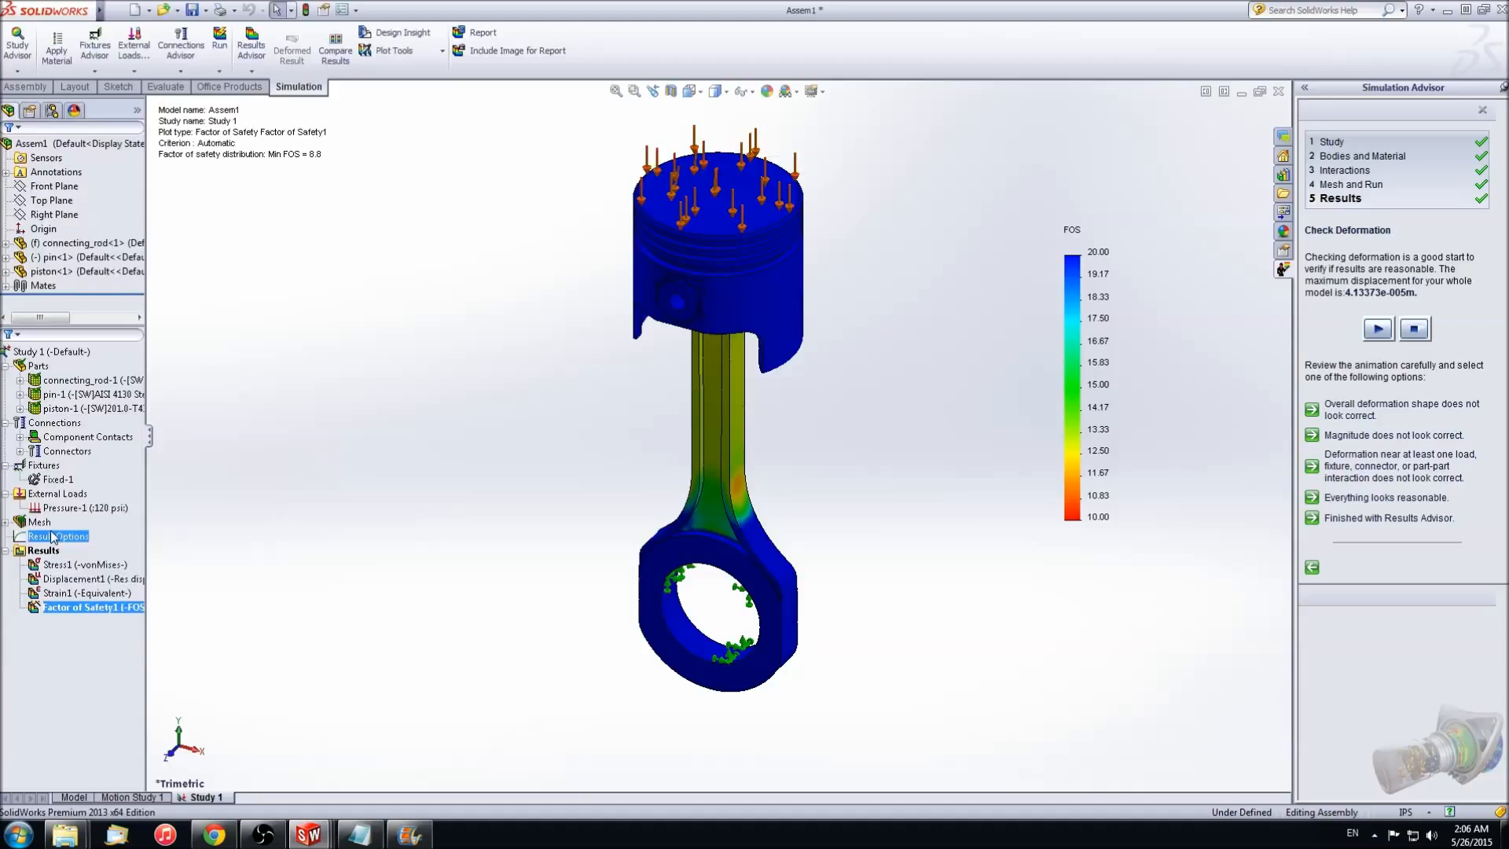
Change the pressure load on the piston crown to 230 psi
left_click(67, 511)
right_click(65, 512)
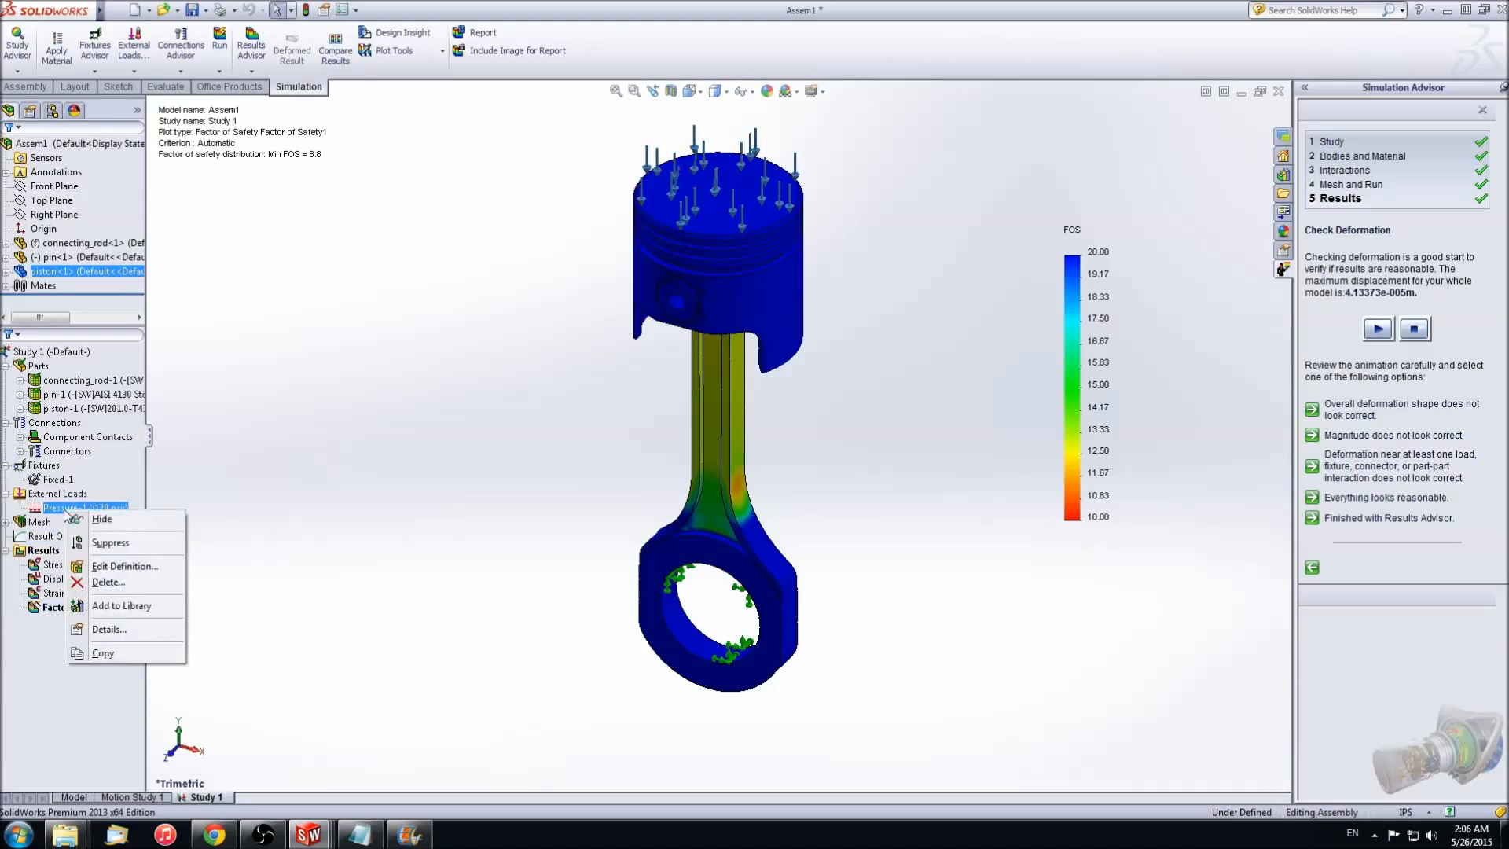
left_click(100, 567)
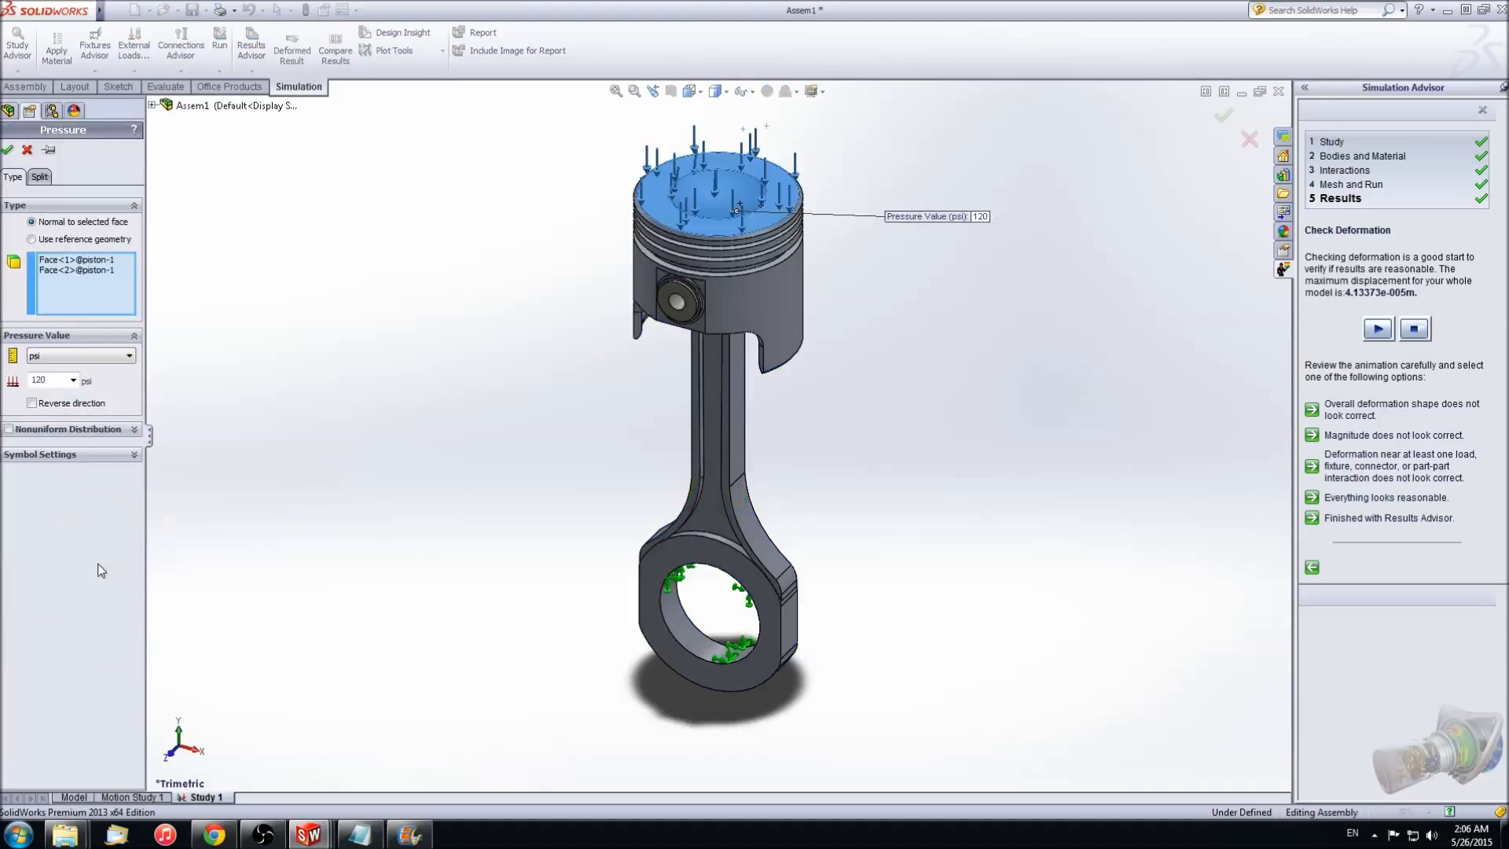
double_click(60, 381)
type("230")
left_click(8, 150)
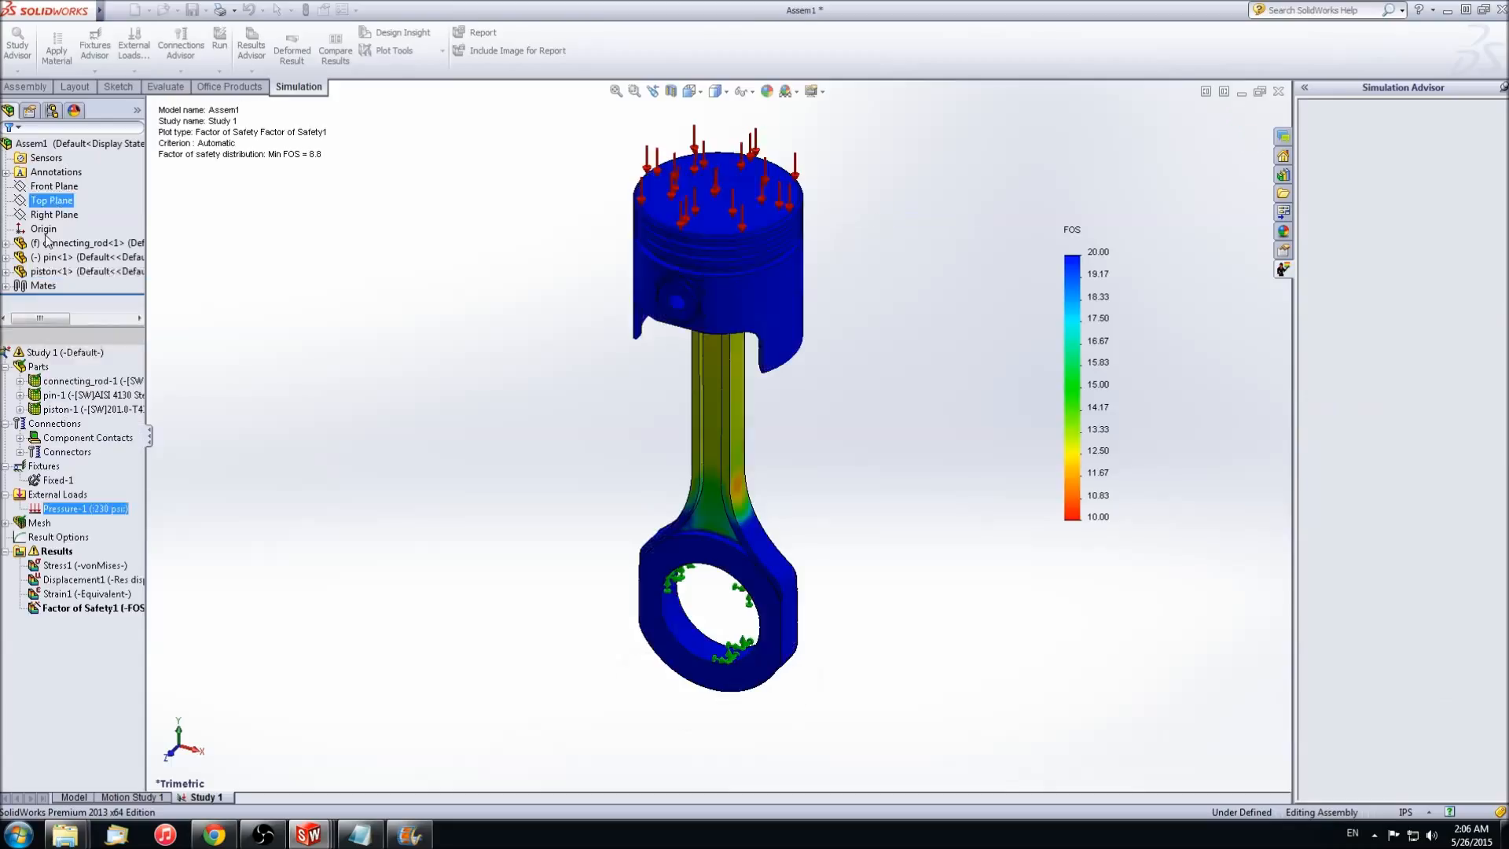
Rerun the static study with the increased pressure load
left_click(55, 352)
right_click(61, 353)
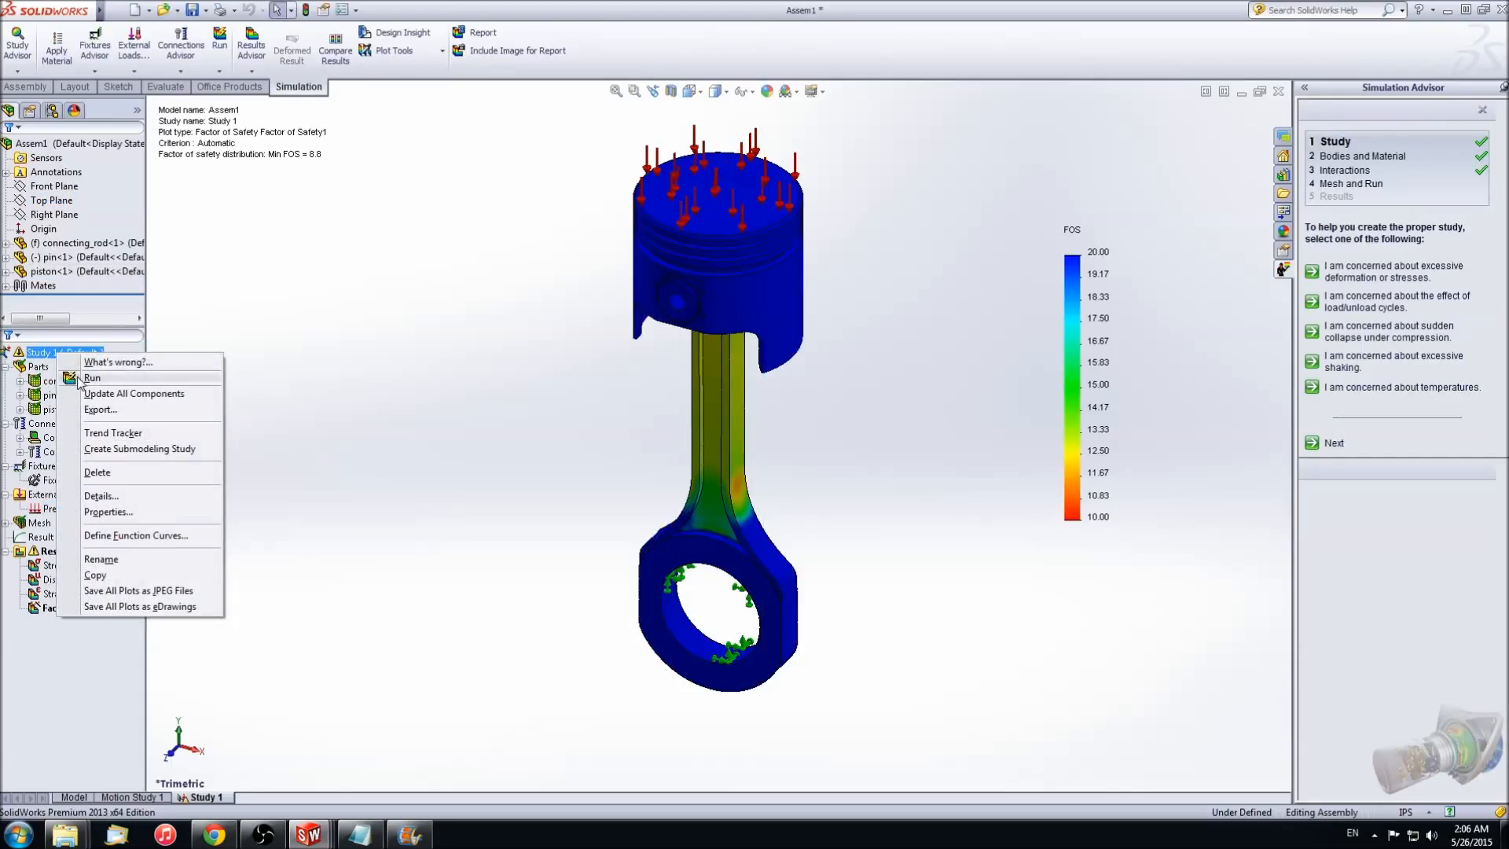
left_click(90, 378)
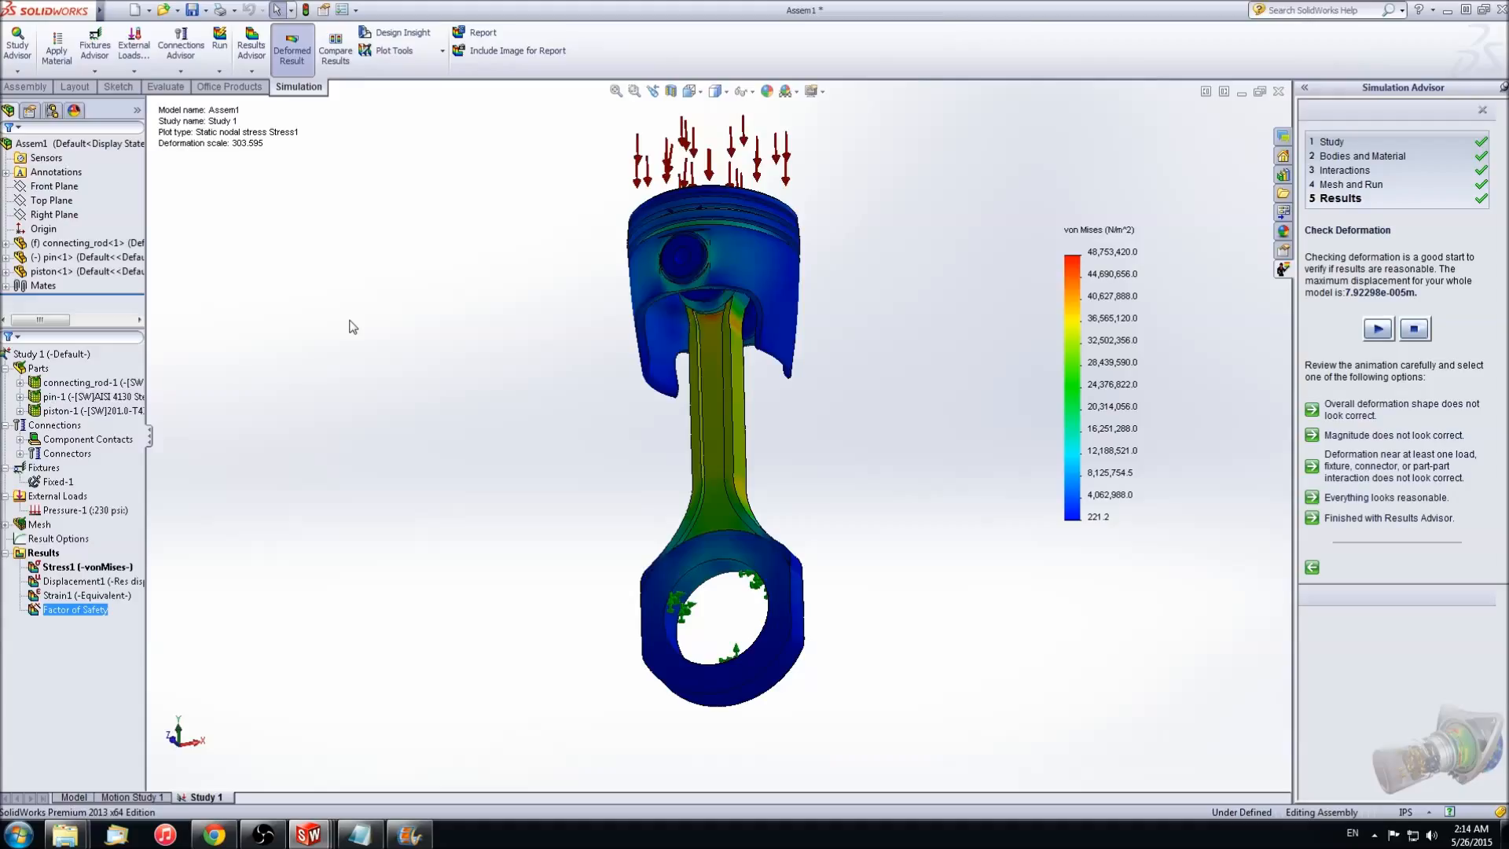
Show the factor of safety plot with a 5–15 chart range and probe the side face of the connecting rod's upper end
double_click(102, 610)
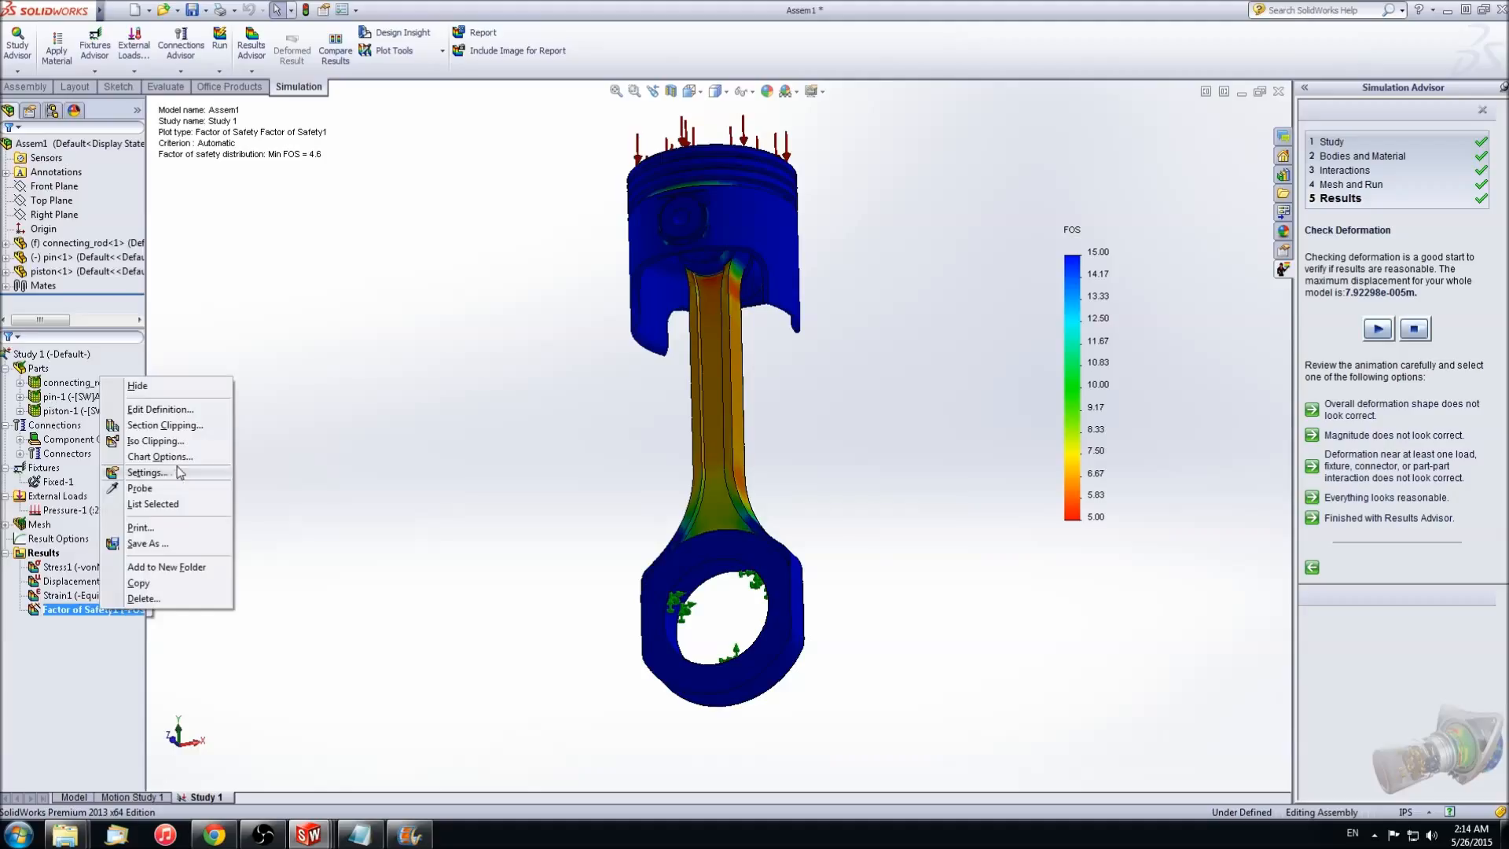
left_click(130, 489)
left_click(734, 289)
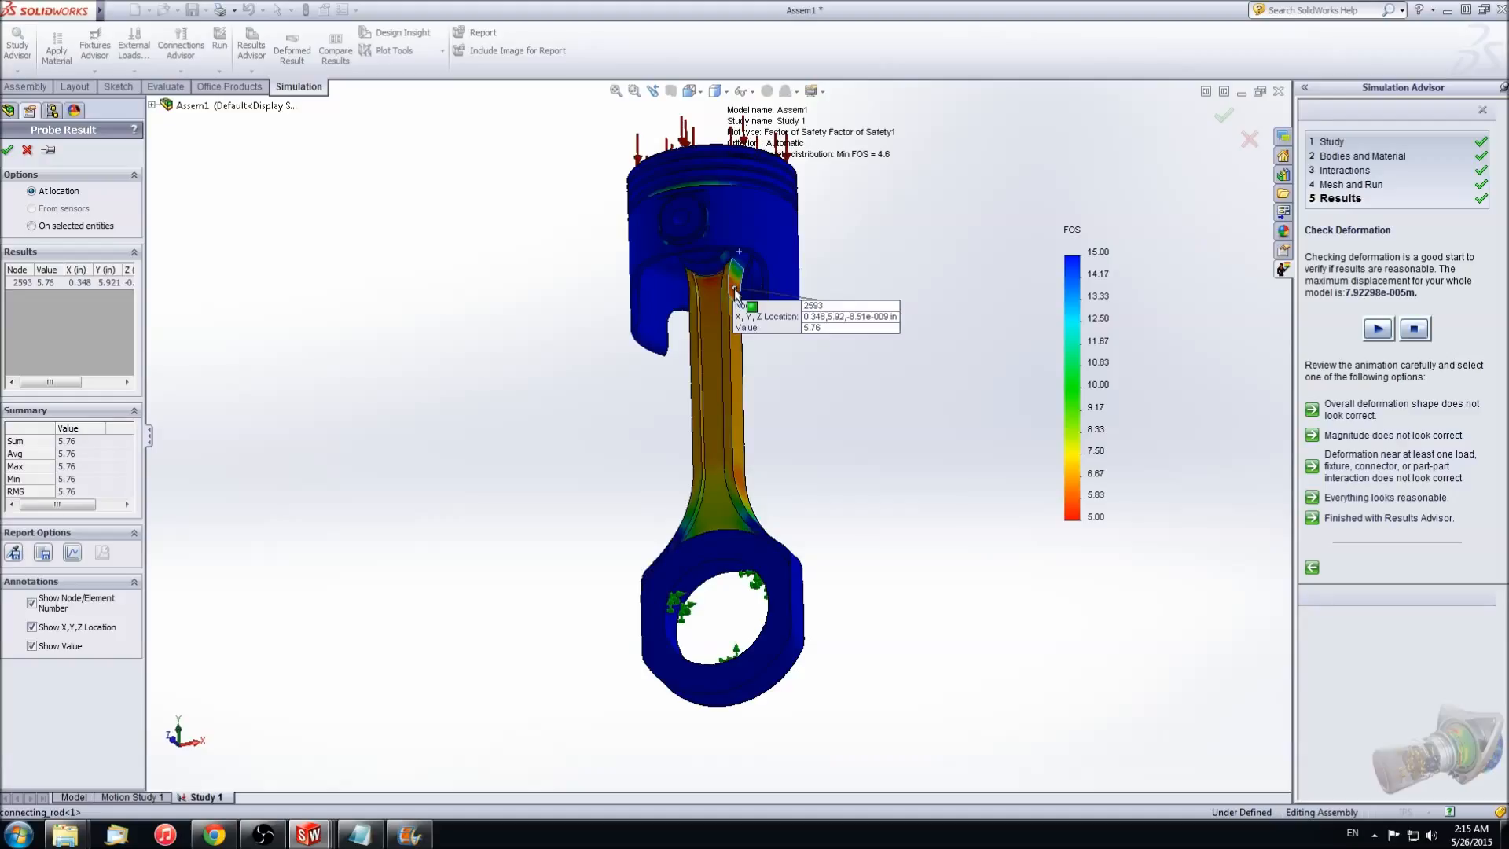
left_click(8, 149)
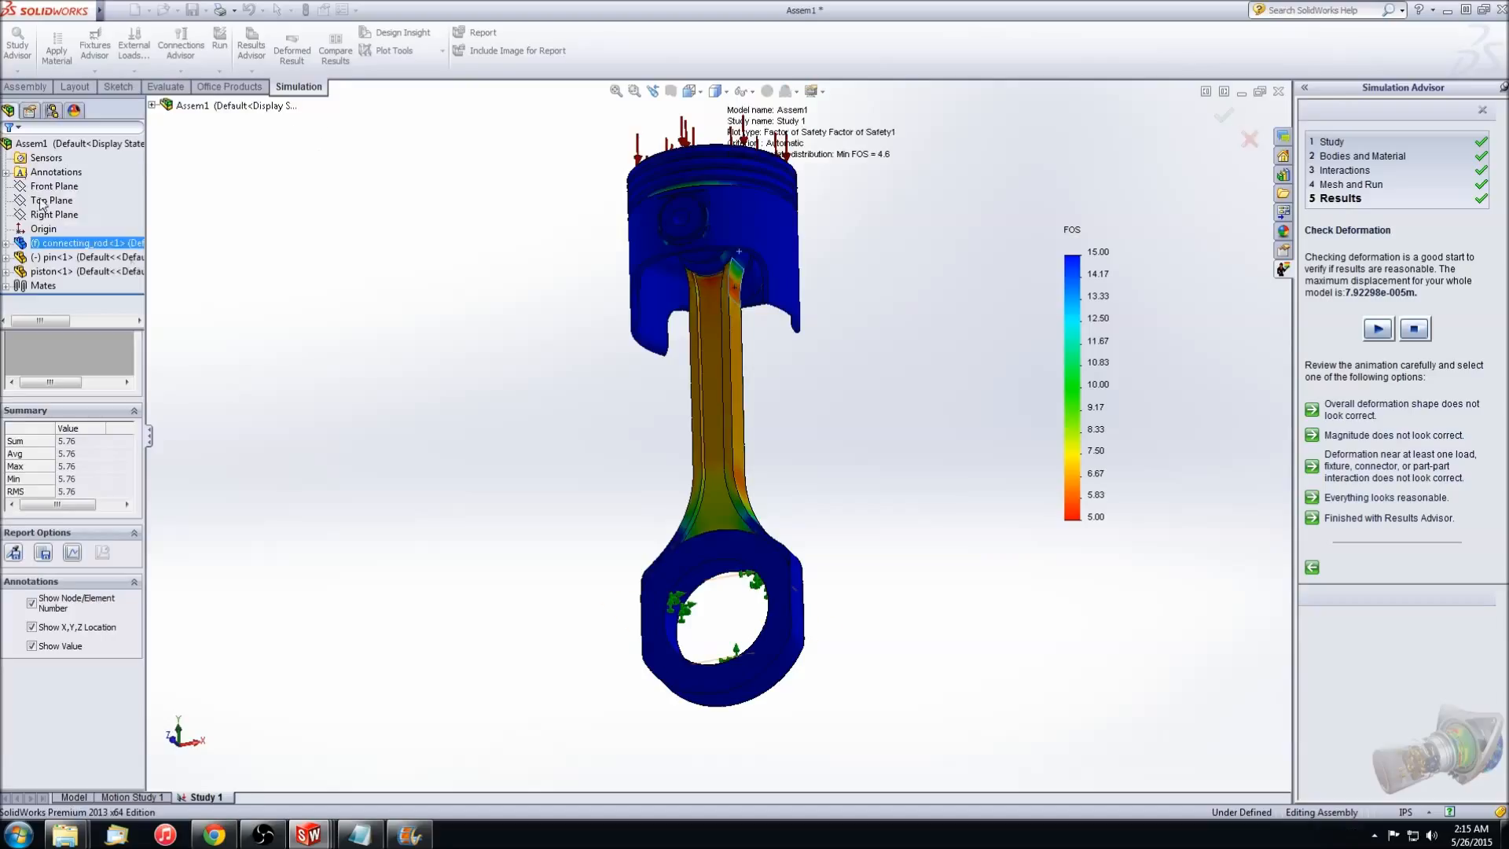
key("ctrl+7")
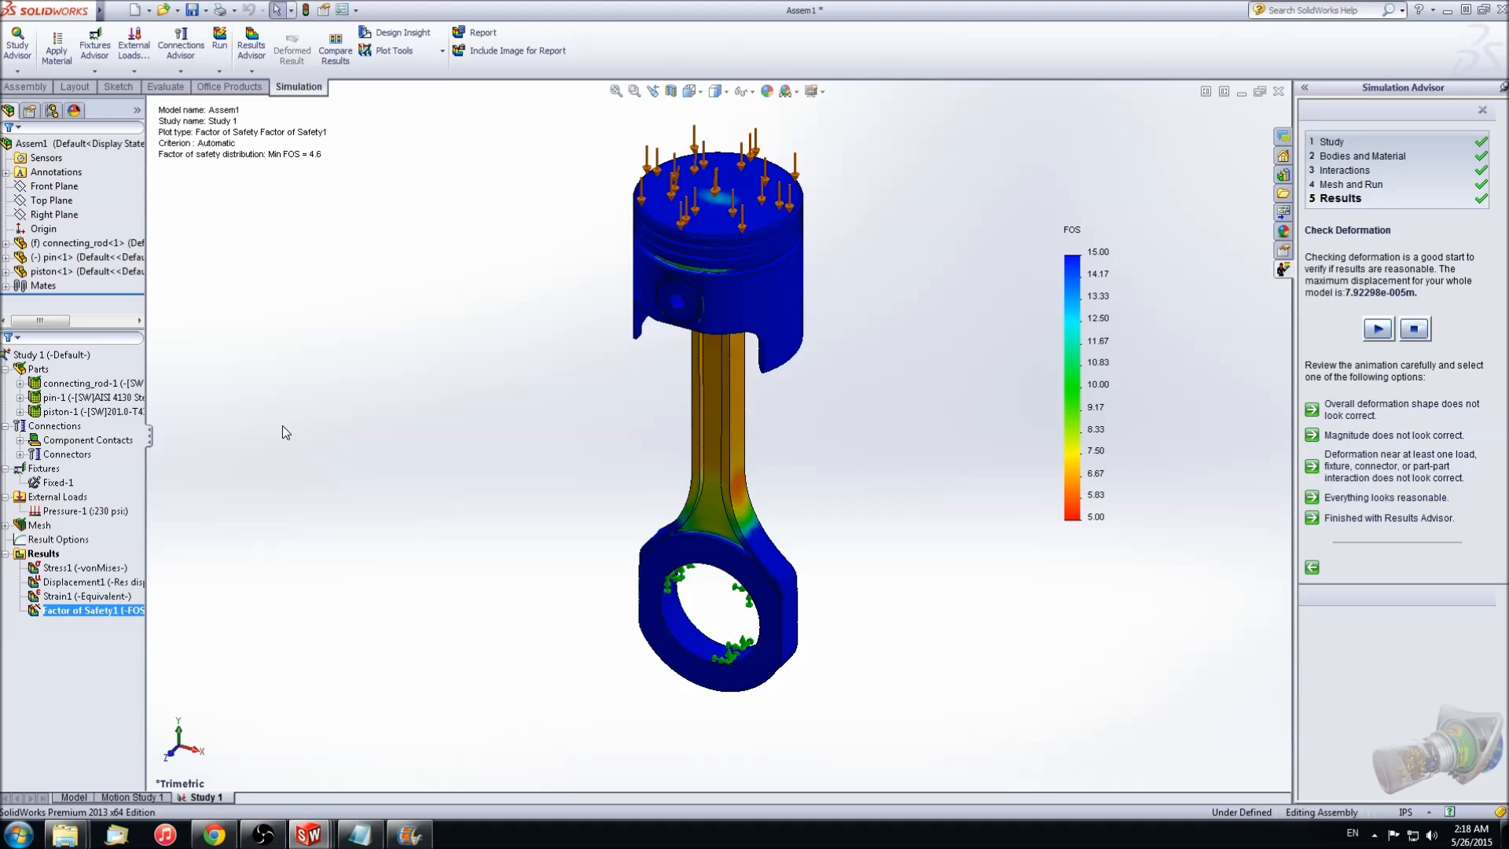
Assign the aluminium alloy 4032-T6 to the connecting rod in the study
left_click(93, 385)
right_click(94, 385)
left_click(145, 393)
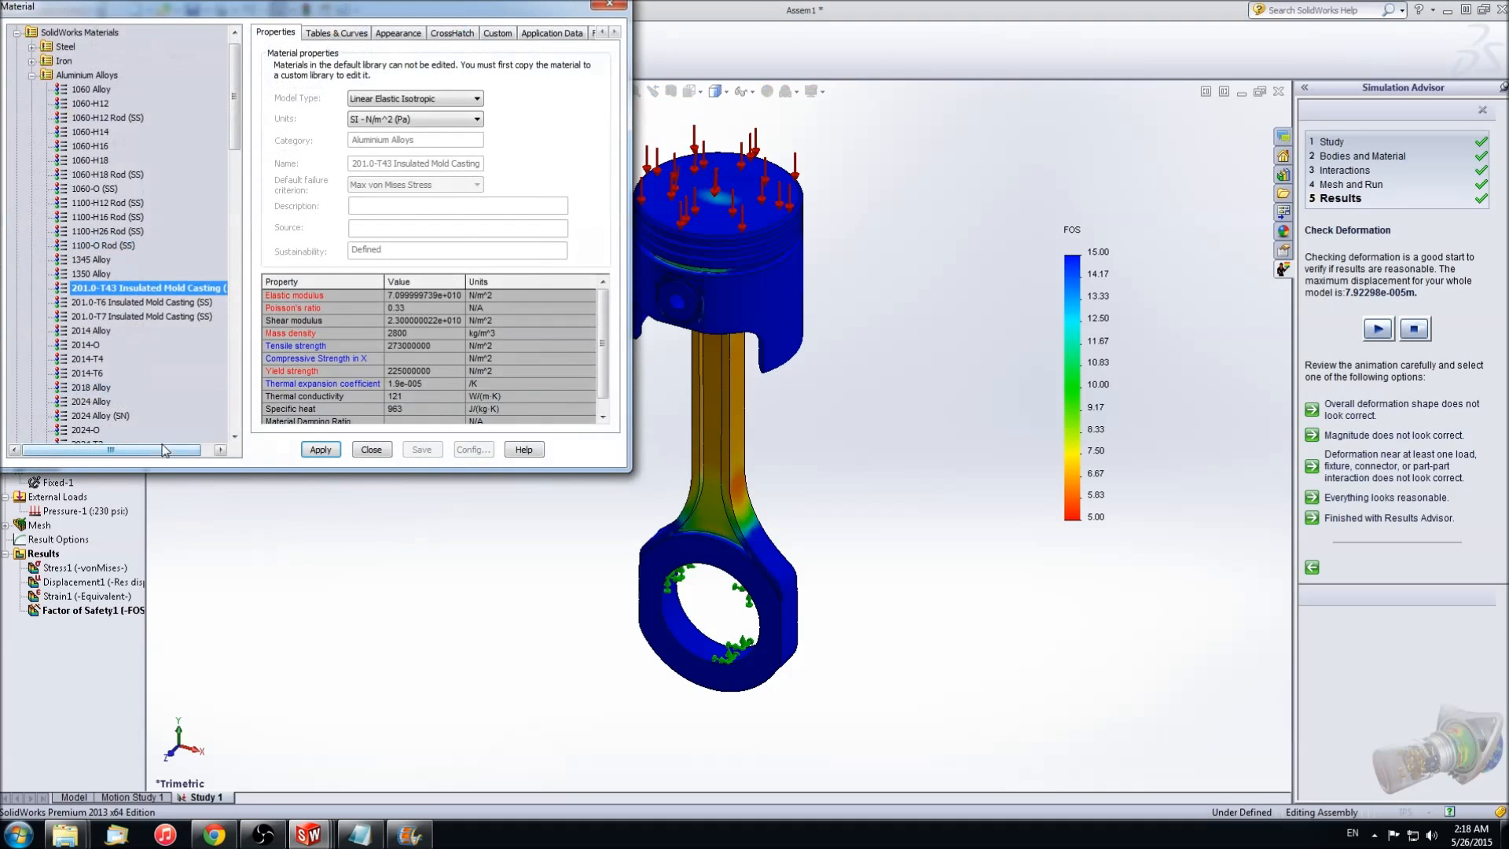
left_click(92, 331)
scroll(114, 350, "down", 12)
left_click(89, 217)
left_click(319, 449)
left_click(372, 449)
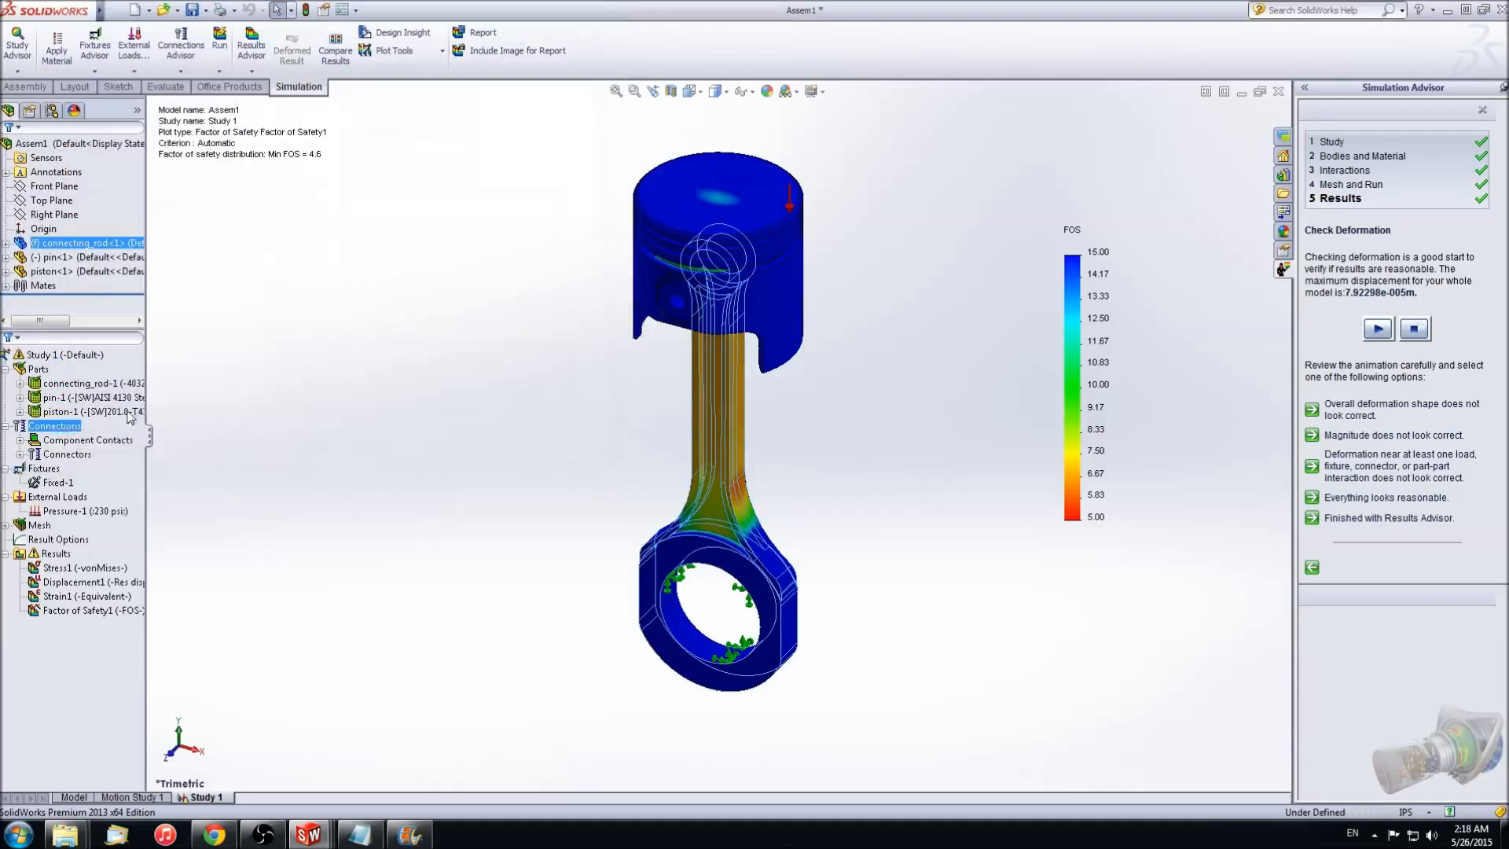
Assign the aluminium alloy 4032-T6 to the piston in the study
right_click(92, 414)
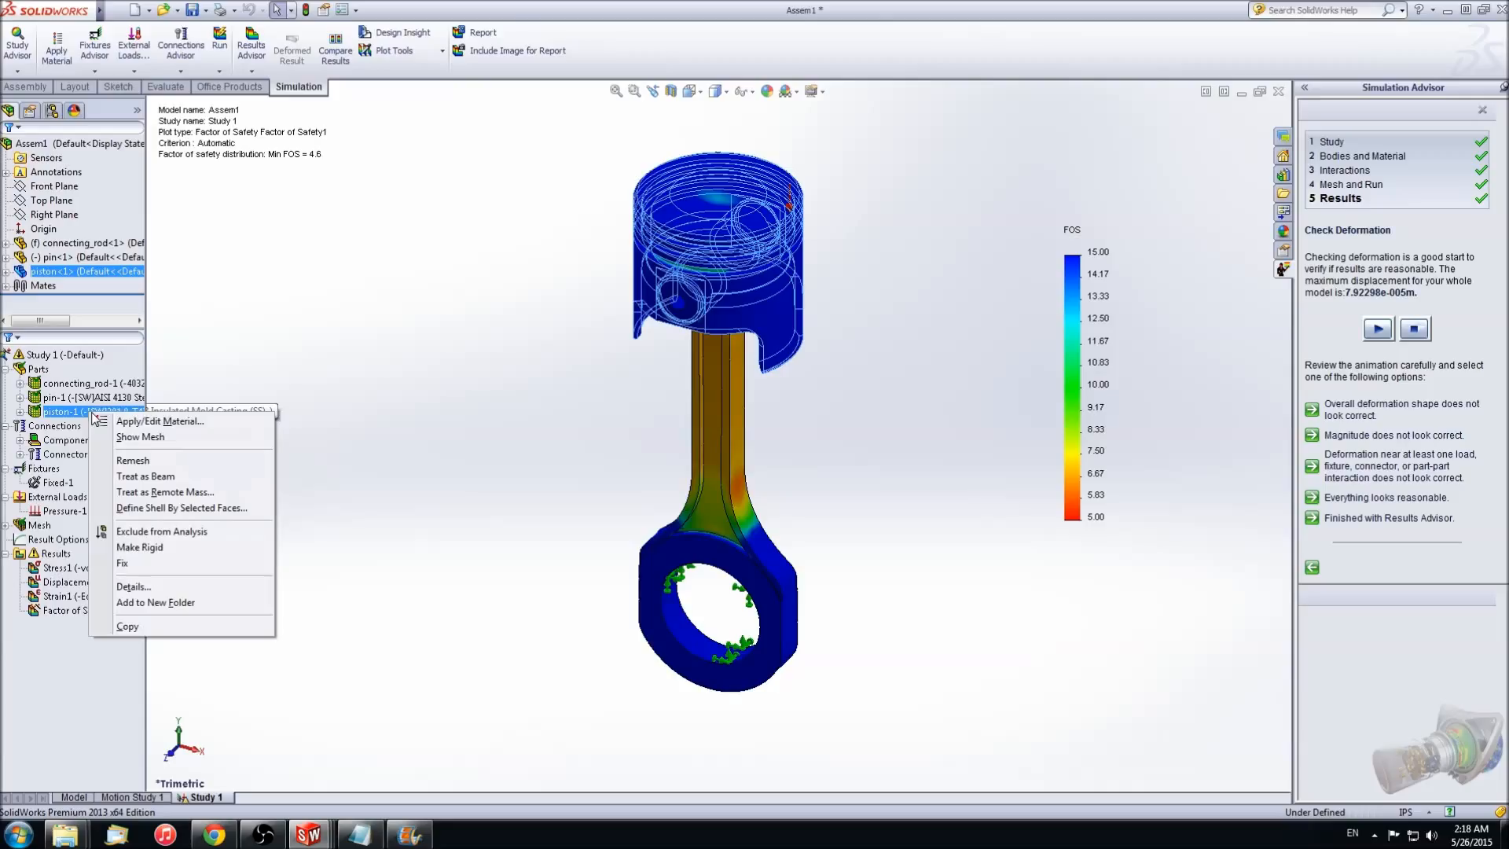
left_click(140, 421)
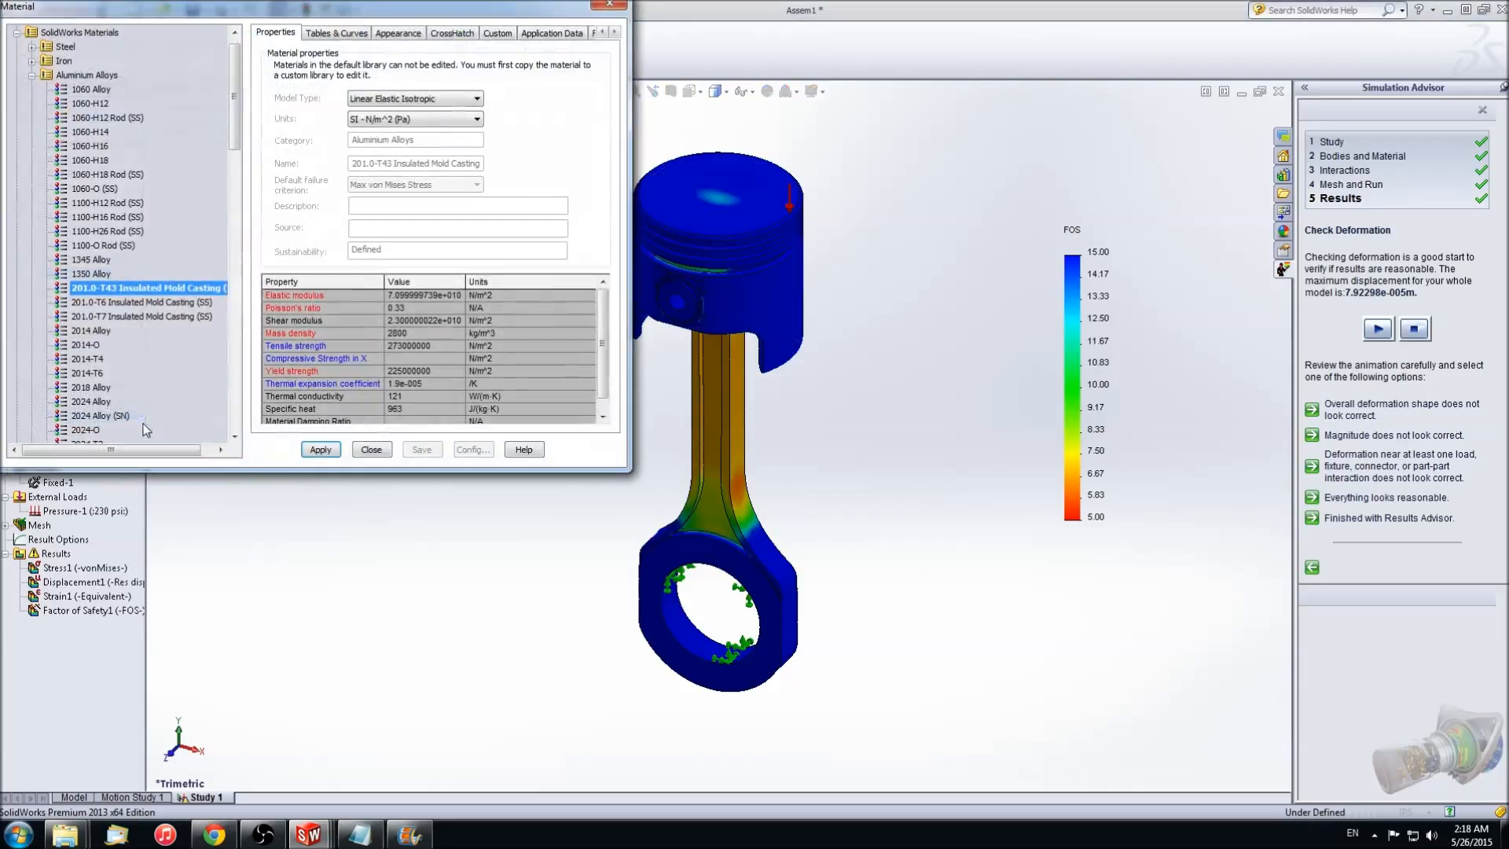
scroll(130, 332, "down", 6)
scroll(129, 332, "down", 2)
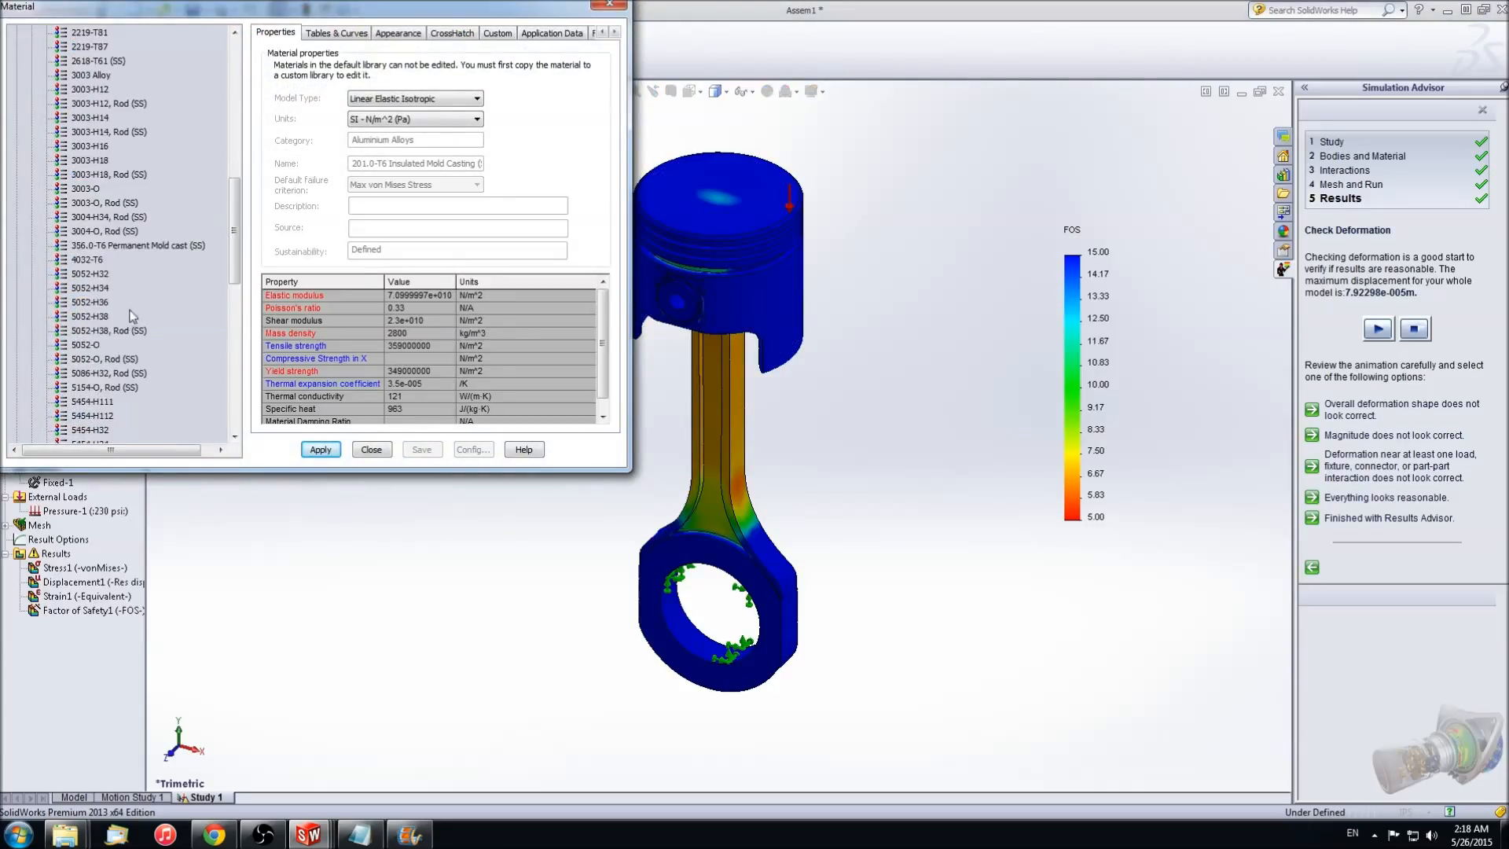
left_click(91, 260)
left_click(321, 450)
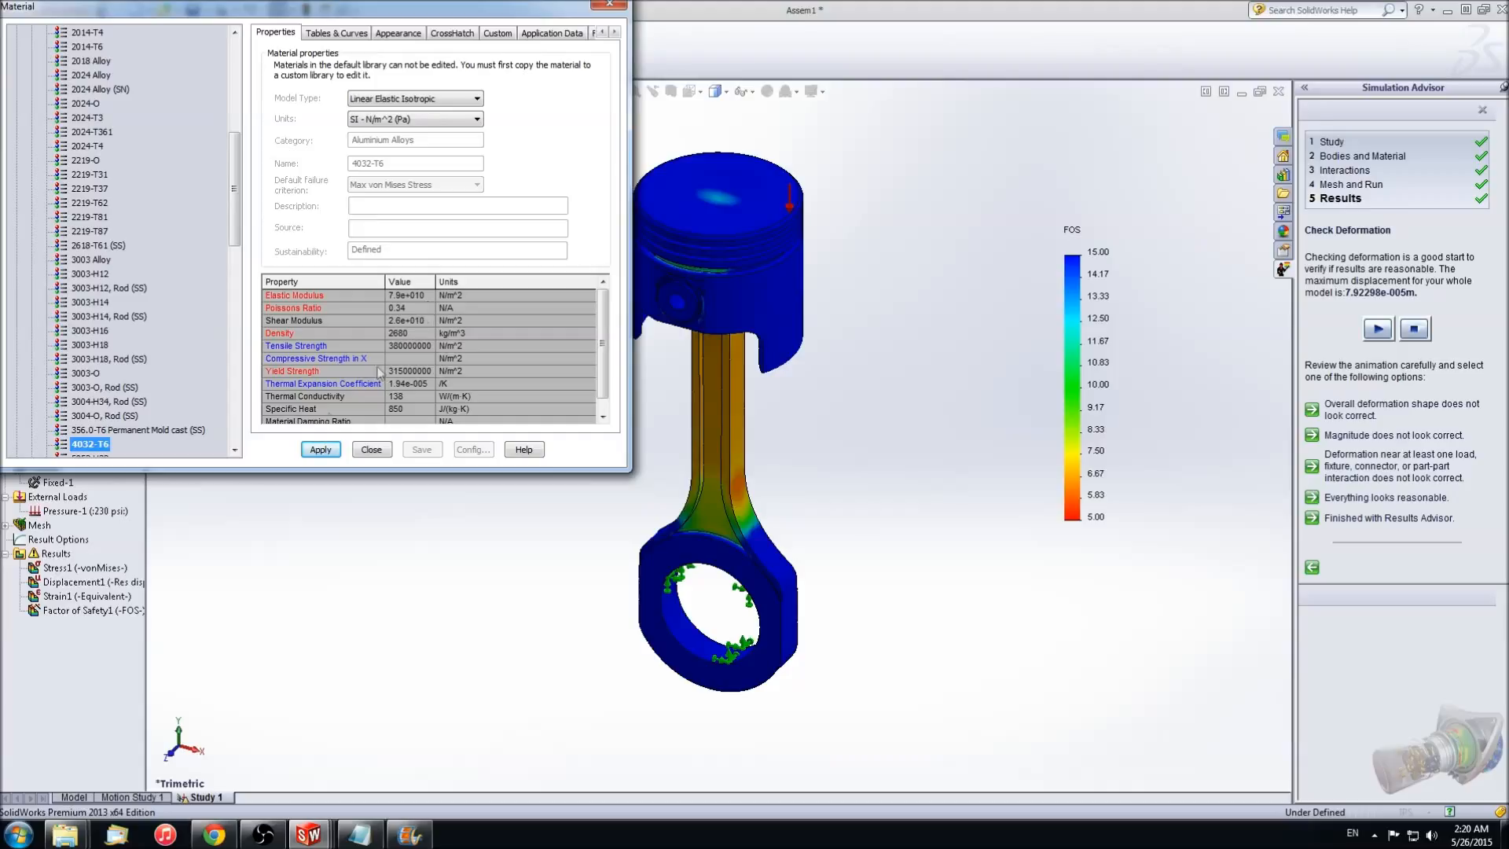
left_click(372, 450)
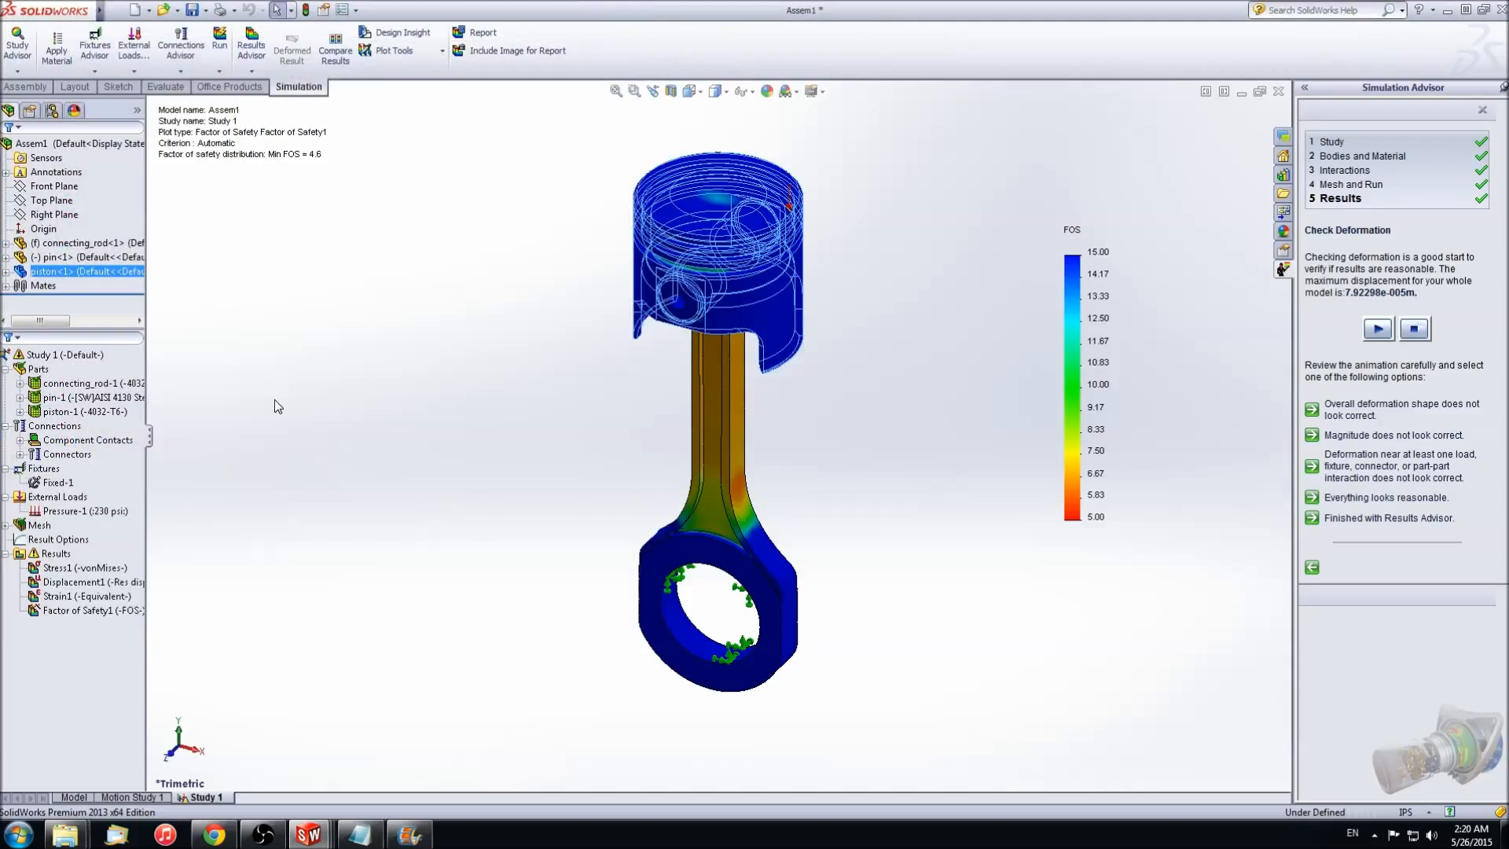
Rerun the static study with the new materials and display the factor of safety plot
right_click(63, 355)
left_click(303, 414)
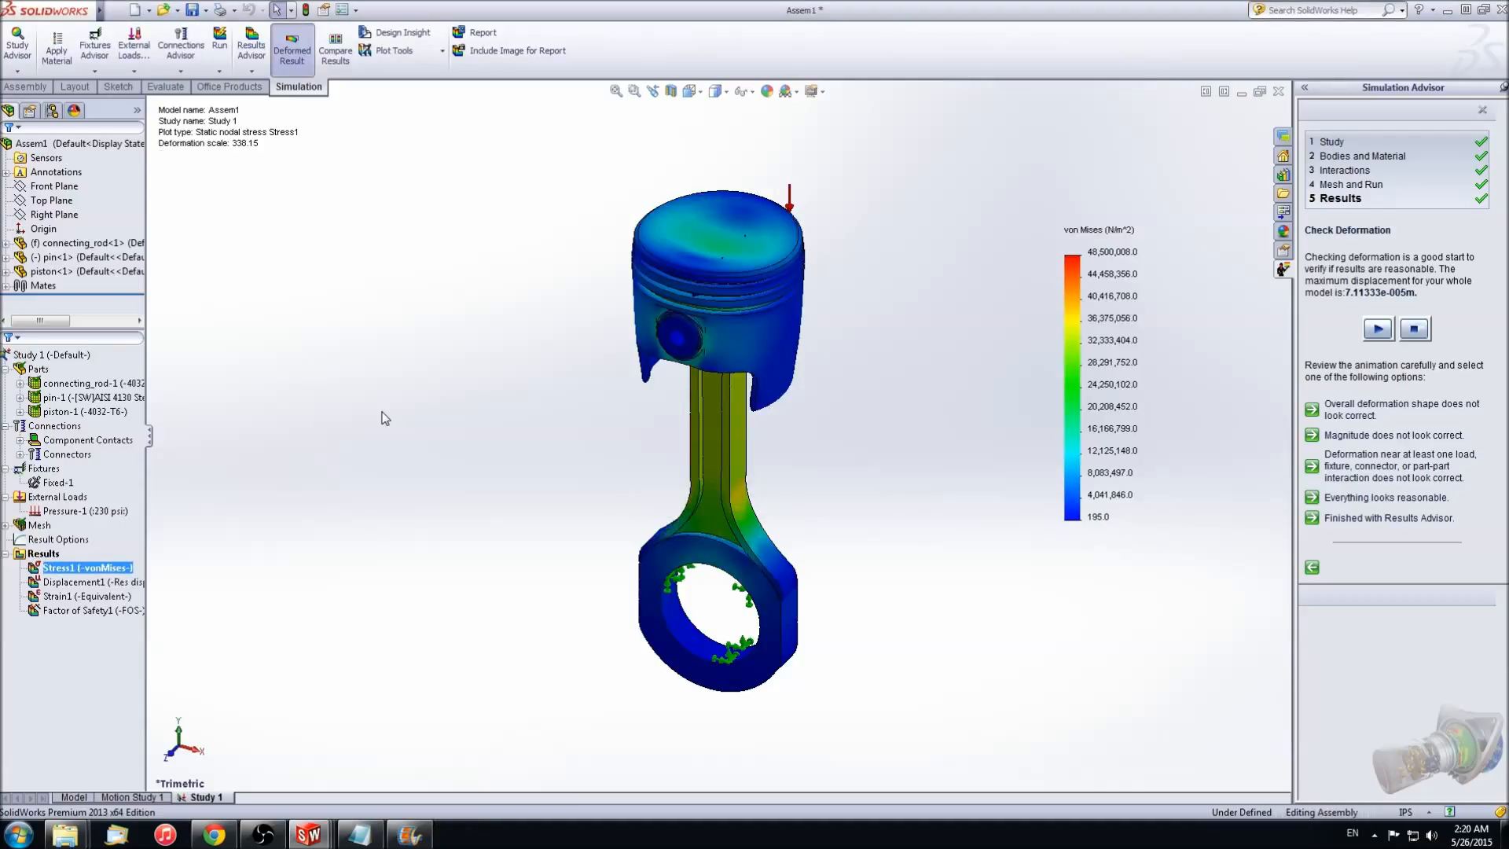
double_click(134, 610)
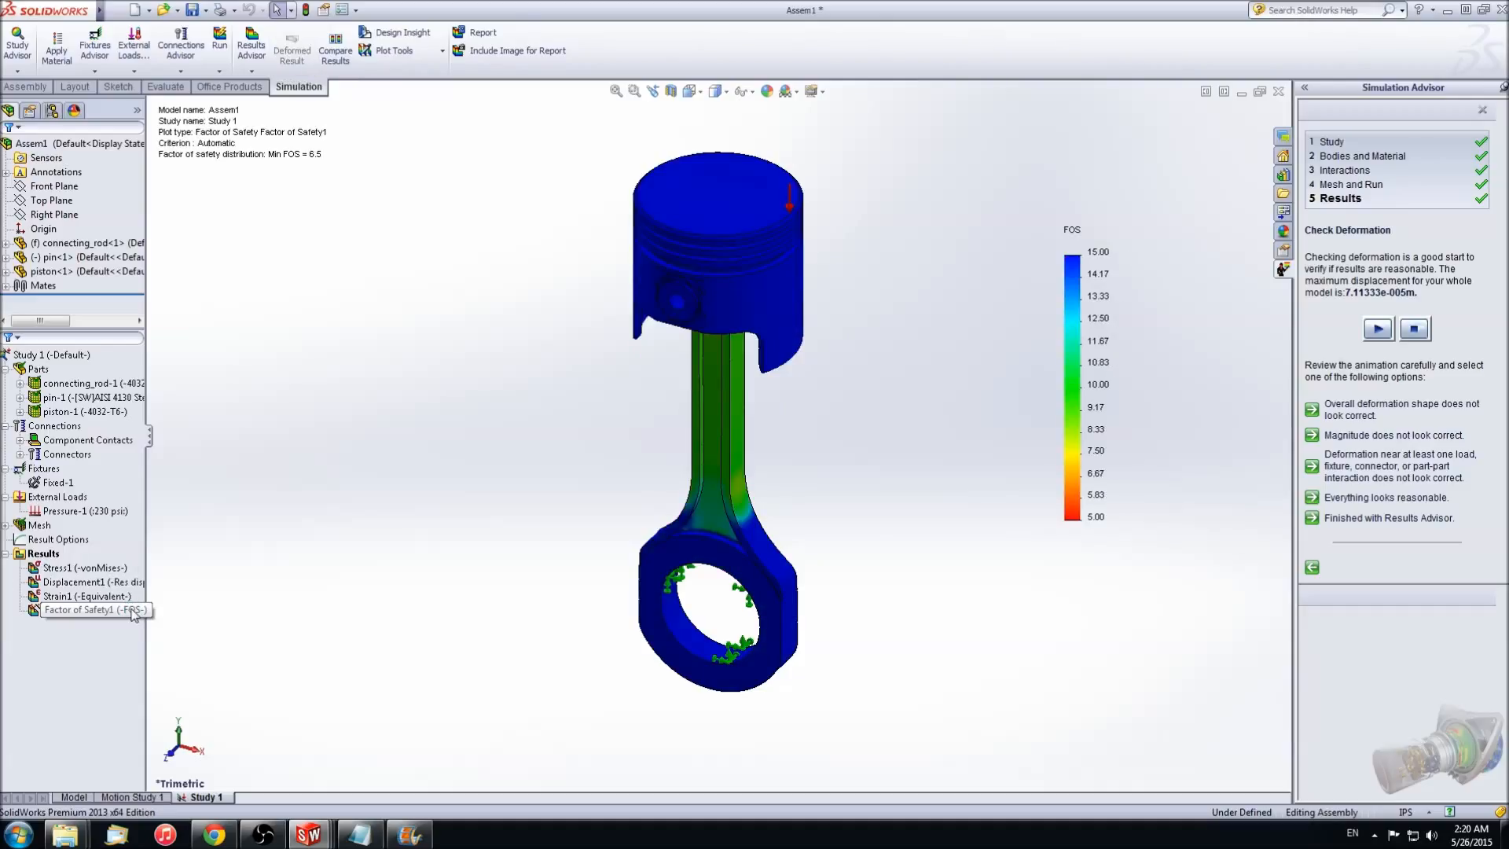
Probe the updated factor of safety on the connecting rod's upper side face and view the assembly from the other side
right_click(133, 612)
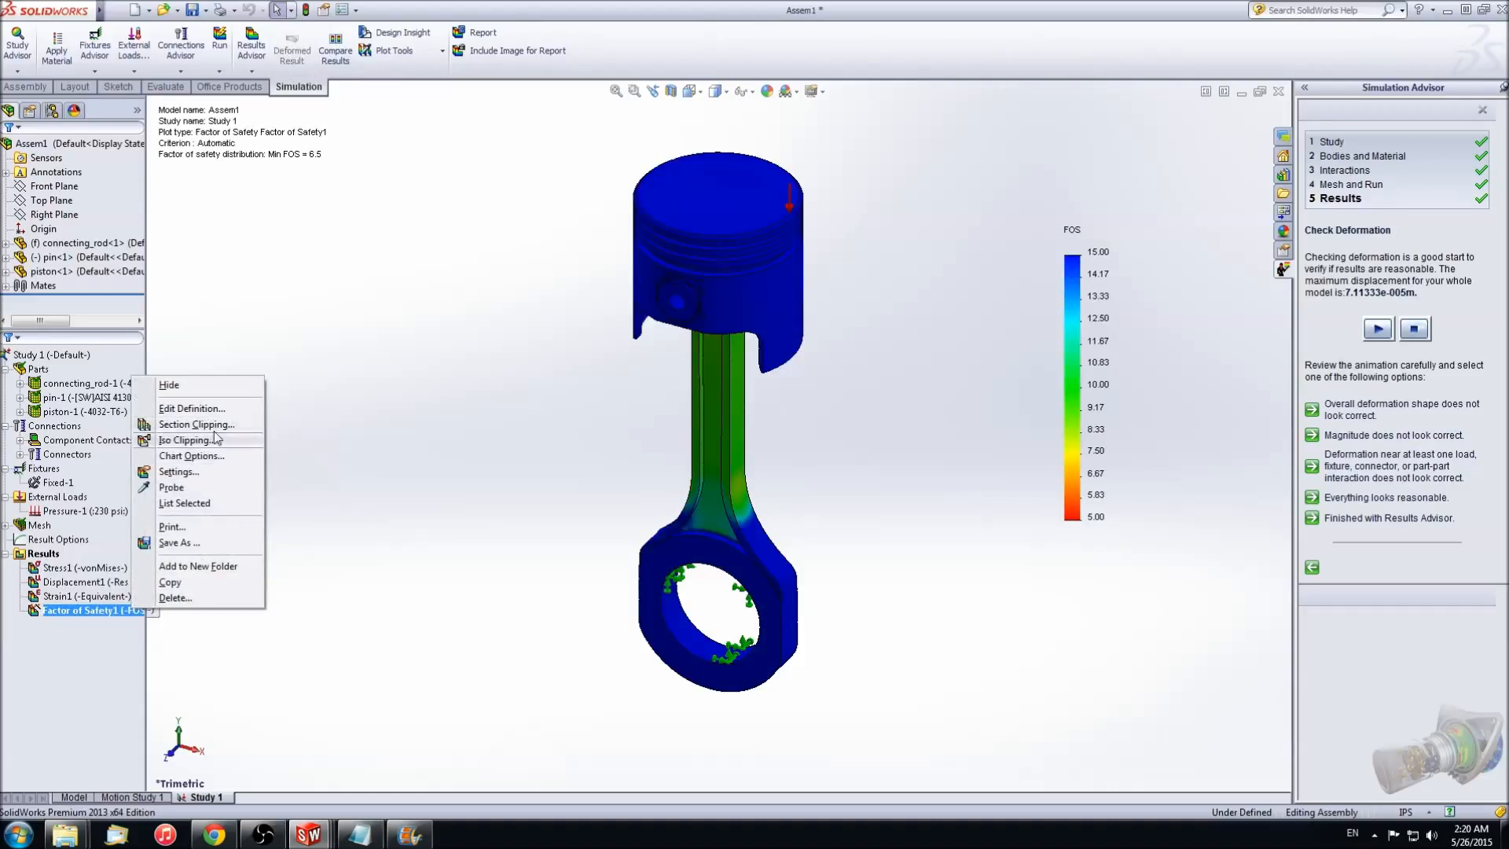
left_click(175, 488)
middle_click_drag(605, 379, 703, 303)
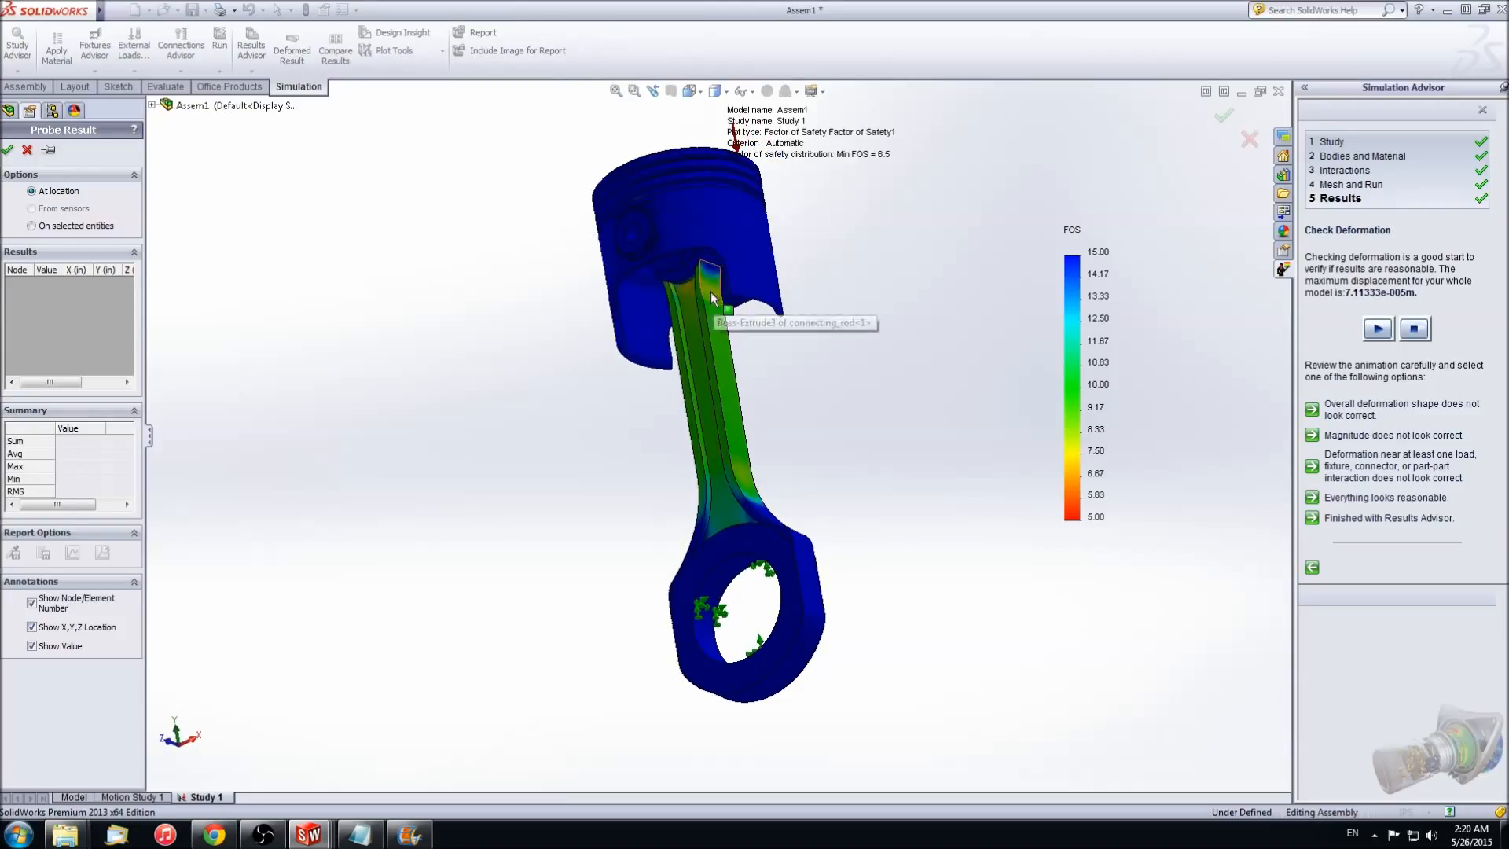
left_click(713, 296)
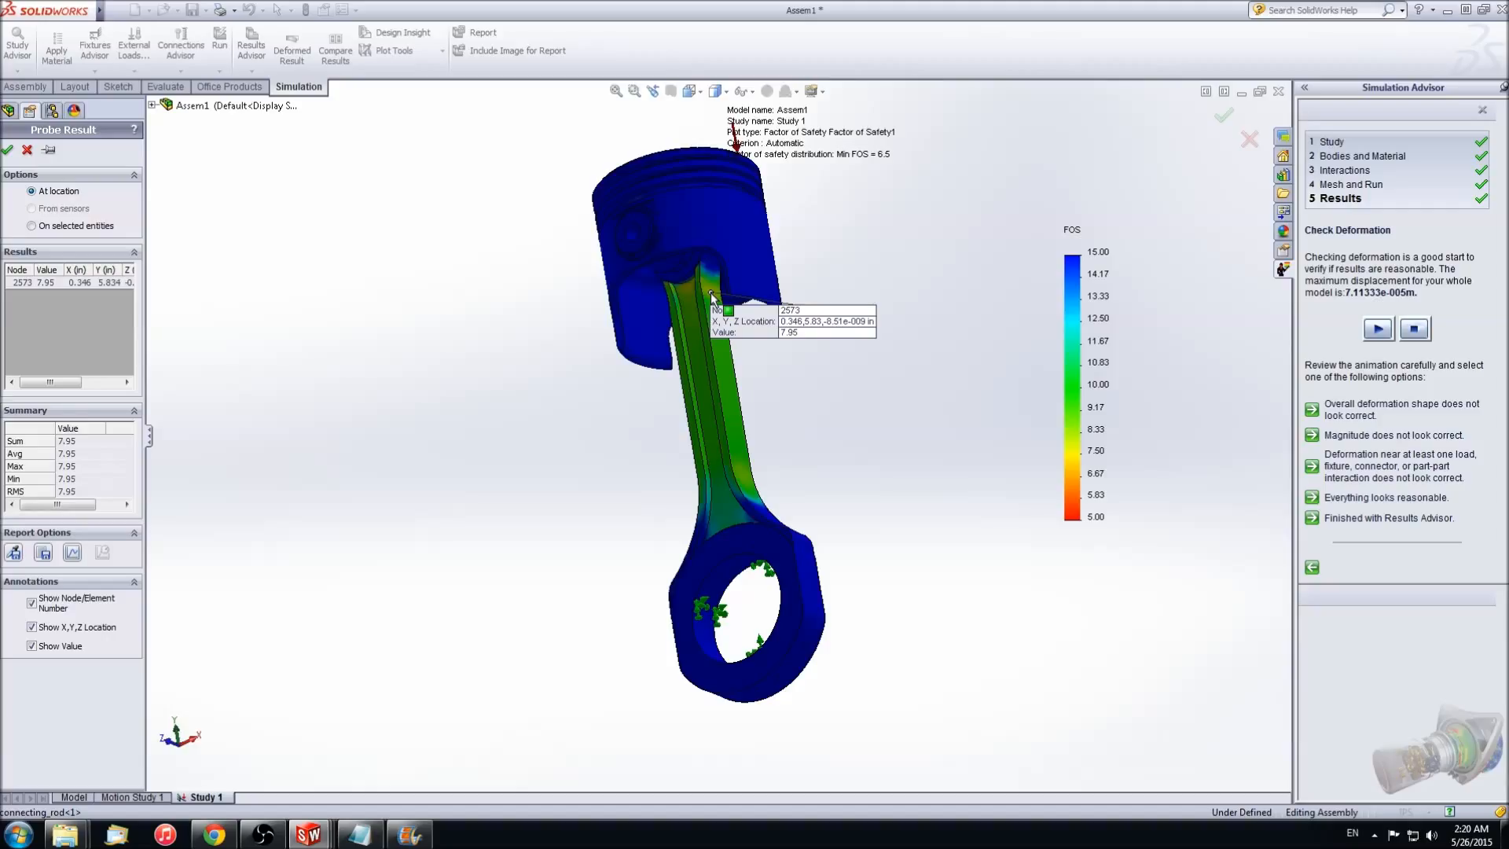
mouse_move(713, 296)
middle_mouse_down()
mouse_move(781, 340)
mouse_move(873, 347)
mouse_move(845, 352)
middle_mouse_up()
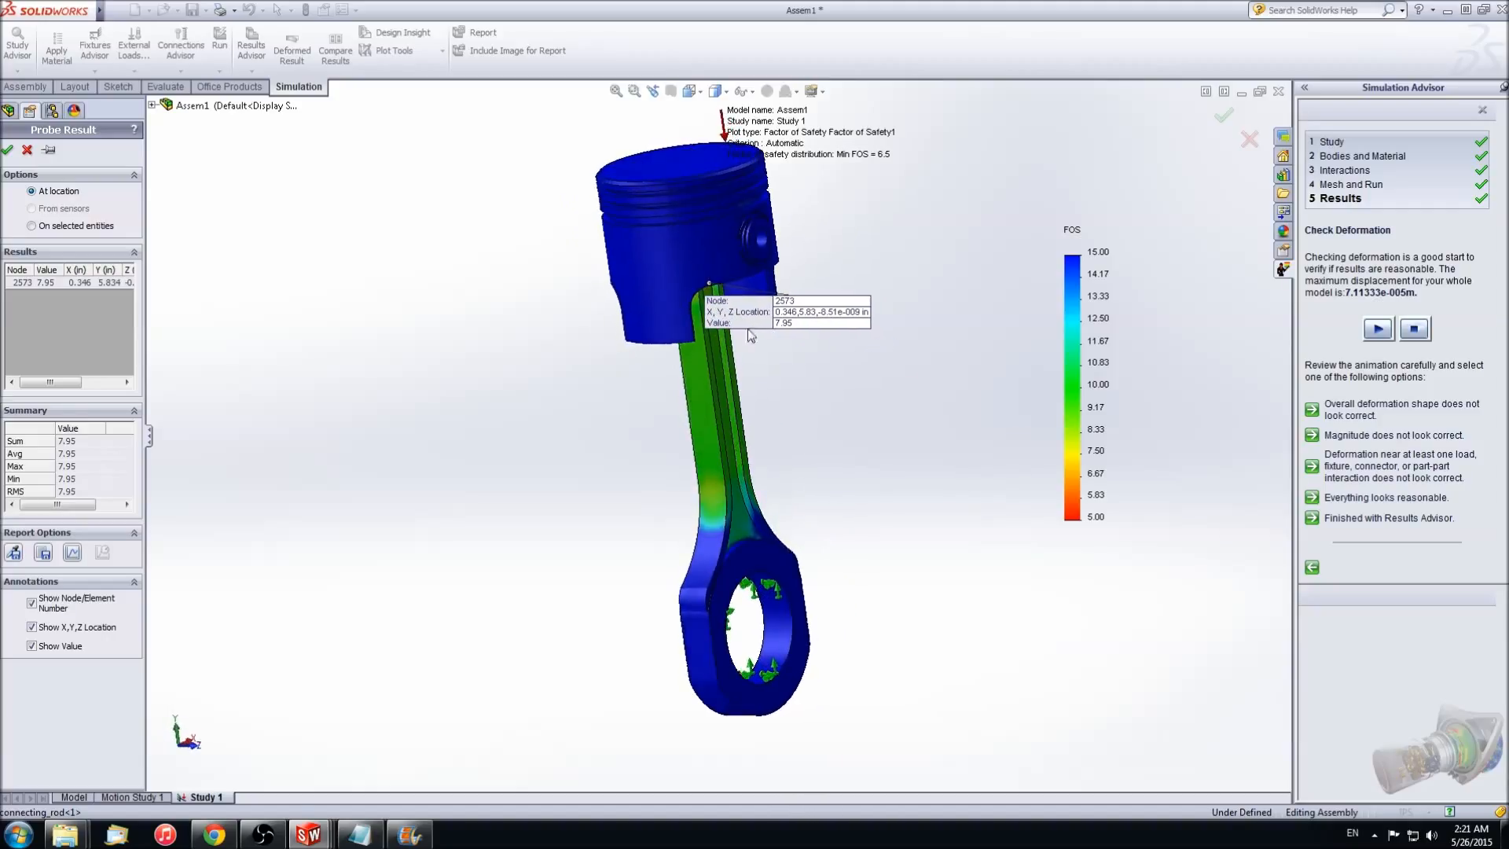
left_click(26, 150)
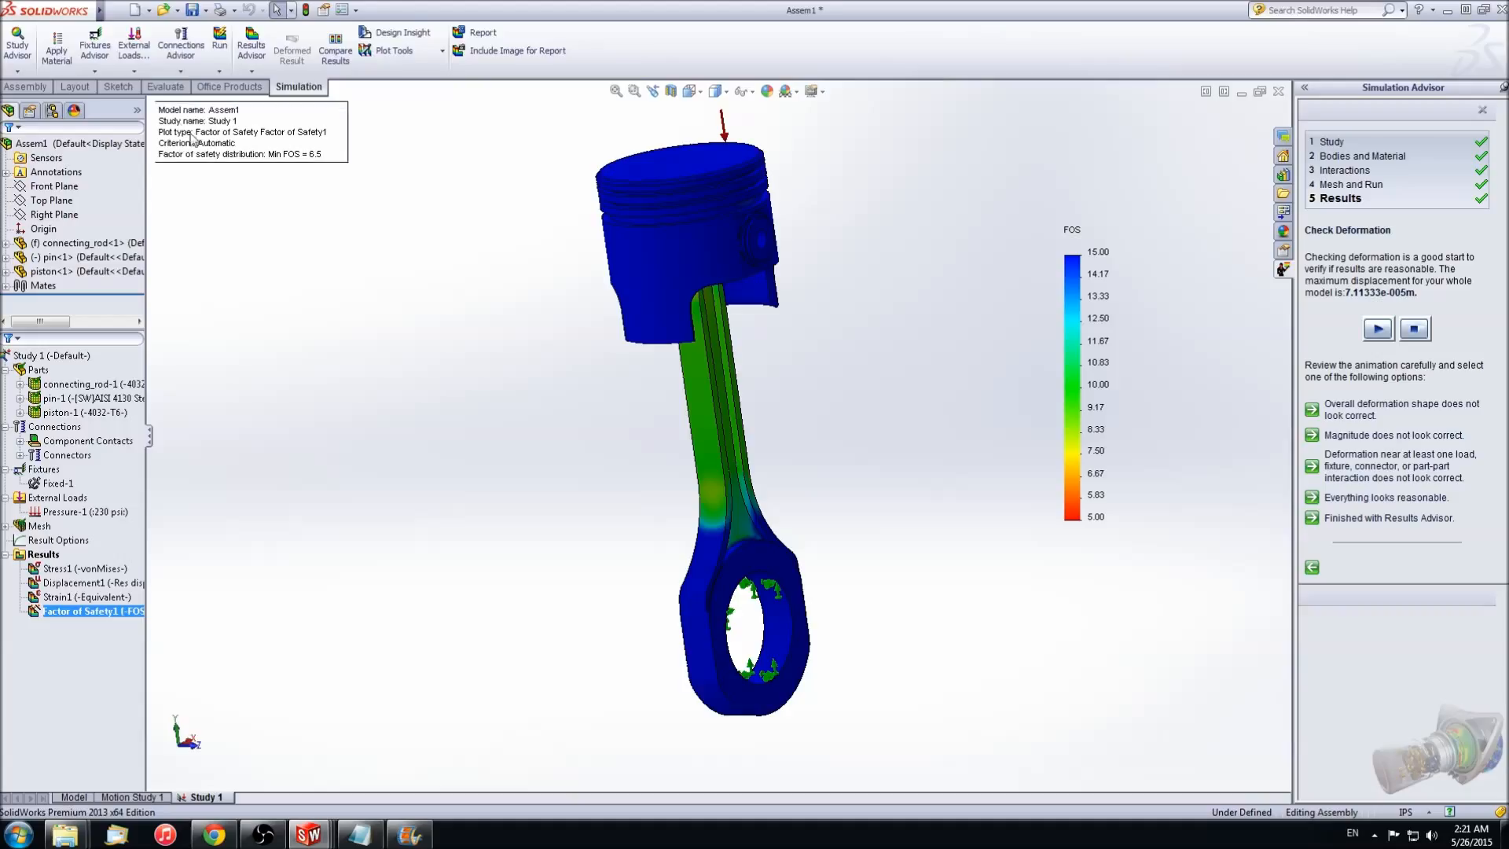
Check the mass properties of the whole assembly
left_click(166, 86)
left_click(250, 50)
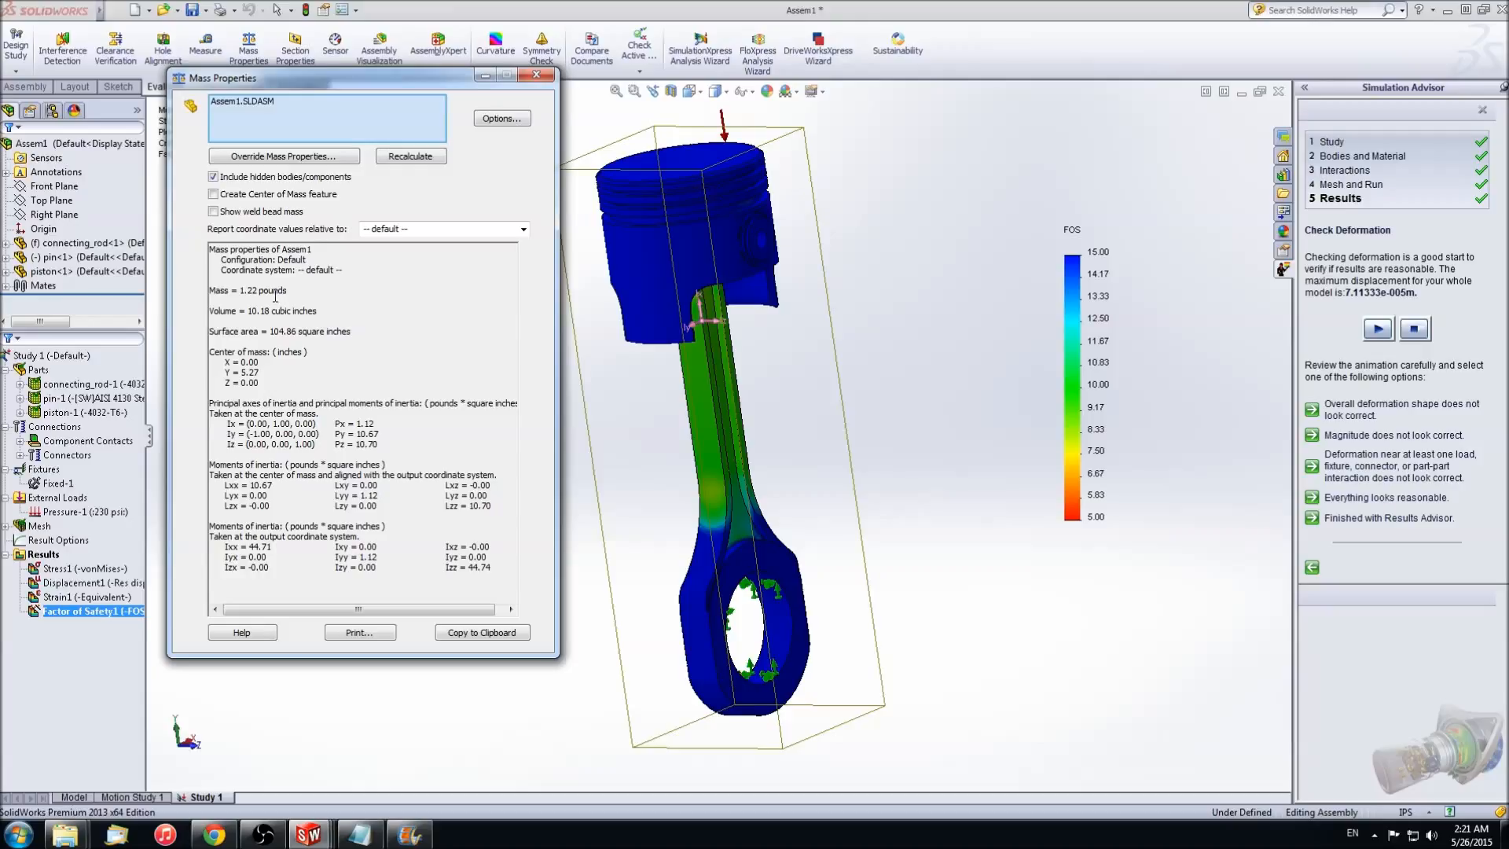
key("Escape")
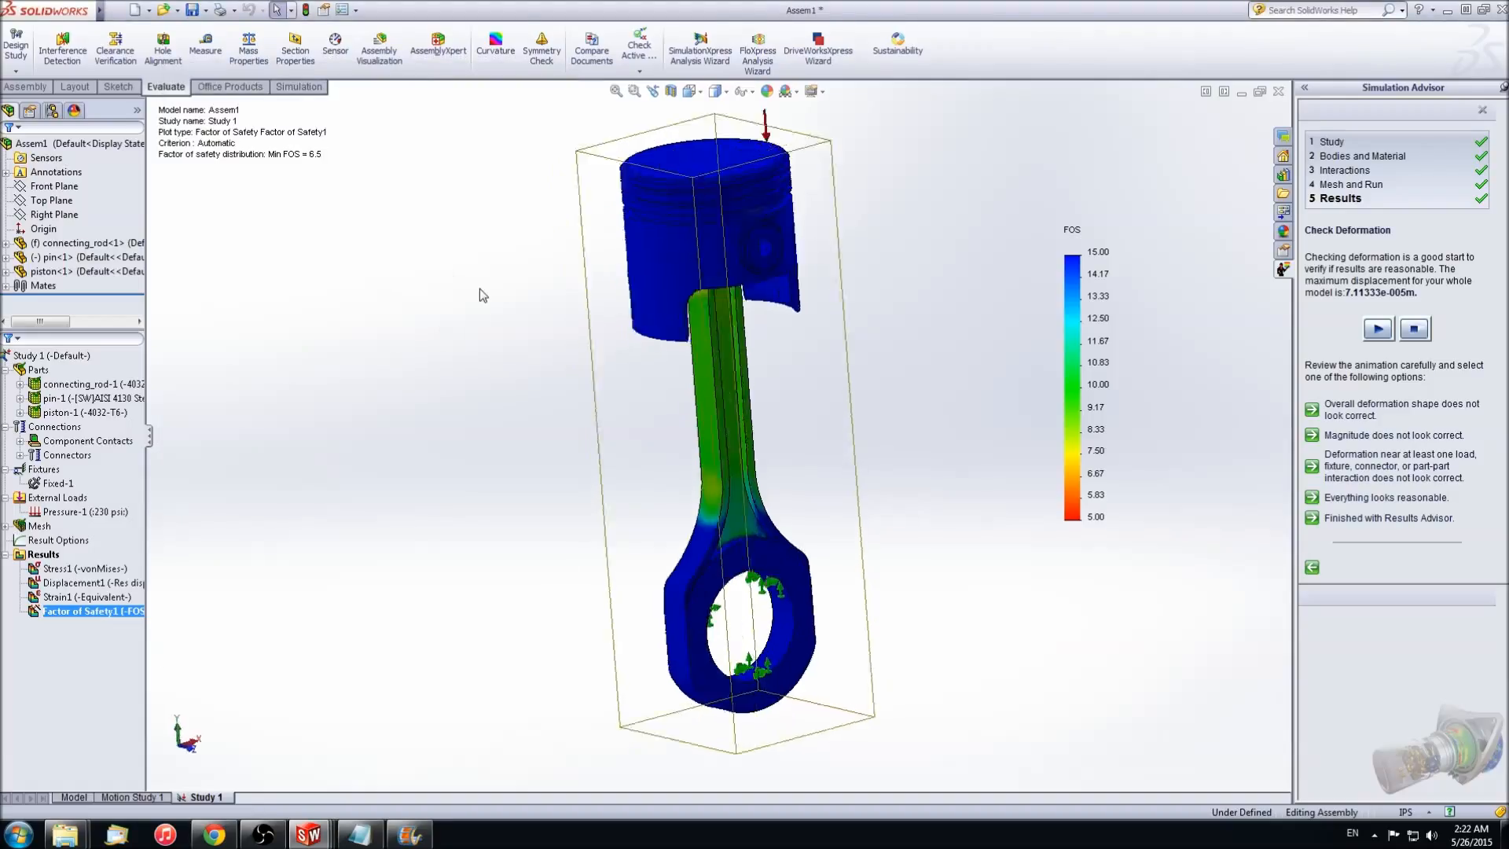